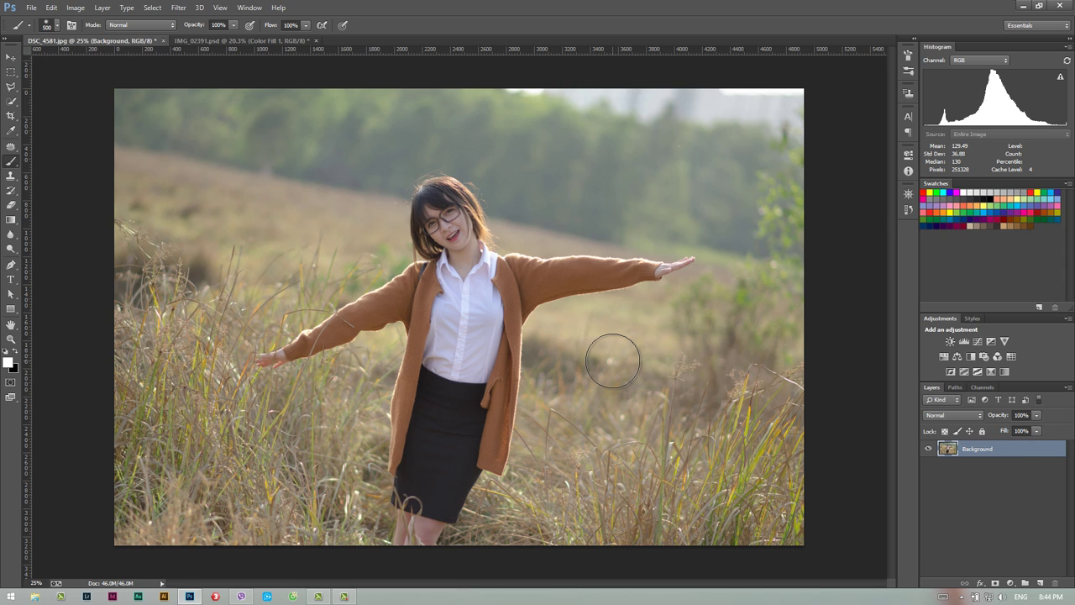
Duplicate the Background layer into Background copy and zoom in on the girl's face.
key(ctrl+j)
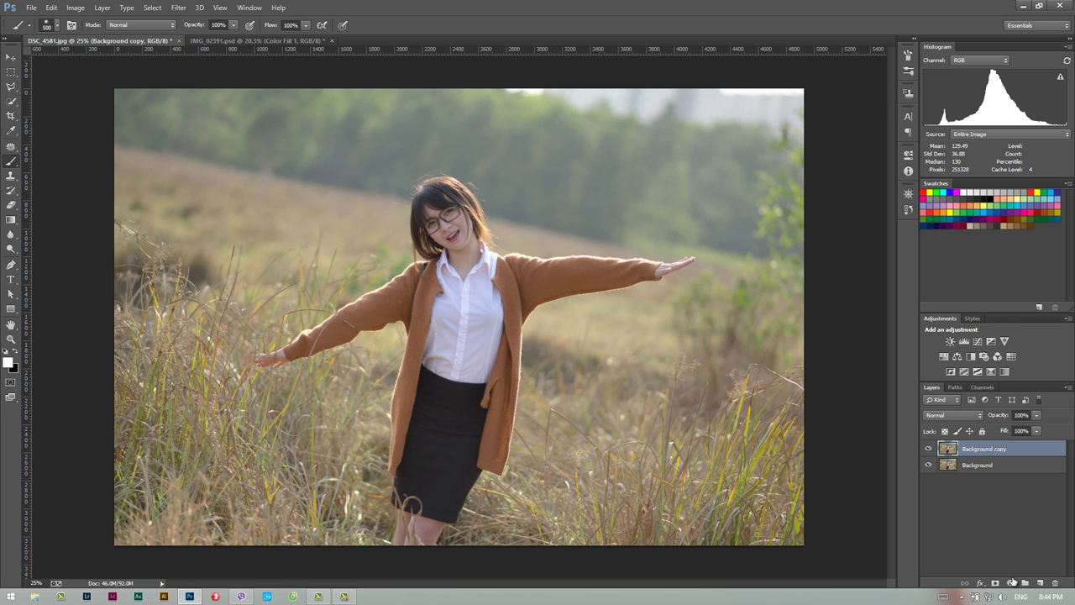
click(11, 339)
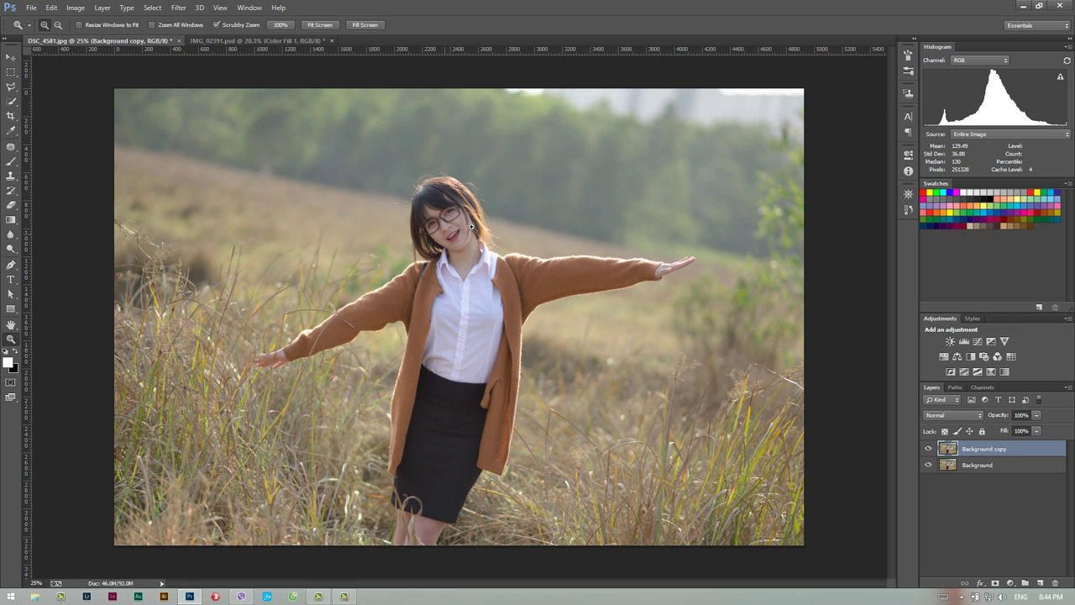
mouse_move(472, 227)
mouse_down()
mouse_move(556, 232)
mouse_move(469, 269)
mouse_move(481, 268)
mouse_up()
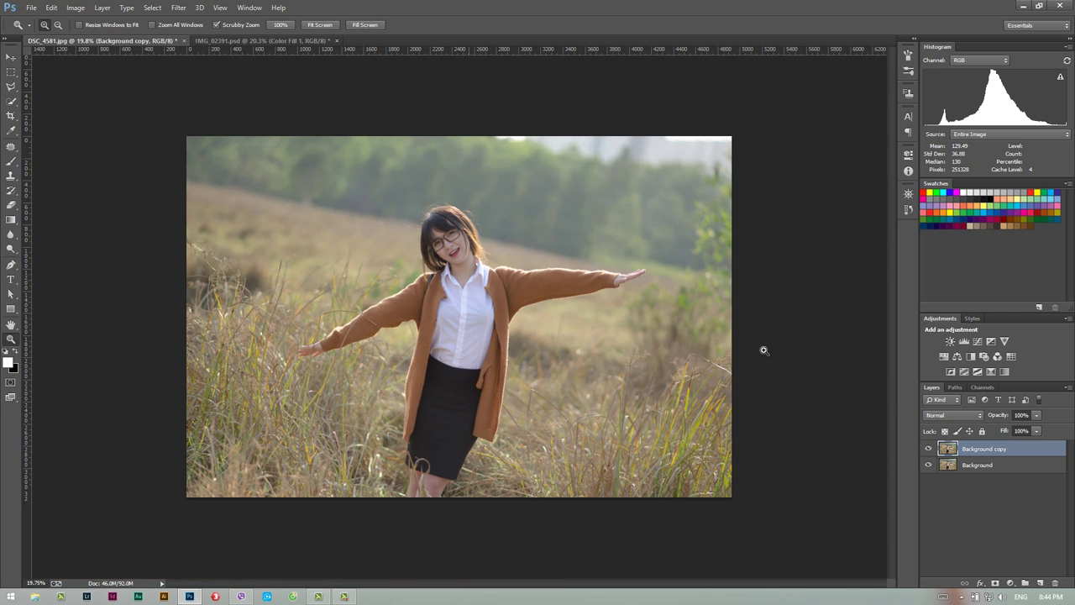
Add a Curves adjustment layer, bending the curve upward with a second lower point.
click(1010, 583)
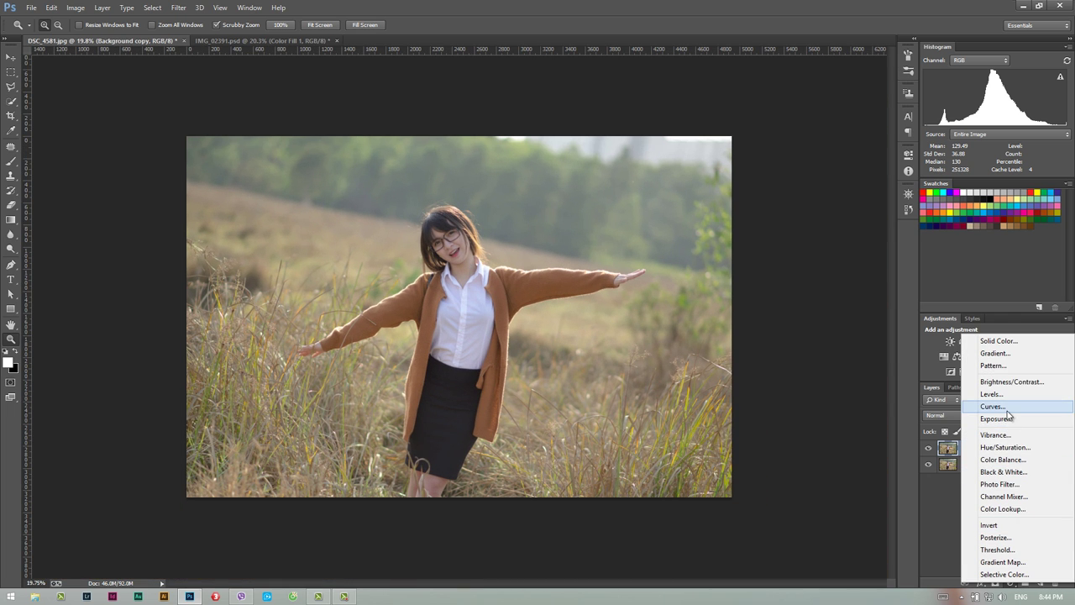
click(992, 405)
drag(835, 250, 833, 237)
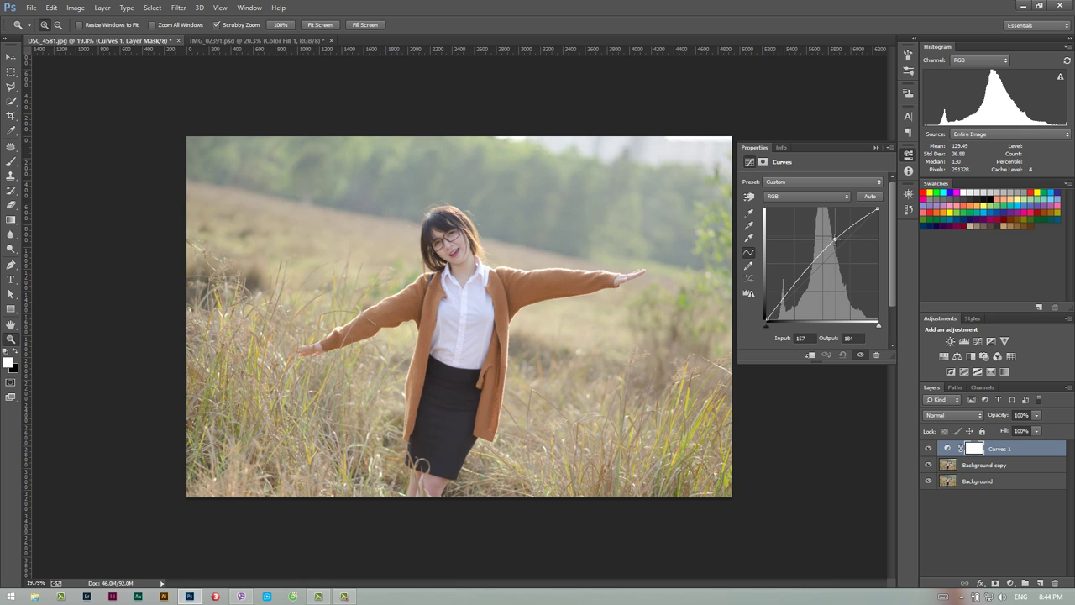
click(958, 416)
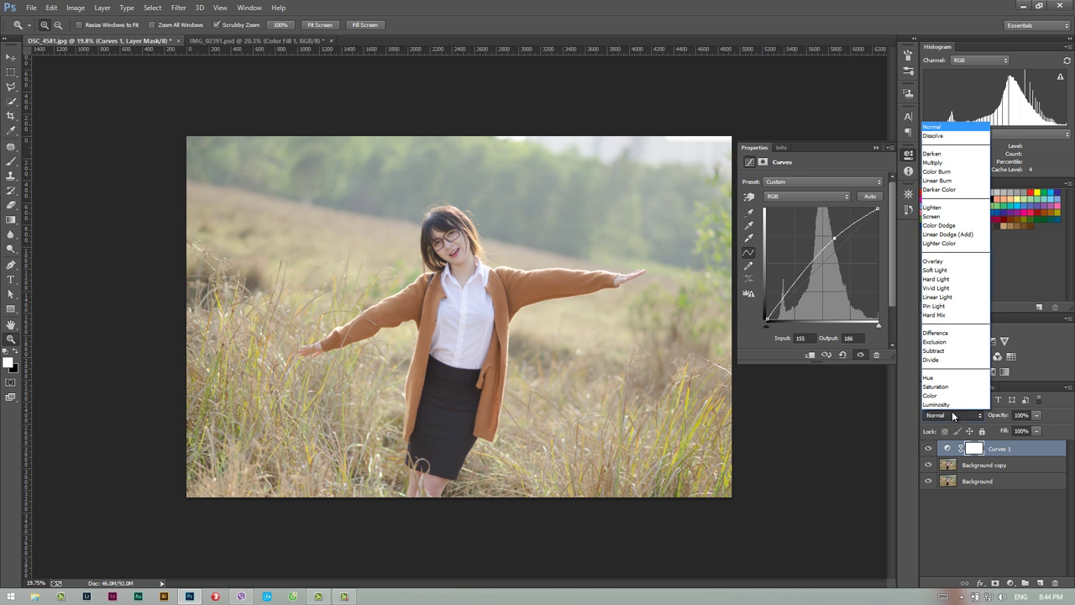
click(949, 412)
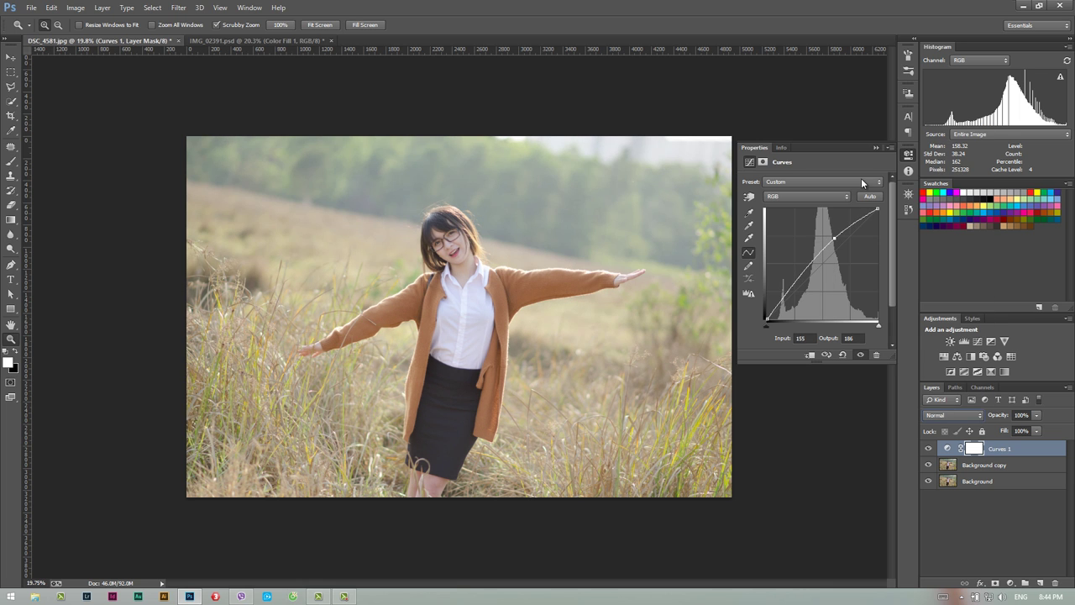
drag(798, 274, 802, 277)
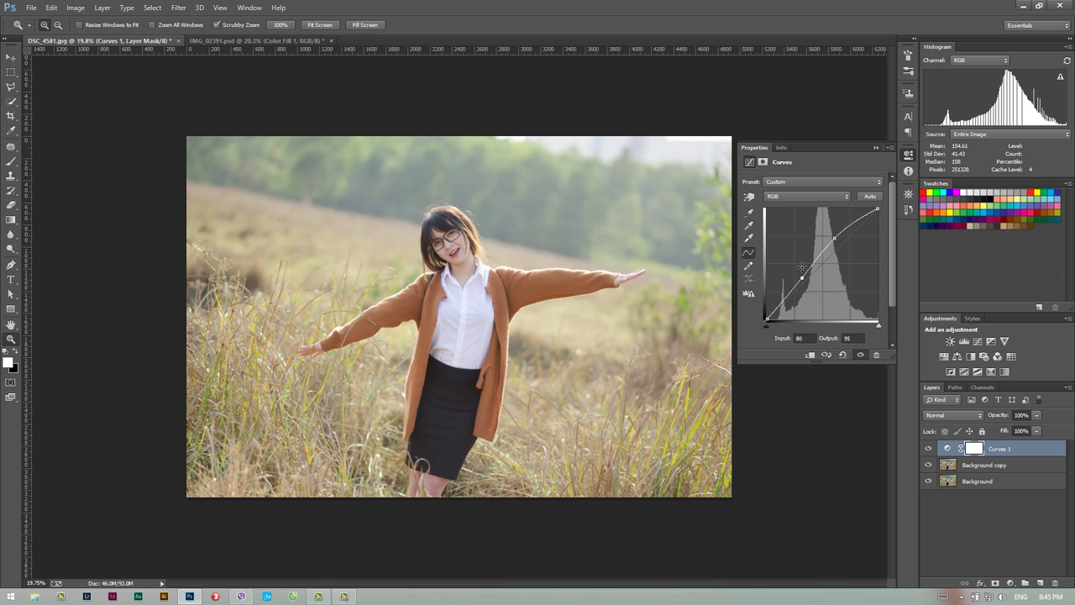
click(875, 148)
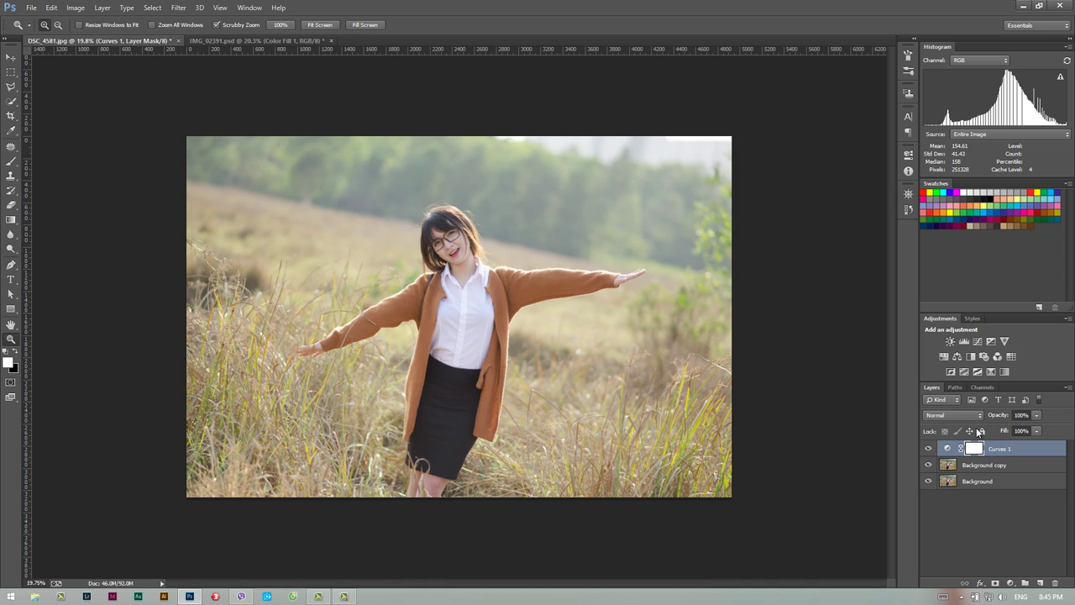
Set the Curves 1 layer to Luminosity blending and toggle its visibility to compare.
click(963, 416)
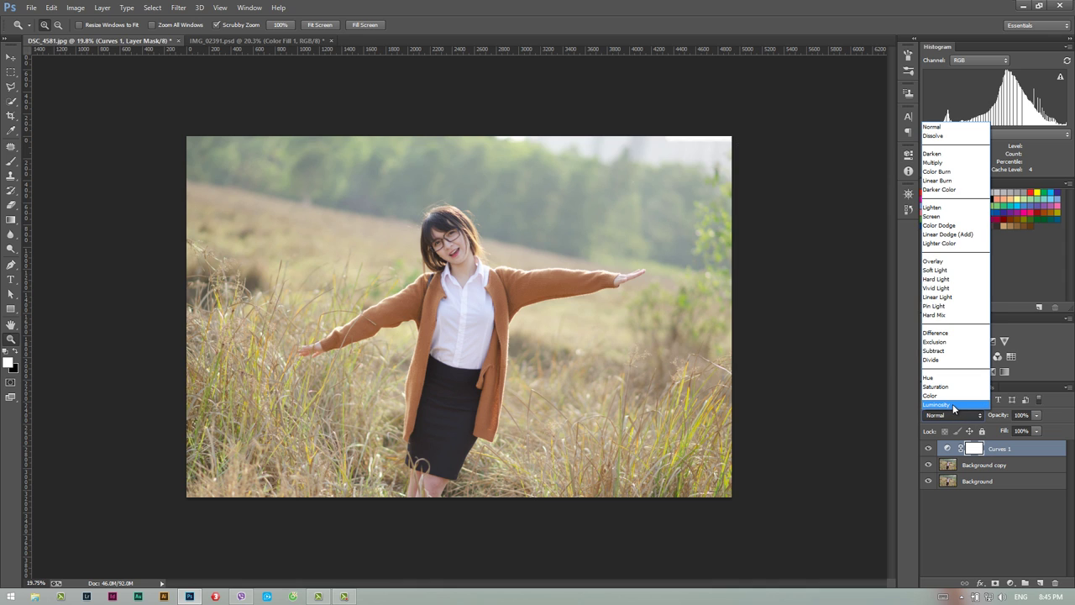
click(953, 404)
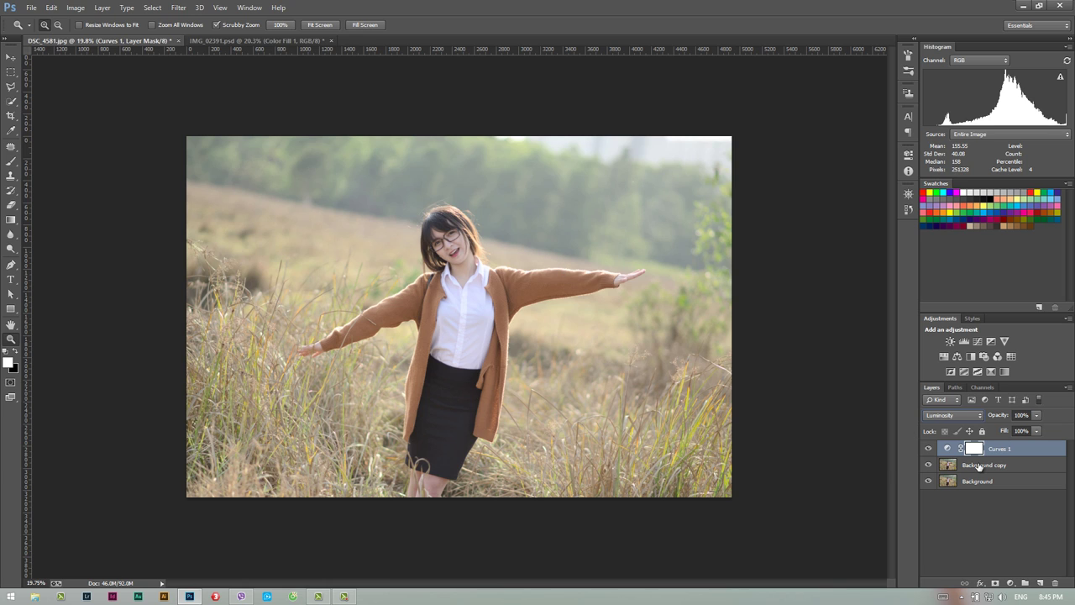
click(928, 450)
click(929, 450)
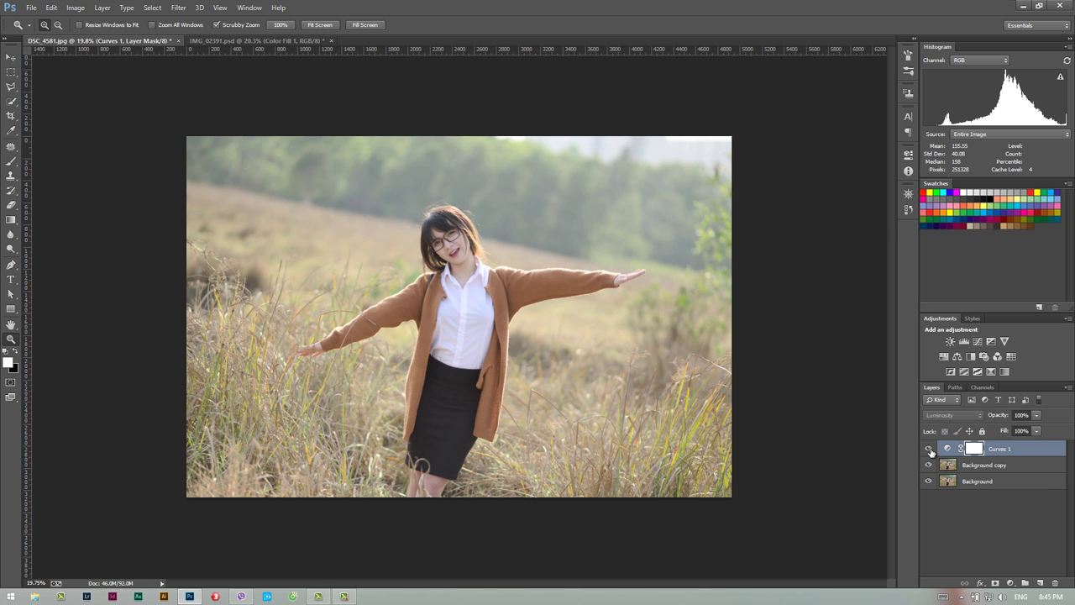
click(1010, 583)
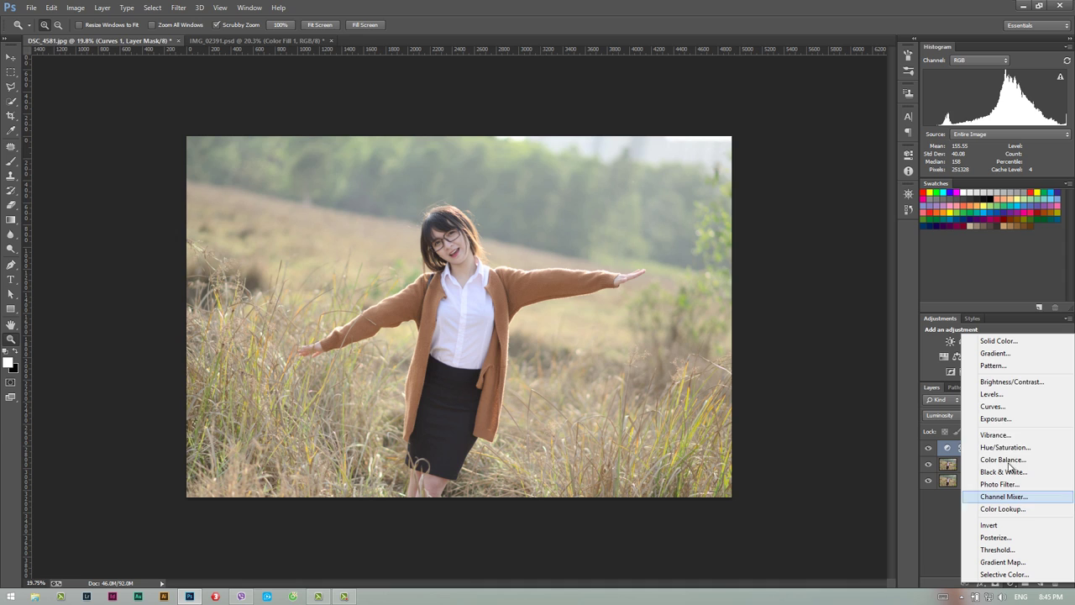
Add a Brightness/Contrast layer with Contrast 15, then make Background copy the active layer.
click(1012, 382)
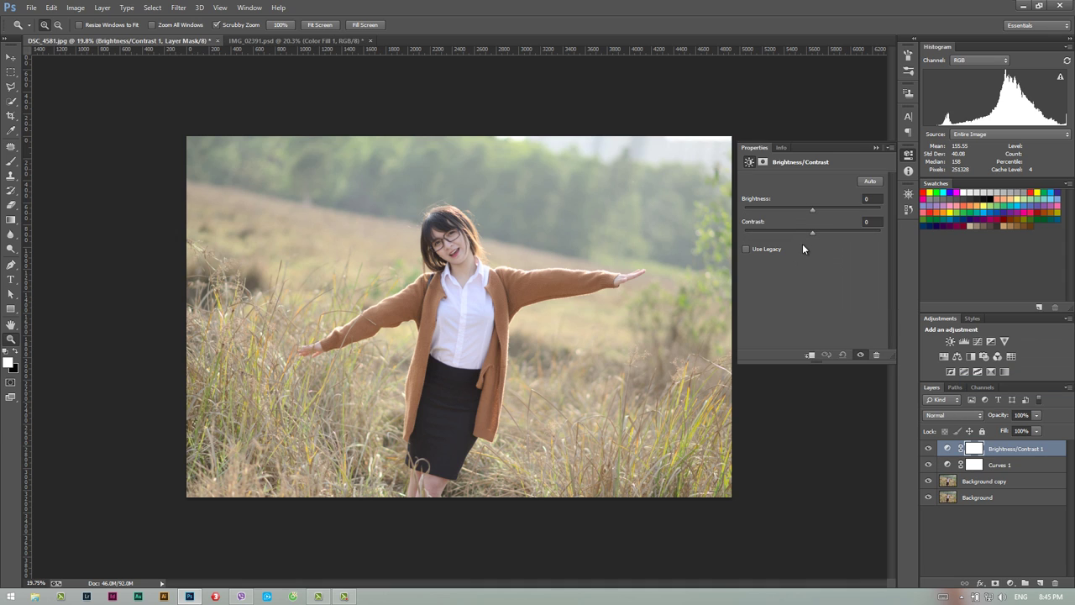
drag(811, 233, 822, 235)
click(875, 147)
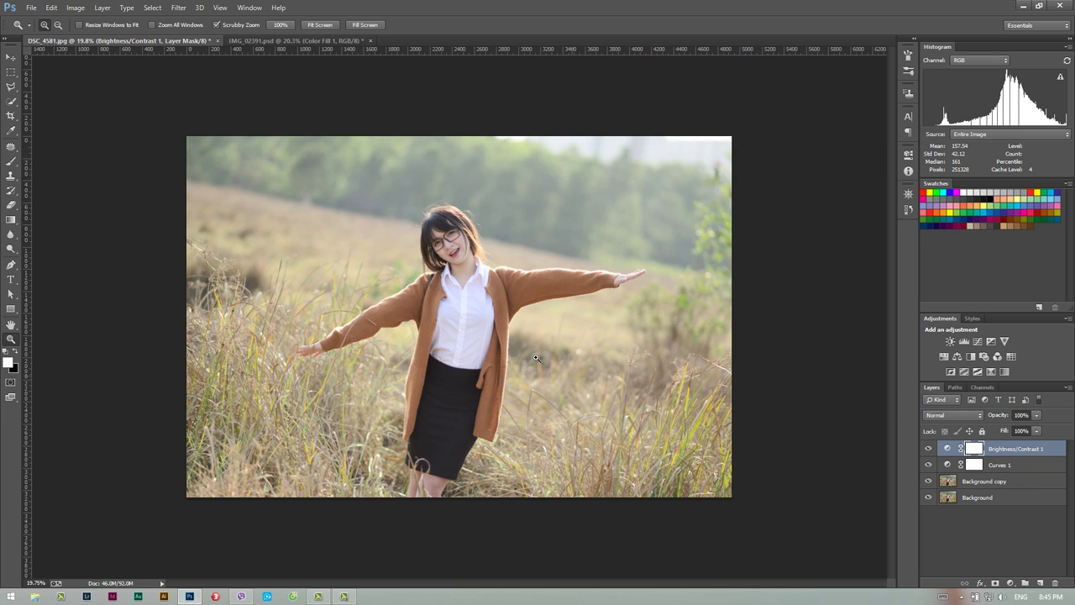
mouse_move(459, 234)
mouse_down()
mouse_move(527, 235)
mouse_move(703, 329)
mouse_up()
click(991, 482)
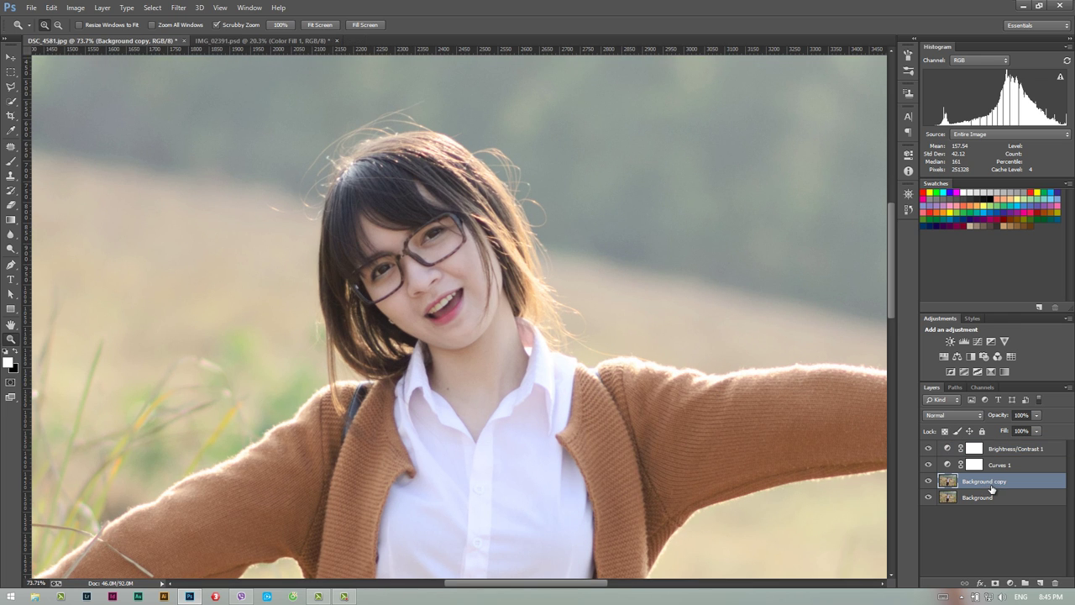
Sharpen Background copy with Unsharp Mask at Radius 1.3 pixels and Threshold 5.
click(179, 7)
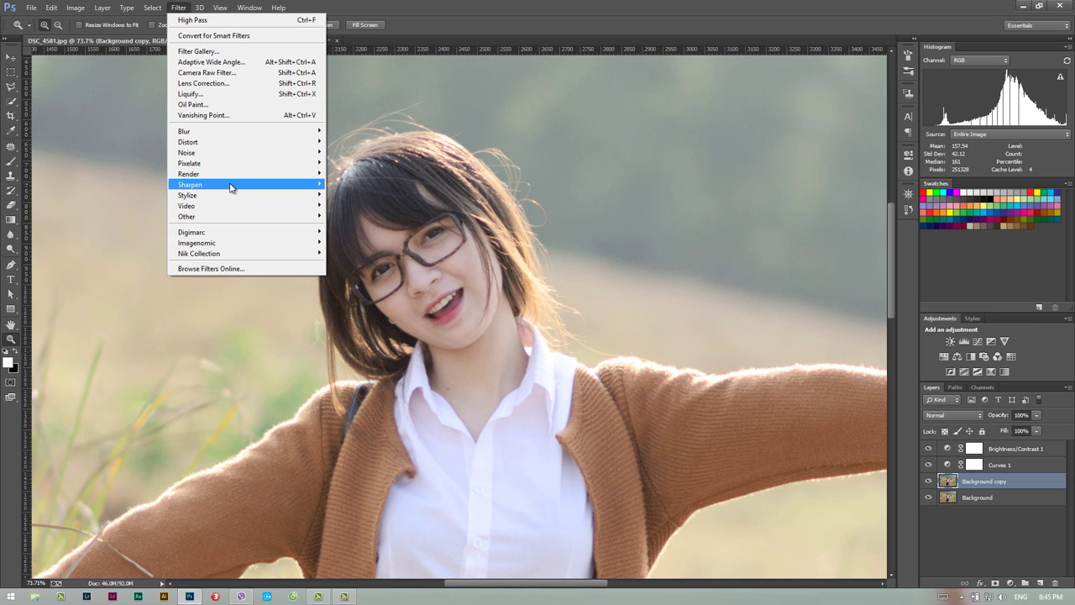
mouse_move(190, 184)
click(134, 238)
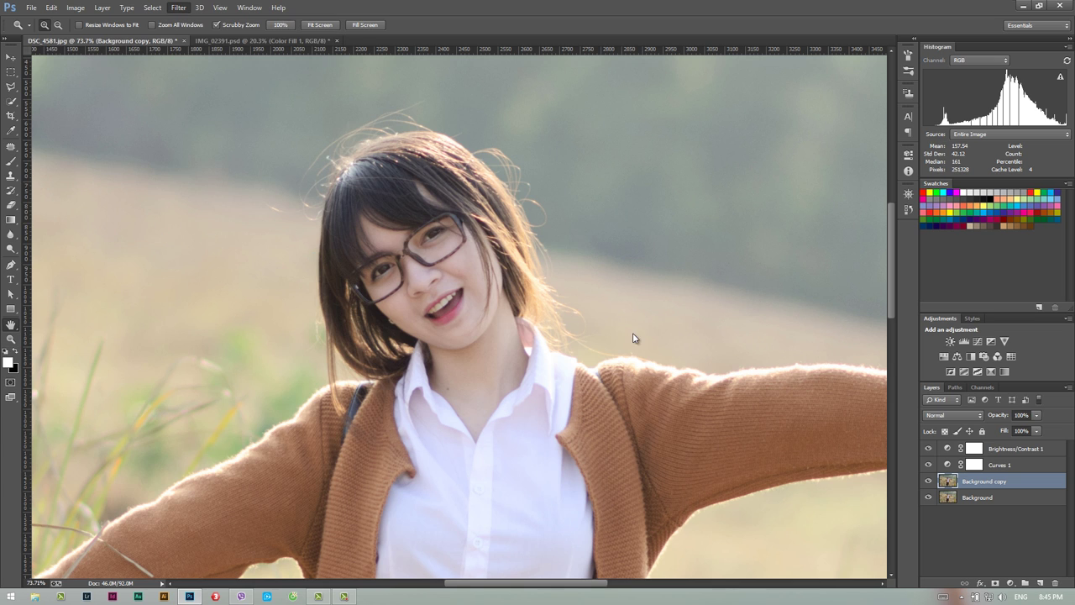
mouse_move(725, 347)
mouse_down()
mouse_move(679, 351)
mouse_move(648, 375)
mouse_move(680, 351)
mouse_up()
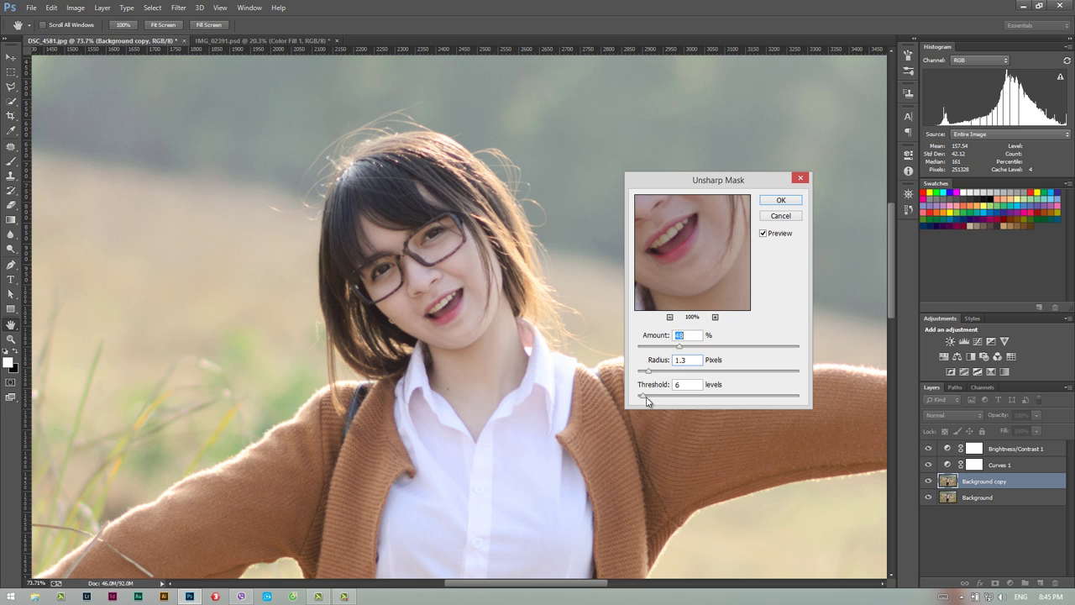
drag(645, 395, 641, 395)
click(780, 200)
key(z)
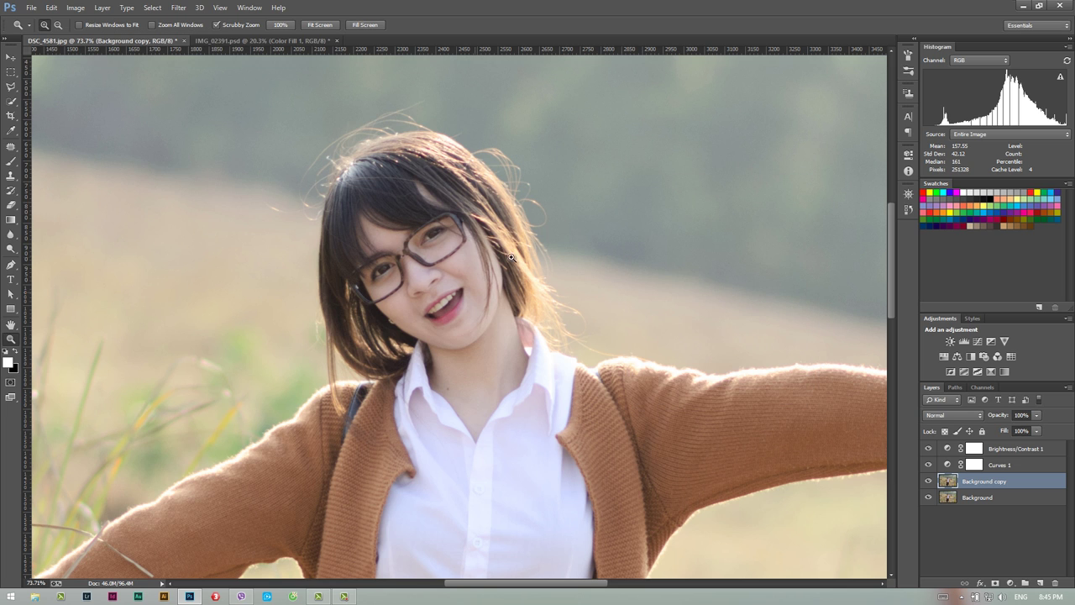
Zoom in on the face to inspect the sharpening, then zoom back out to the whole photo.
drag(513, 260, 531, 271)
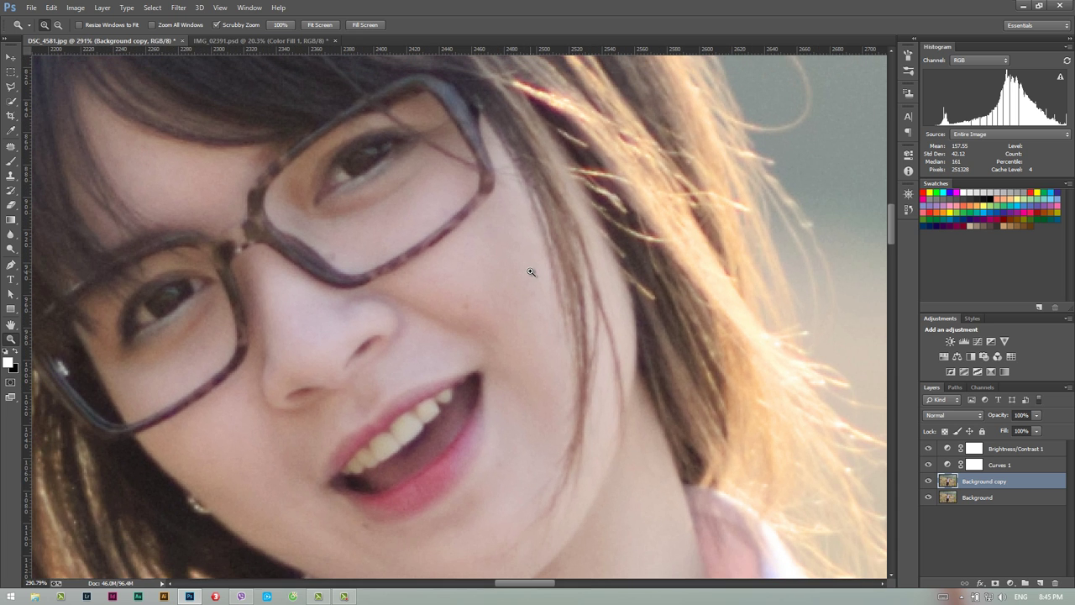
key(v)
alt+click(460, 220)
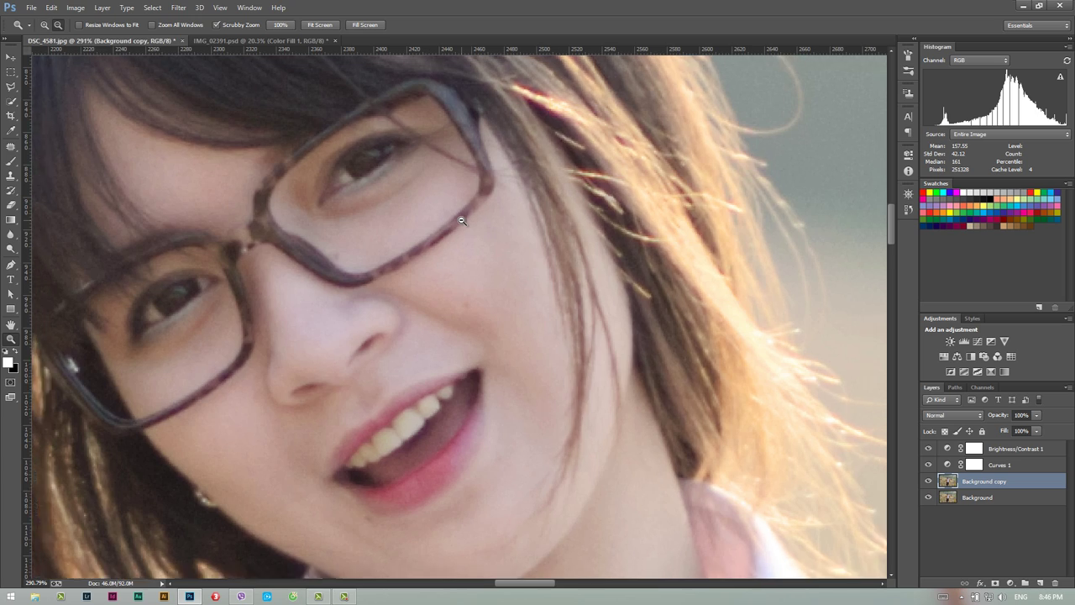
alt+click(461, 220)
alt+click(460, 220)
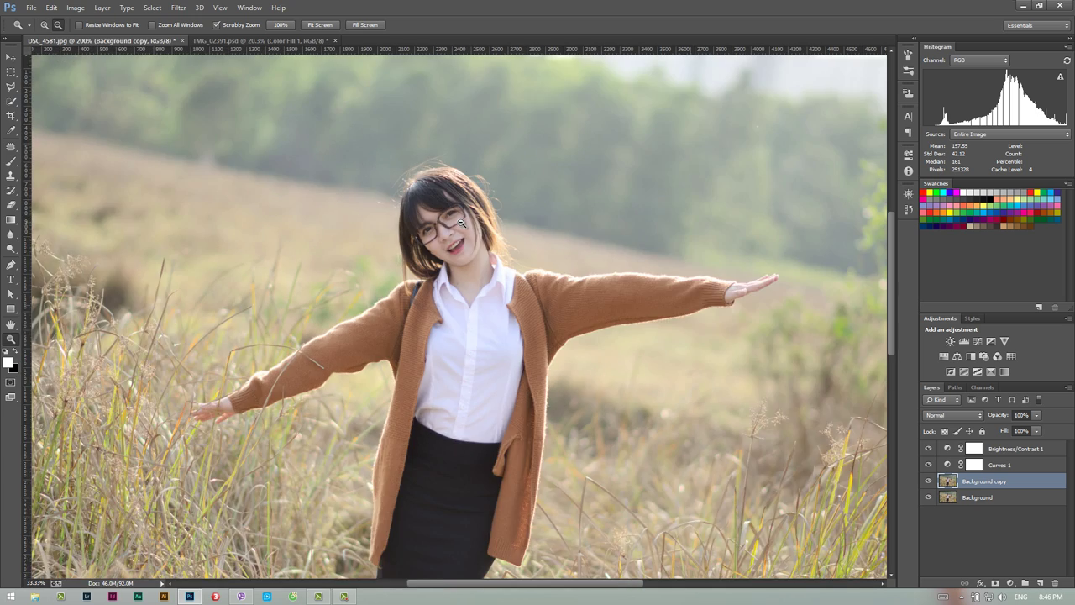
Zoom out to the whole photo, then zoom back in closely on the girl's face.
alt+click(449, 243)
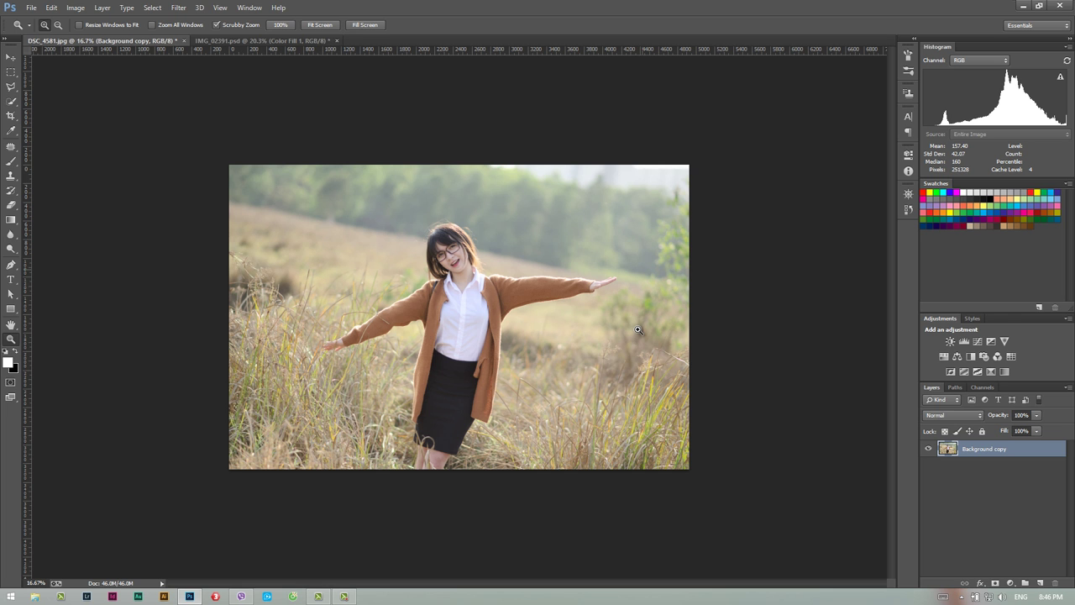
mouse_move(462, 255)
mouse_down()
mouse_move(547, 266)
mouse_move(486, 285)
mouse_up()
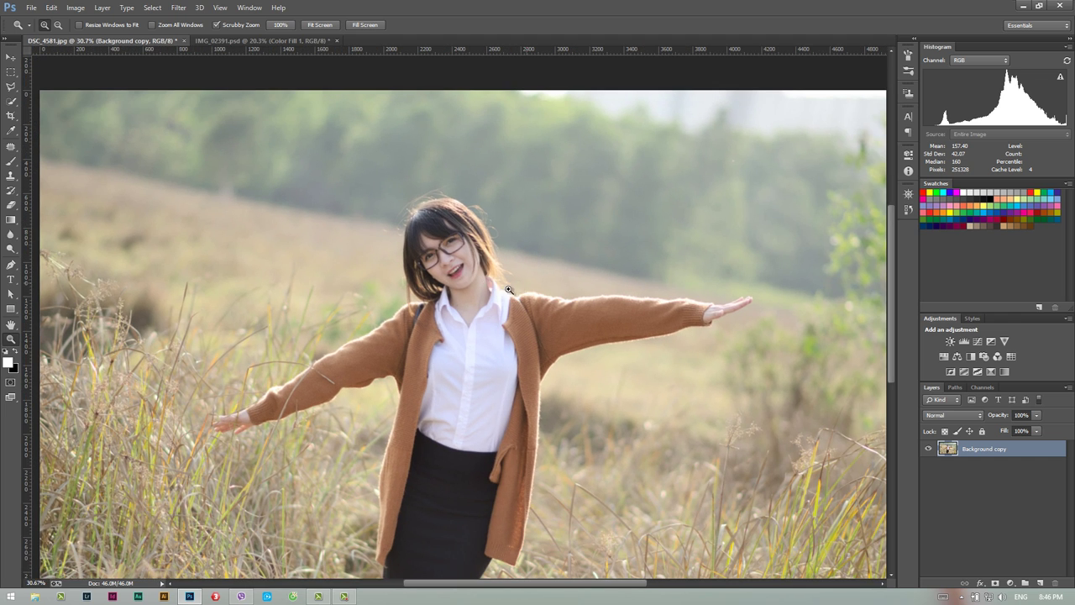
drag(511, 291, 491, 314)
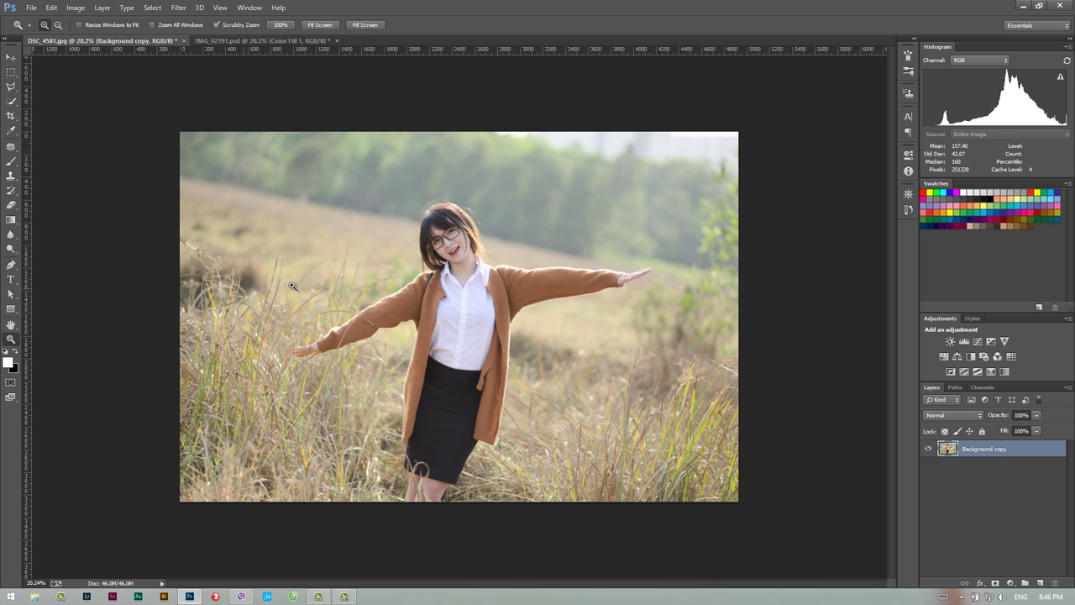
mouse_move(460, 236)
mouse_down()
mouse_move(571, 240)
mouse_move(42, 208)
mouse_up()
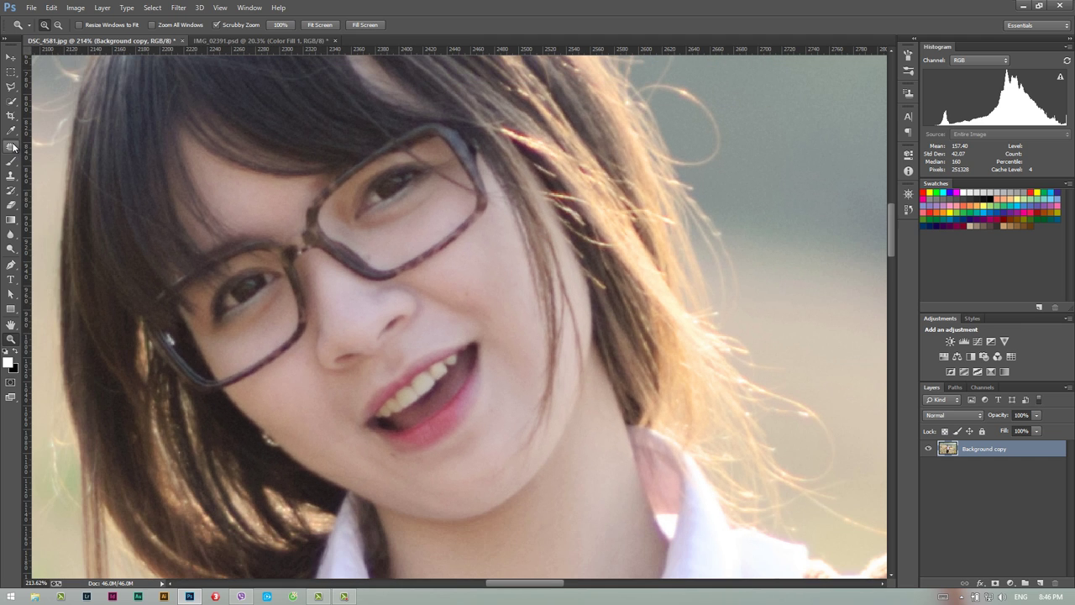
Heal blemishes on the cheek, chin and below the glasses with the Spot Healing Brush.
right_click(11, 146)
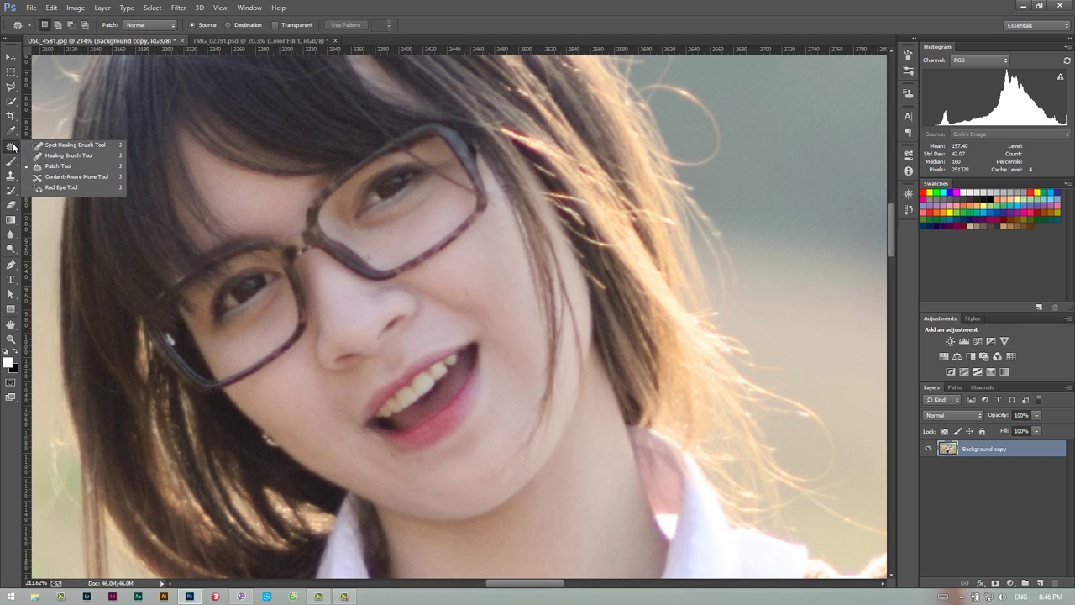
click(59, 144)
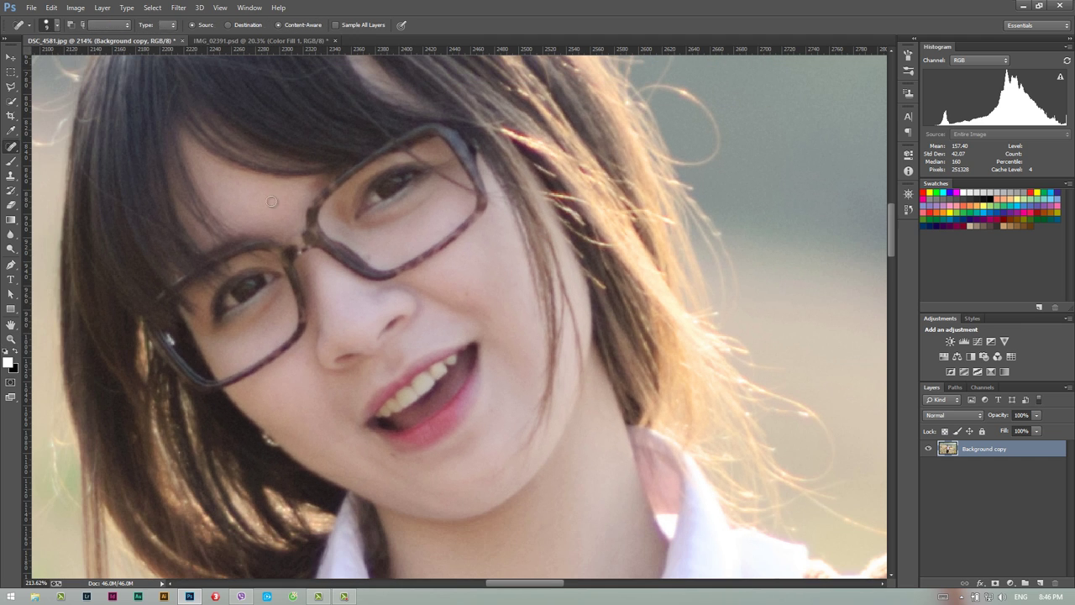
click(466, 292)
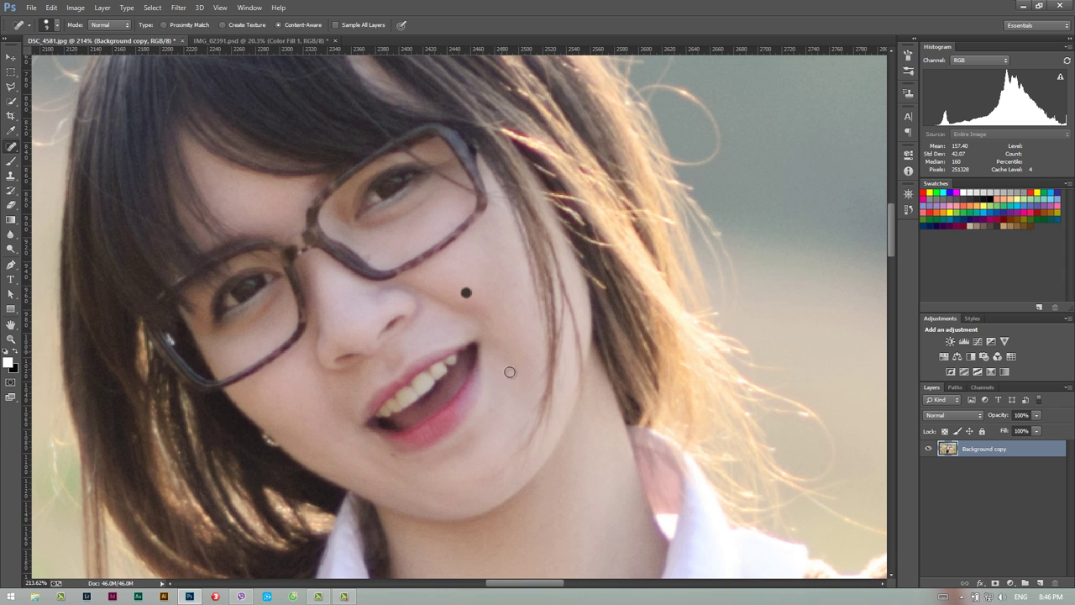
click(387, 456)
click(370, 256)
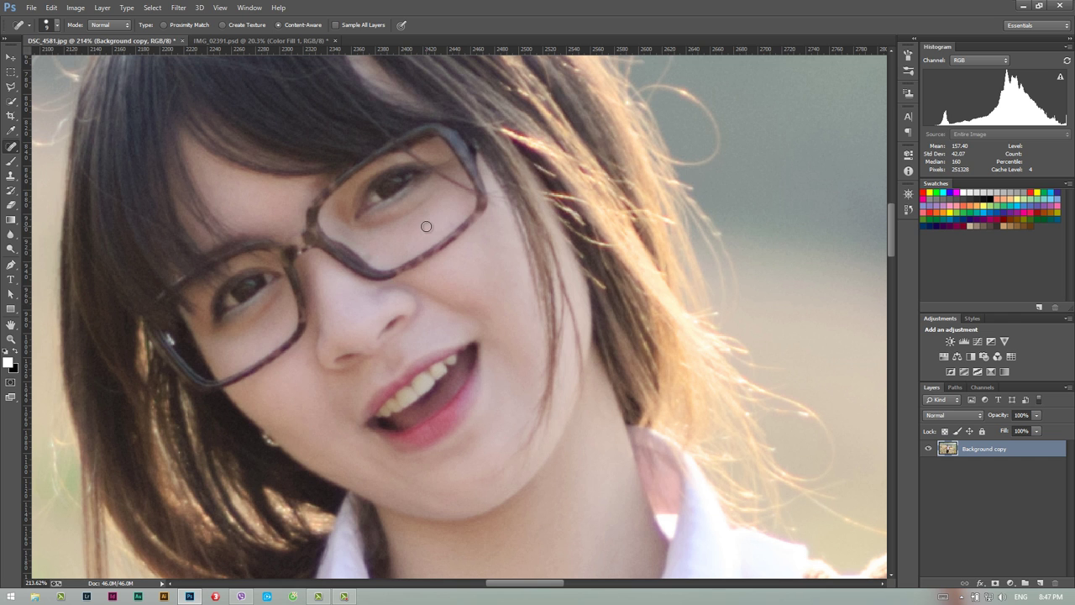
Zoom out until the whole photo fits the view.
key(z)
alt+click(467, 310)
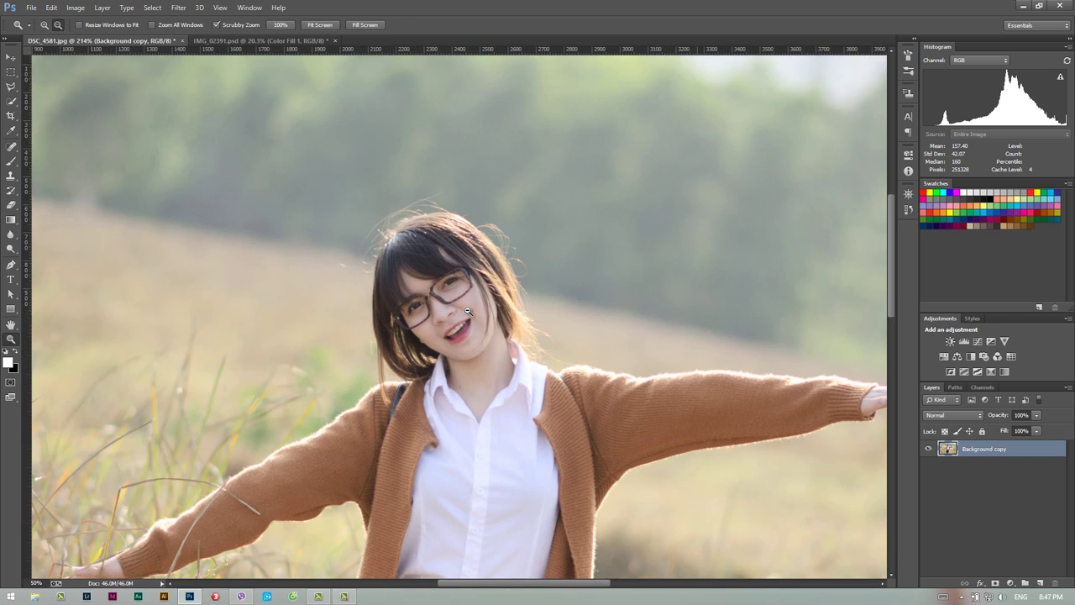
alt+click(461, 298)
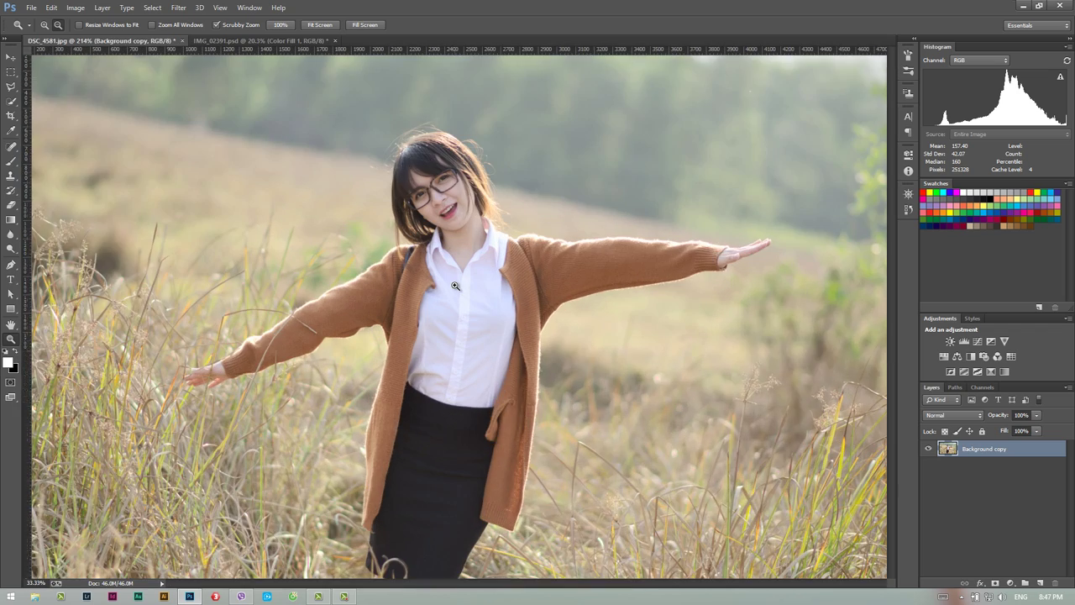
click(454, 285)
alt+click(403, 236)
alt+click(303, 117)
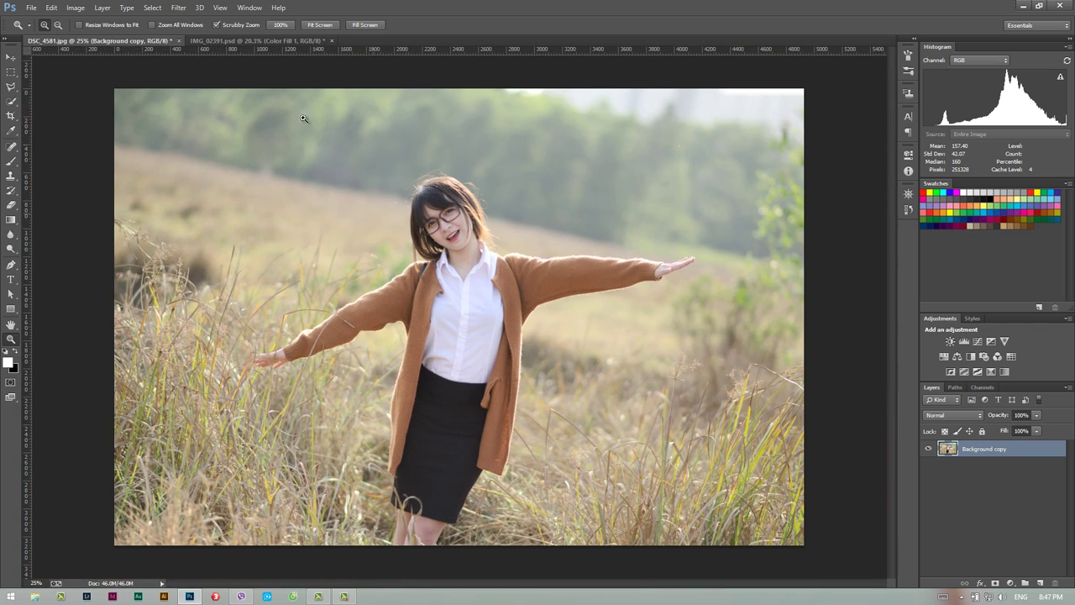
Apply Imagenomic Portraiture with the Smoothing: High preset to Background copy.
click(179, 7)
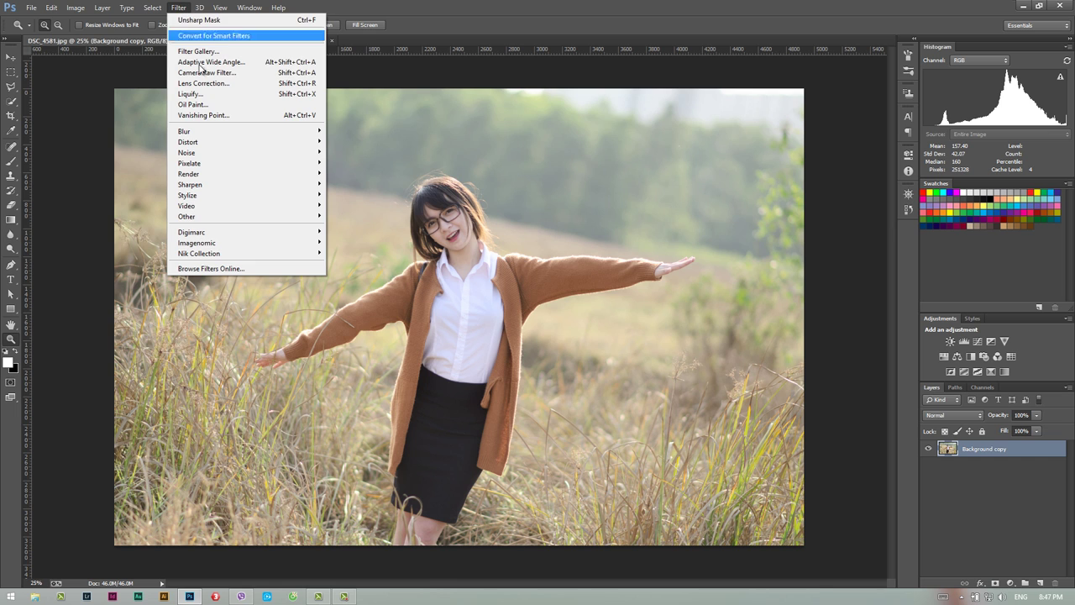
mouse_move(197, 243)
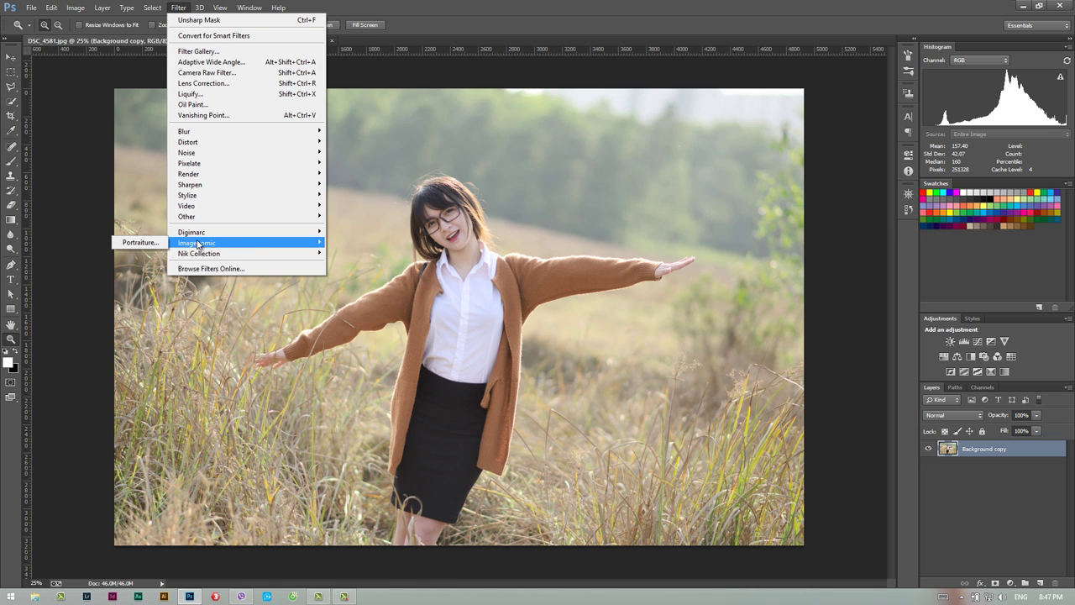
click(139, 243)
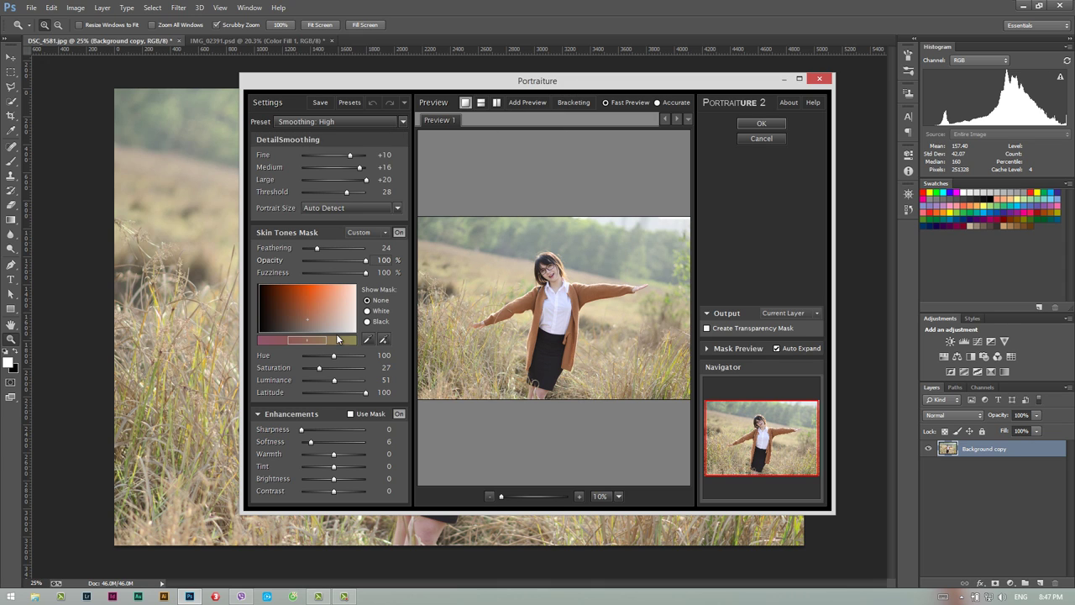
click(379, 123)
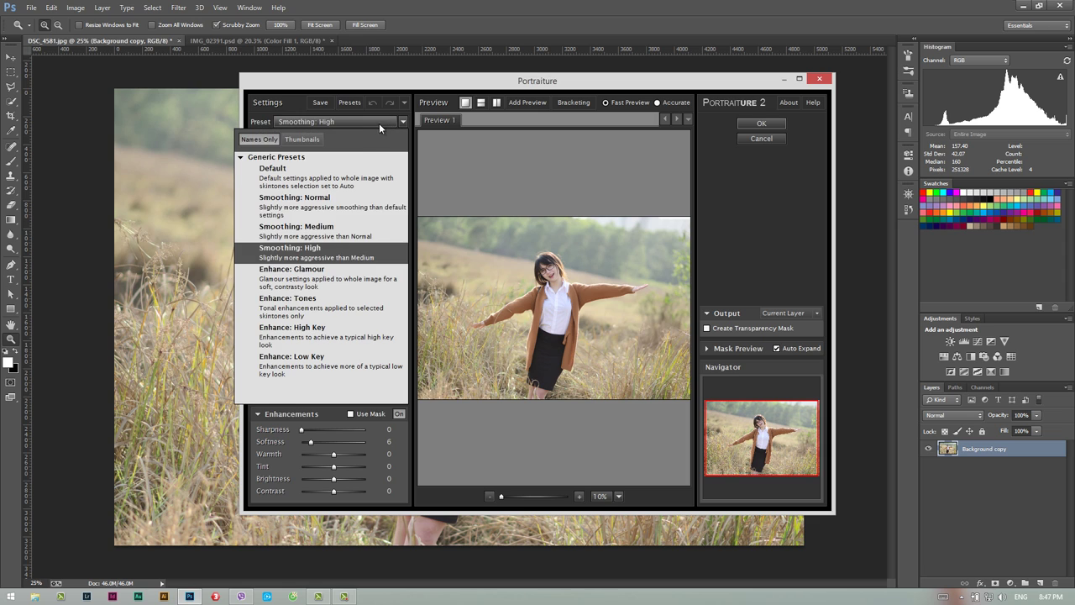
click(329, 249)
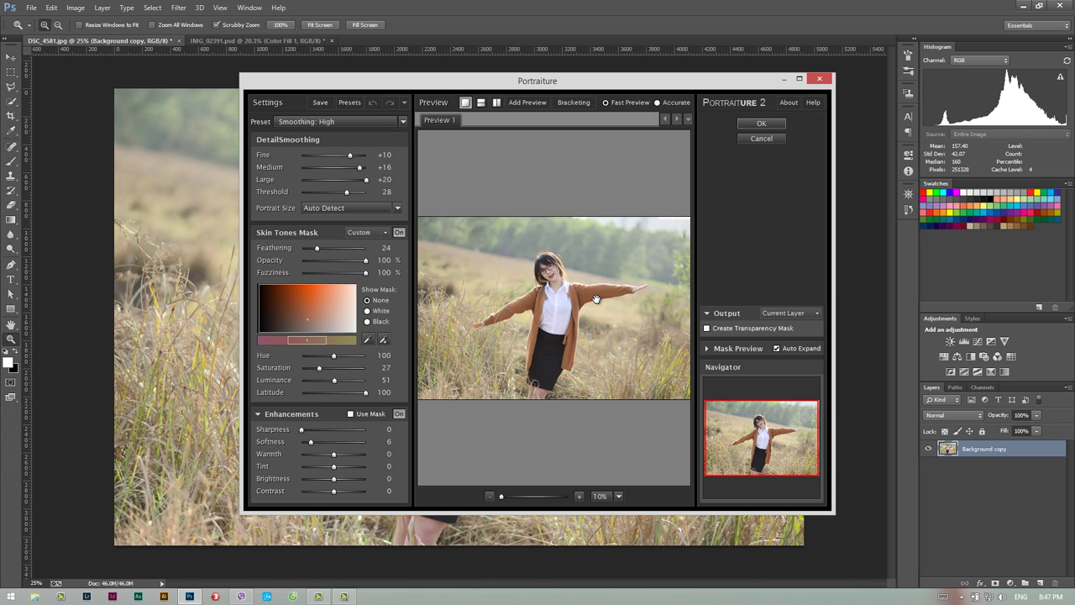
click(761, 124)
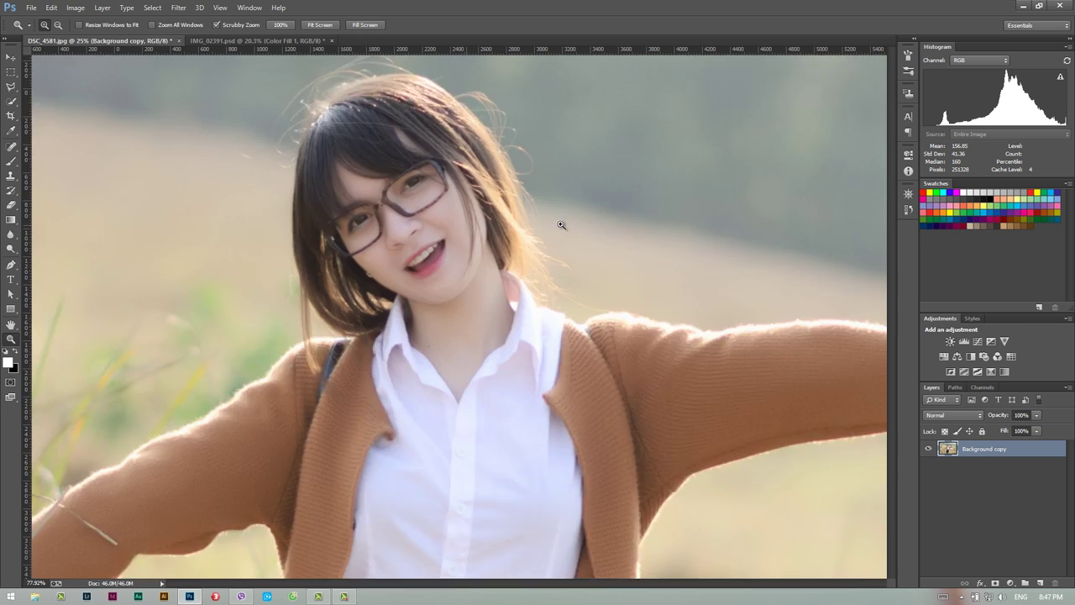
Zoom in on the face to inspect the smoothing, then zoom back out to fit the photo.
mouse_move(477, 226)
mouse_down()
mouse_move(680, 288)
mouse_move(659, 290)
mouse_up()
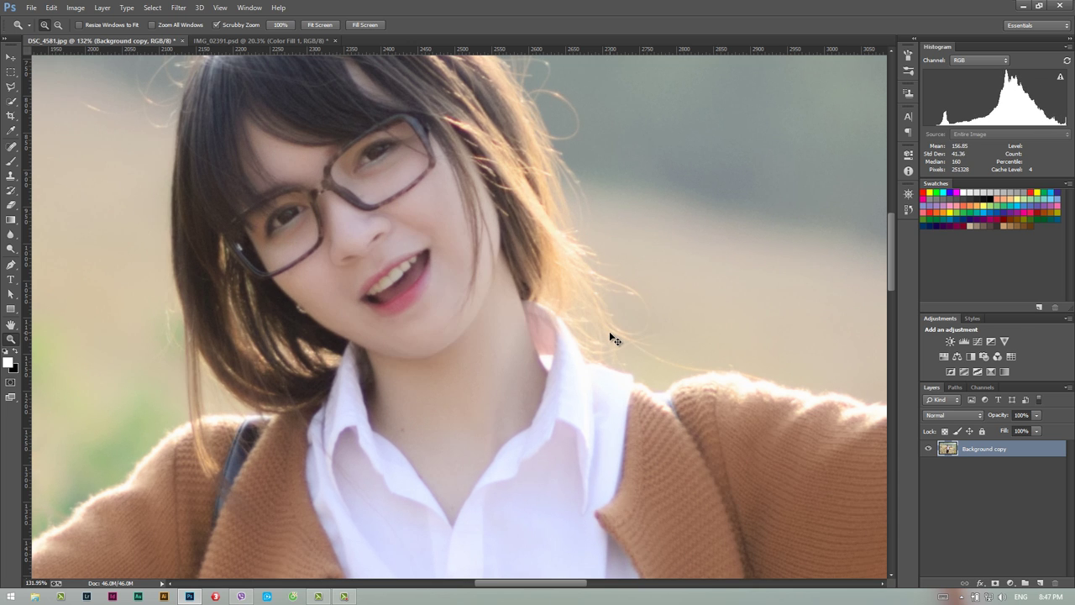
alt+click(502, 284)
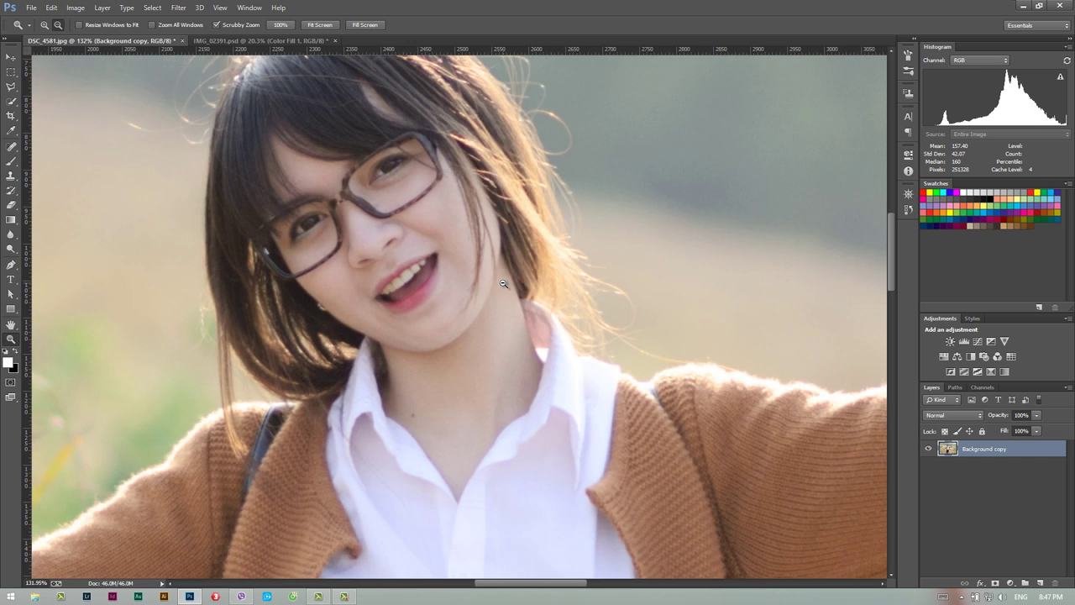
alt+click(502, 284)
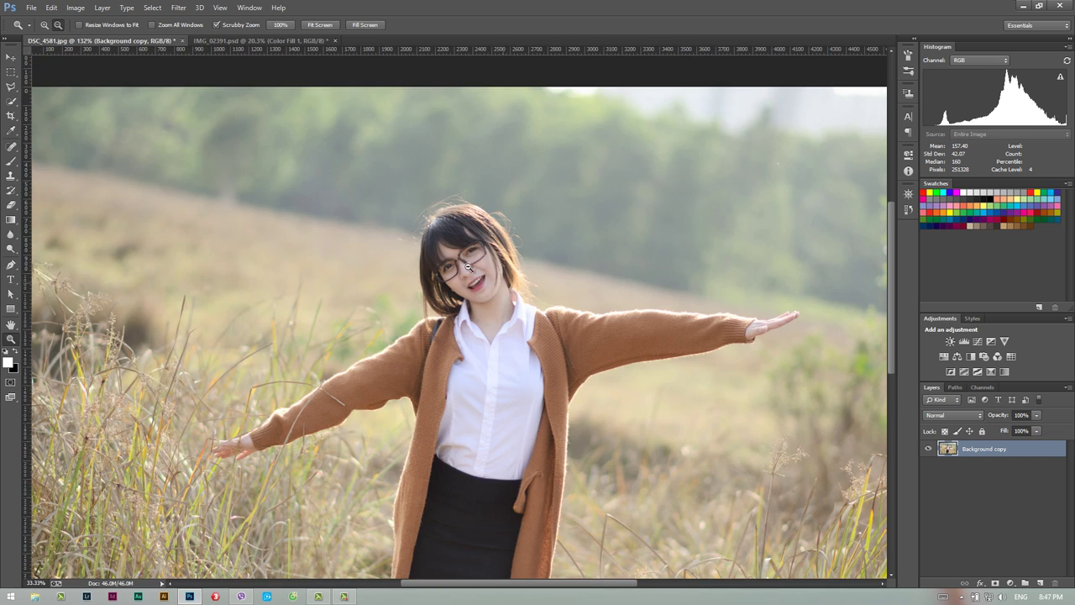
alt+click(553, 273)
drag(552, 273, 518, 298)
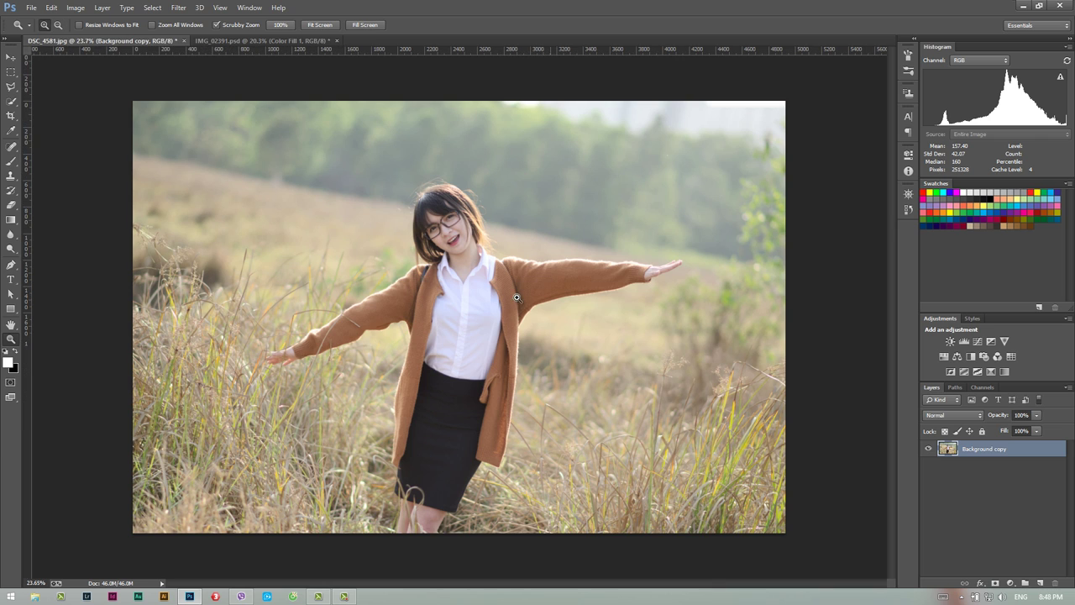
Duplicate the smoothed layer and apply Portraiture Smoothing: High to the copy again.
key(ctrl+j)
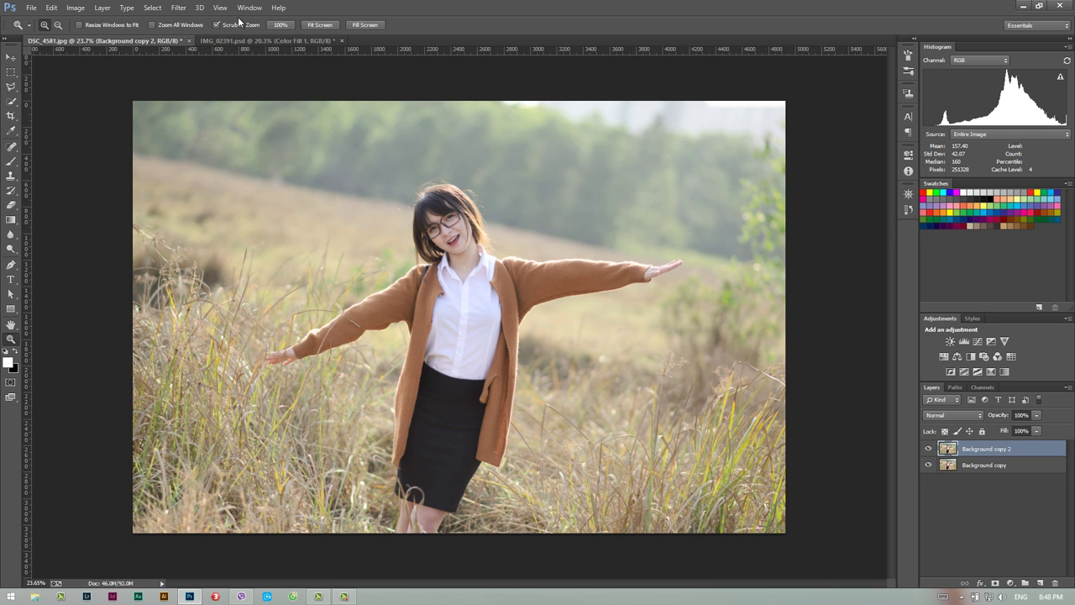
click(179, 7)
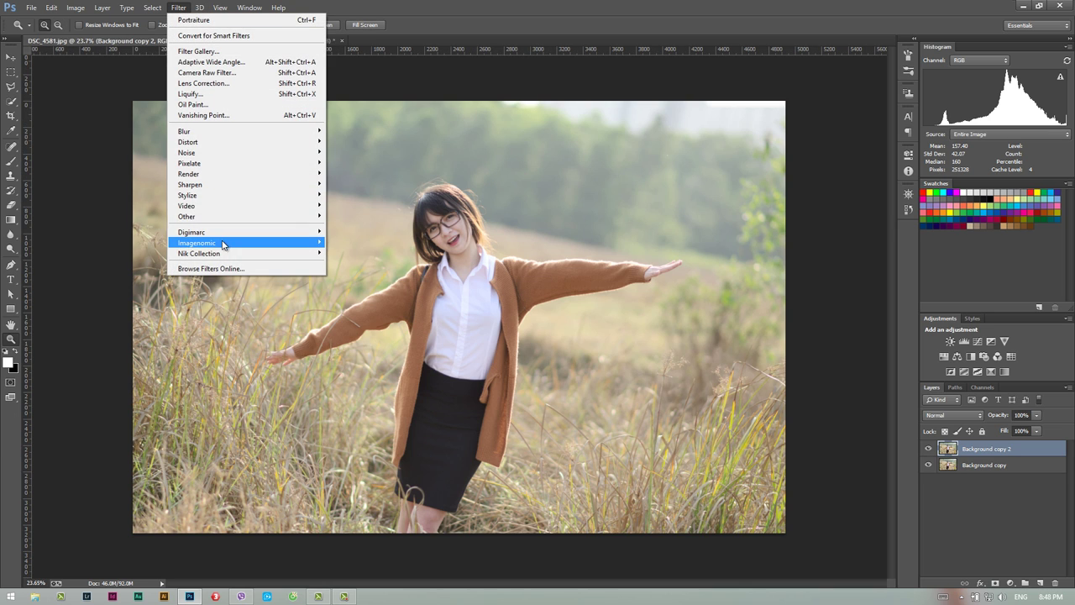
mouse_move(198, 243)
click(140, 242)
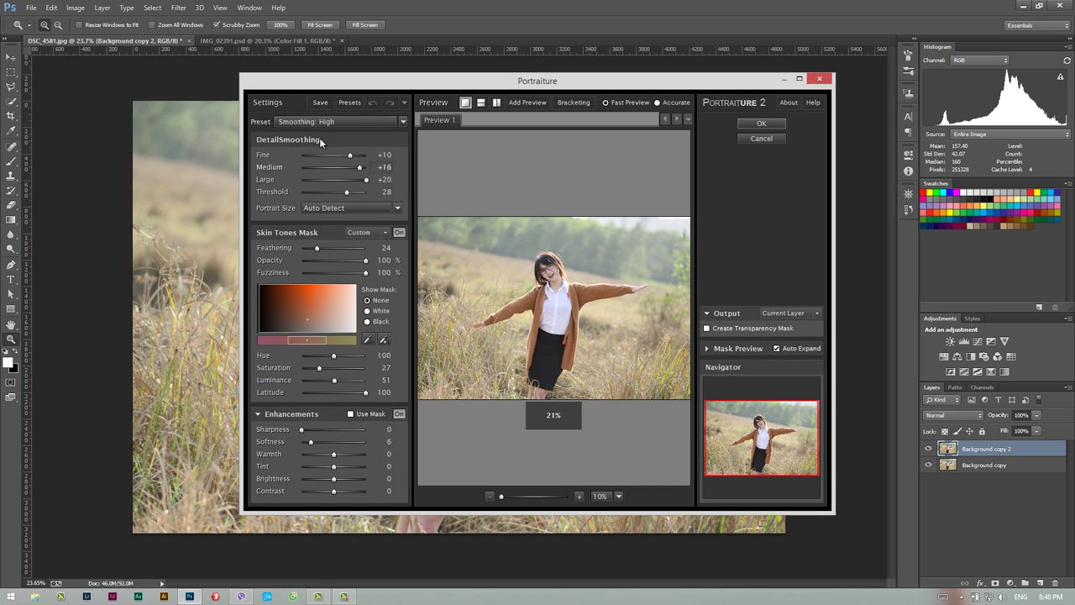
click(339, 122)
click(323, 252)
click(760, 124)
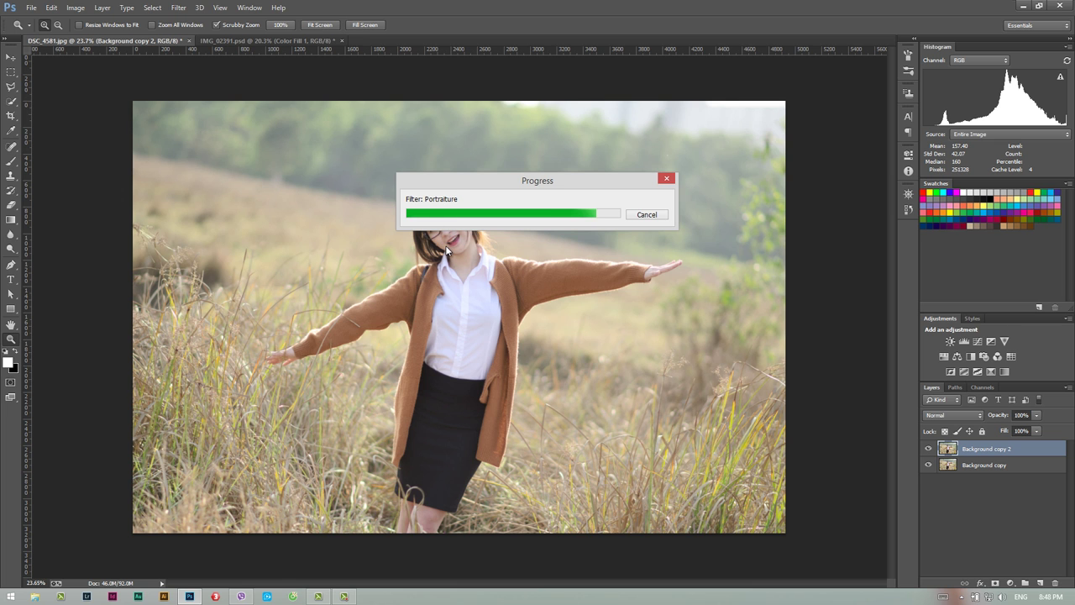
drag(445, 226, 538, 227)
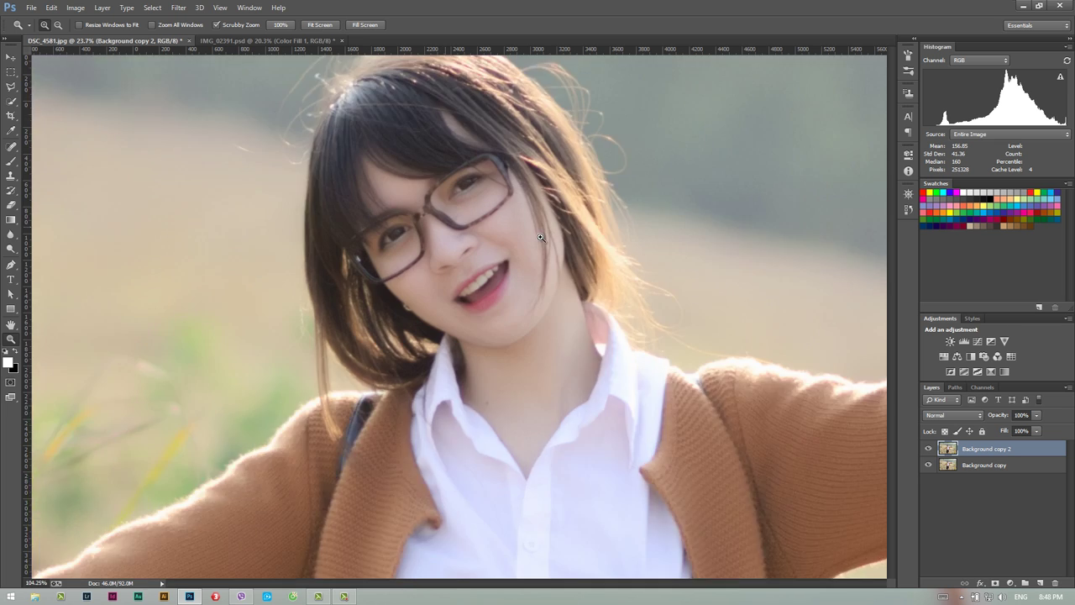
Add a white layer mask to Background copy 2 and set up a black brush at 57% opacity.
click(995, 584)
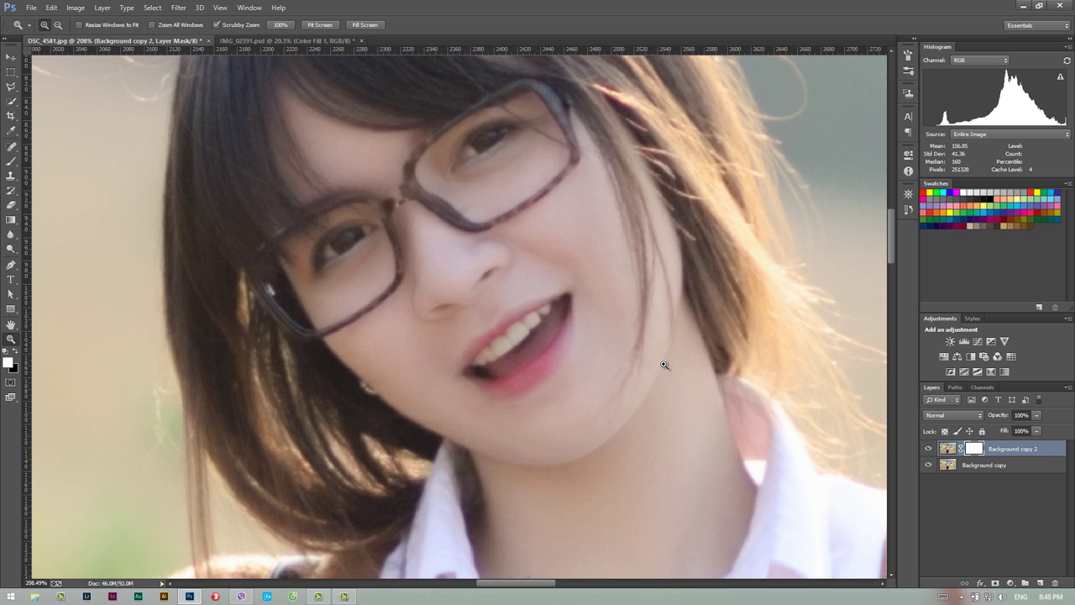
click(11, 160)
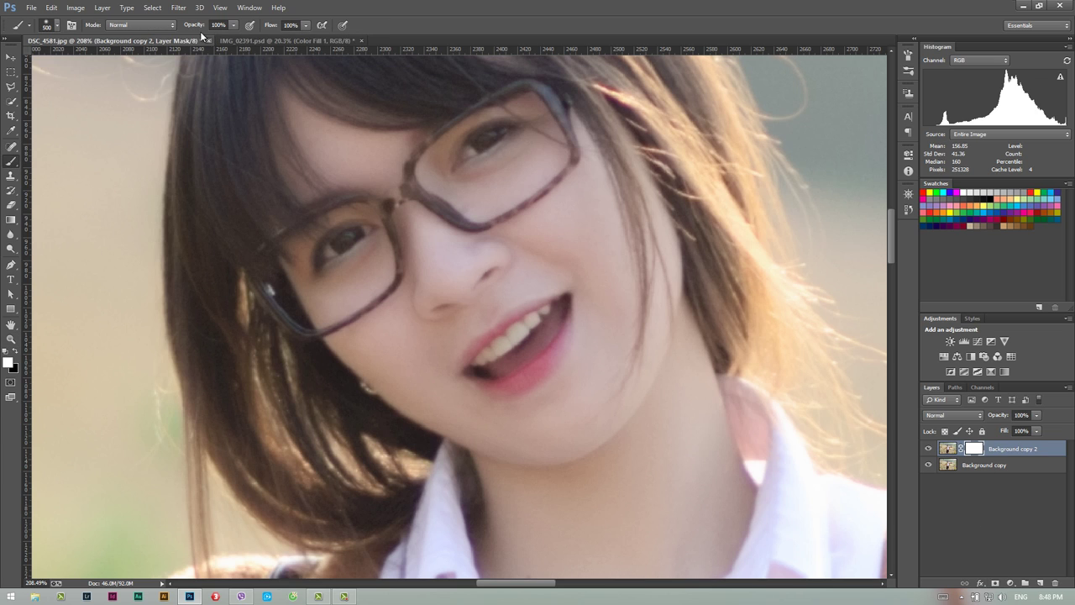
key(5)
key(7)
click(17, 351)
Fit the whole photo on screen, then select the Background copy layer.
key(z)
alt+click(495, 237)
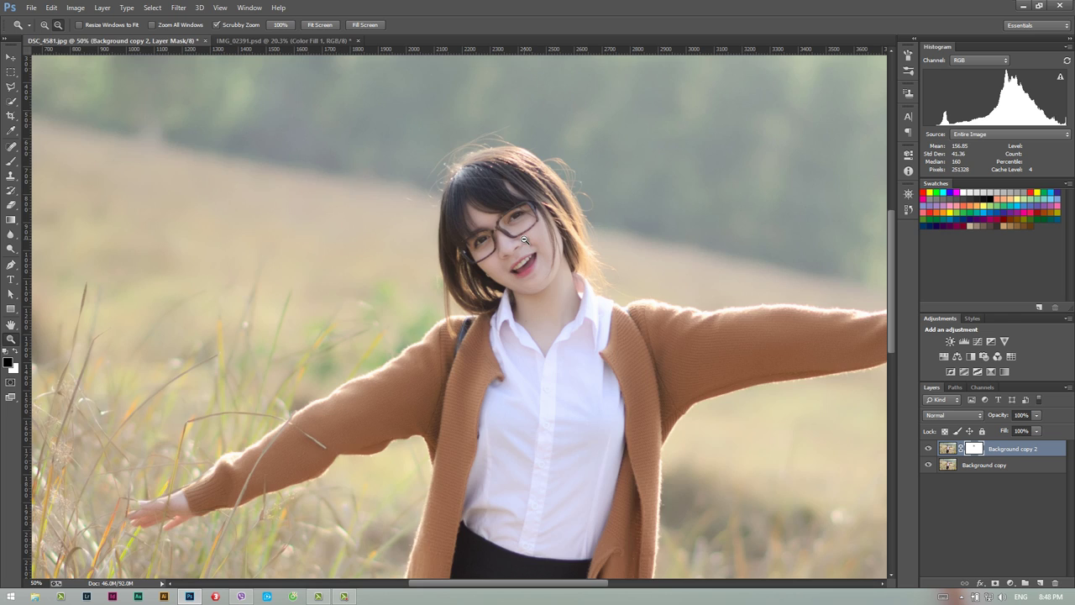
alt+click(520, 241)
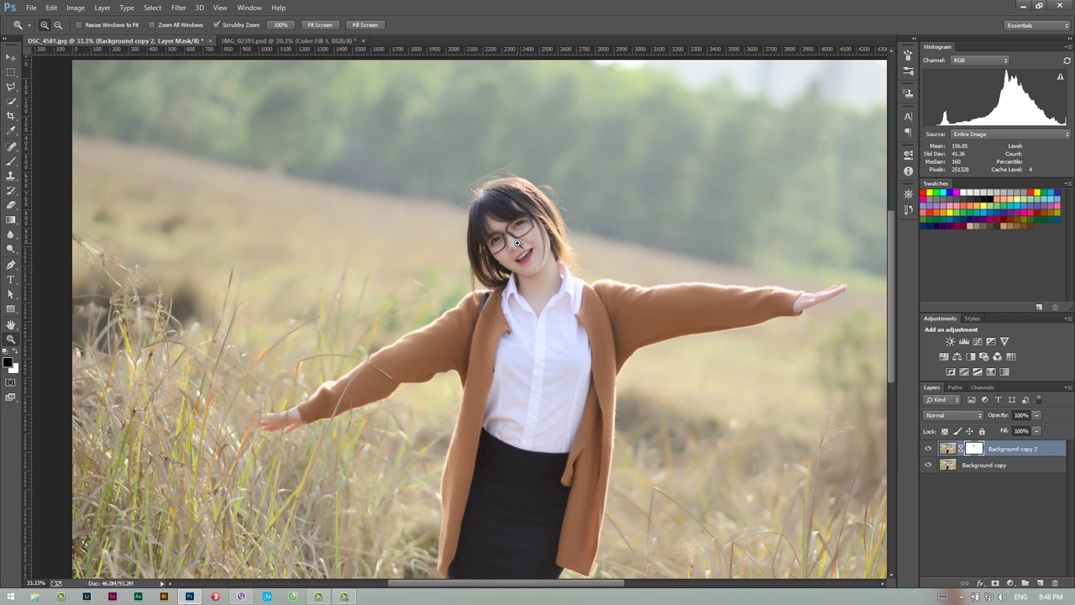
key(alt+Tab)
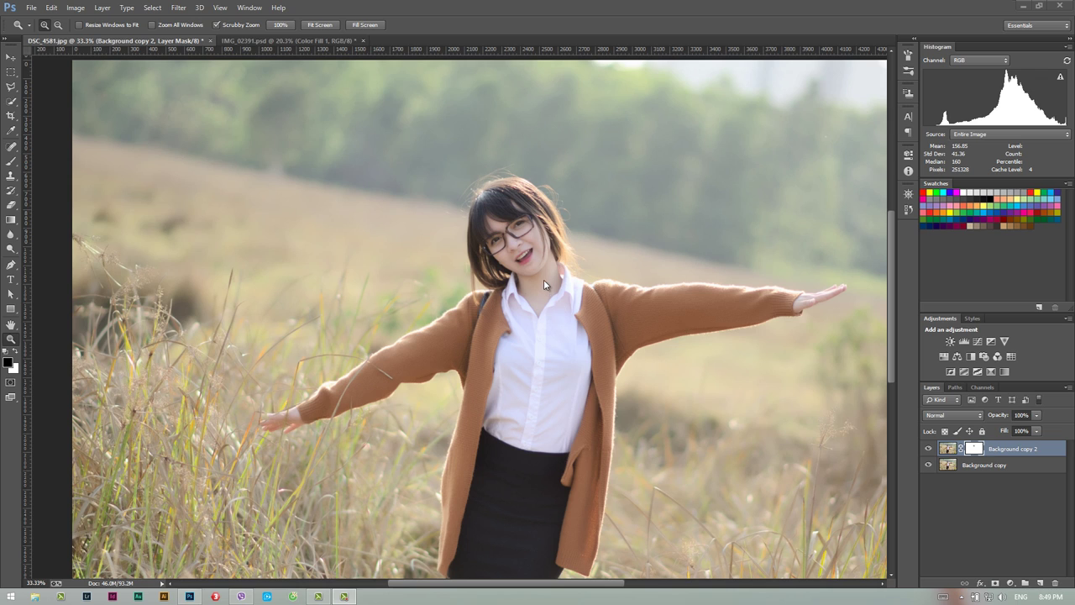
key(alt+Tab)
click(11, 161)
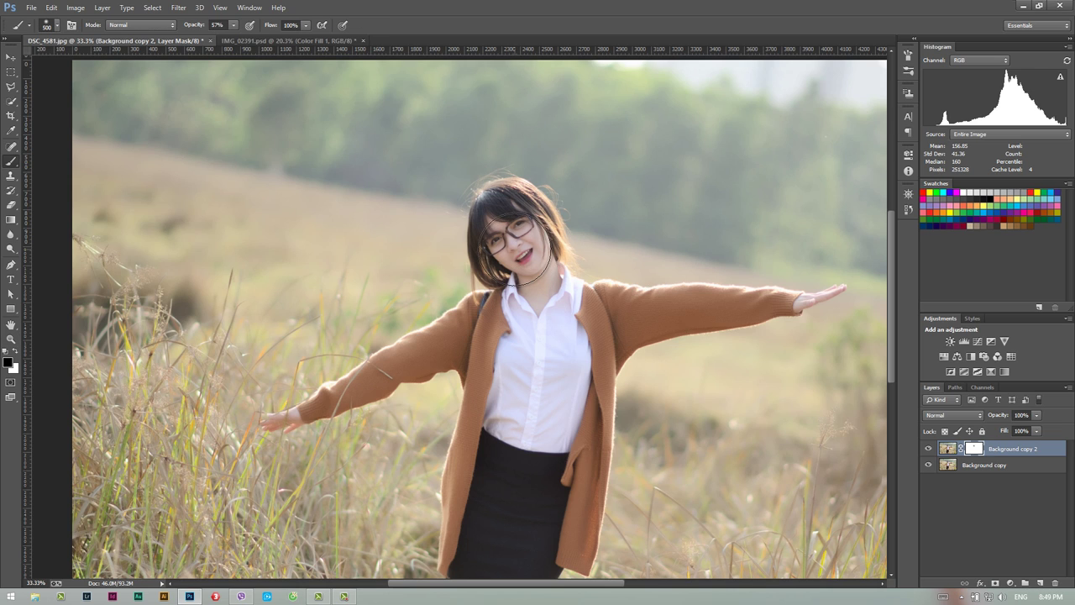
click(13, 338)
drag(236, 438, 210, 446)
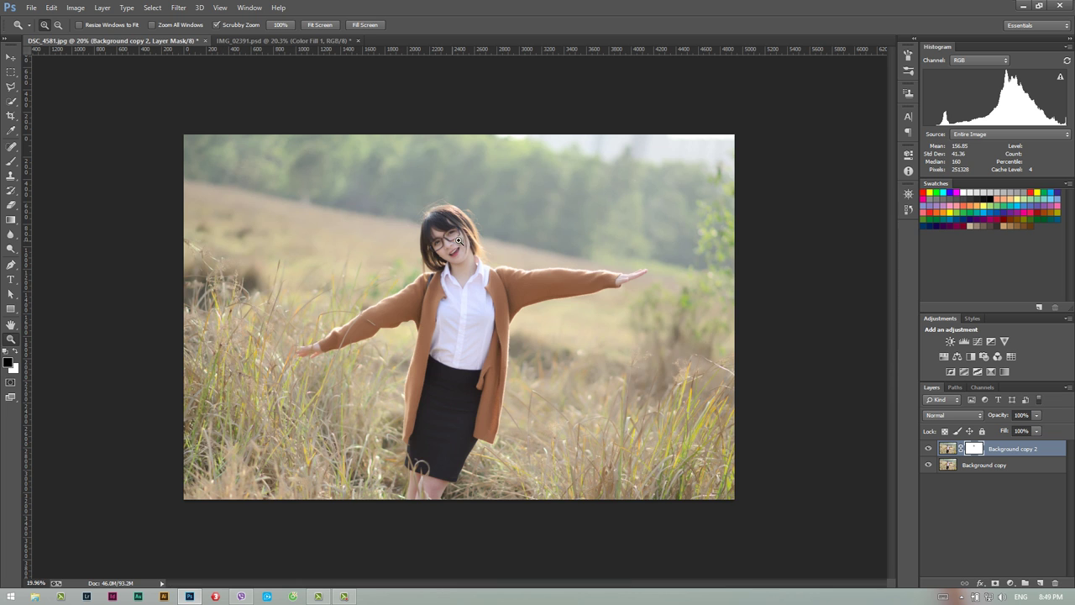
drag(460, 244, 490, 268)
key(ctrl+0)
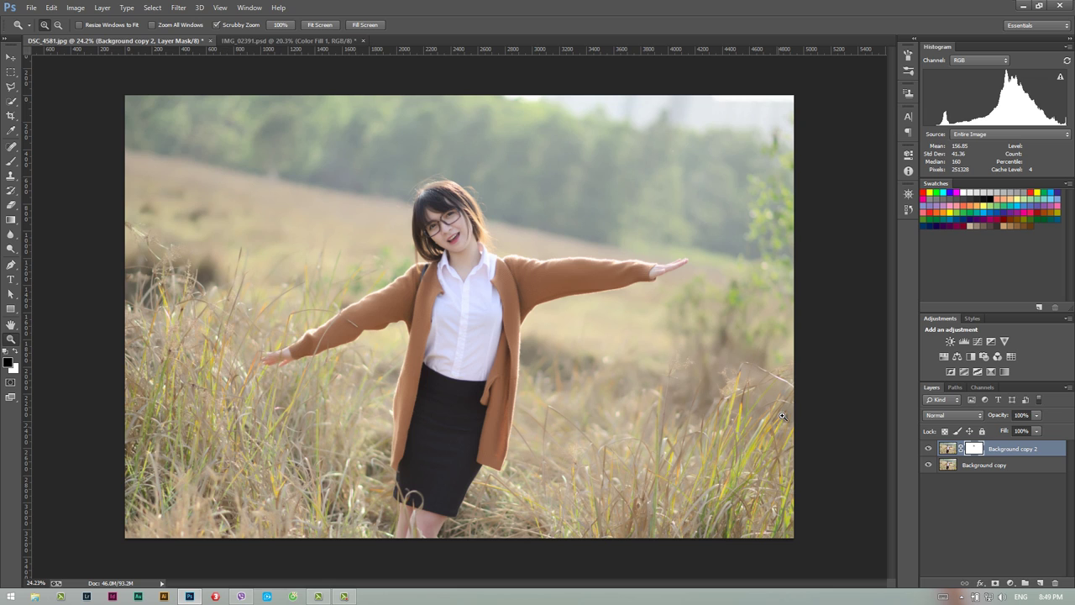
click(1021, 469)
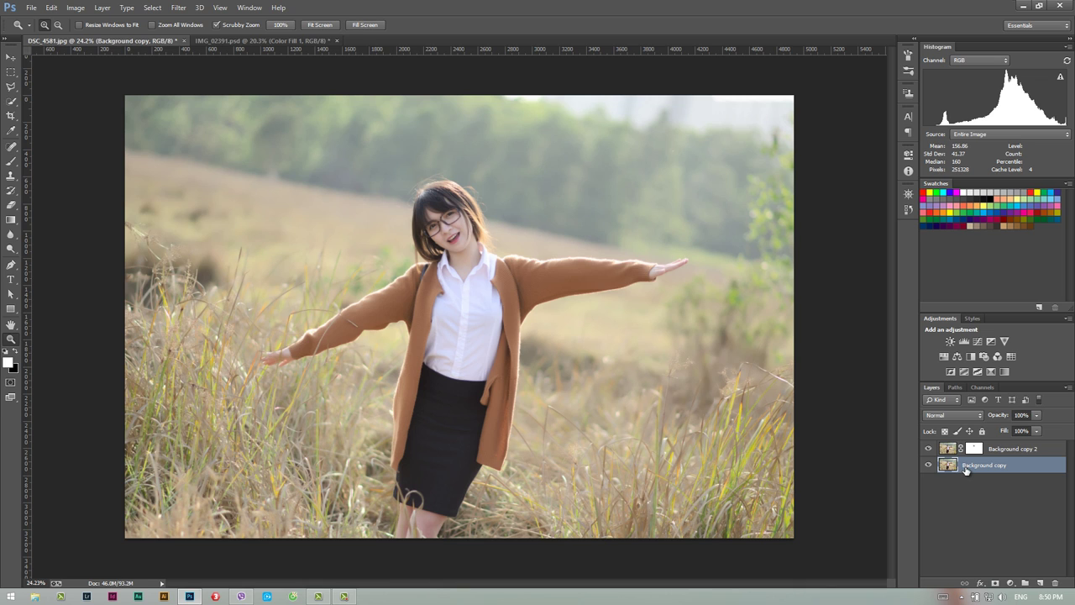
Duplicate Background copy into Background copy 3 and apply High Pass at a 9-pixel radius.
key(ctrl+j)
drag(966, 469, 934, 440)
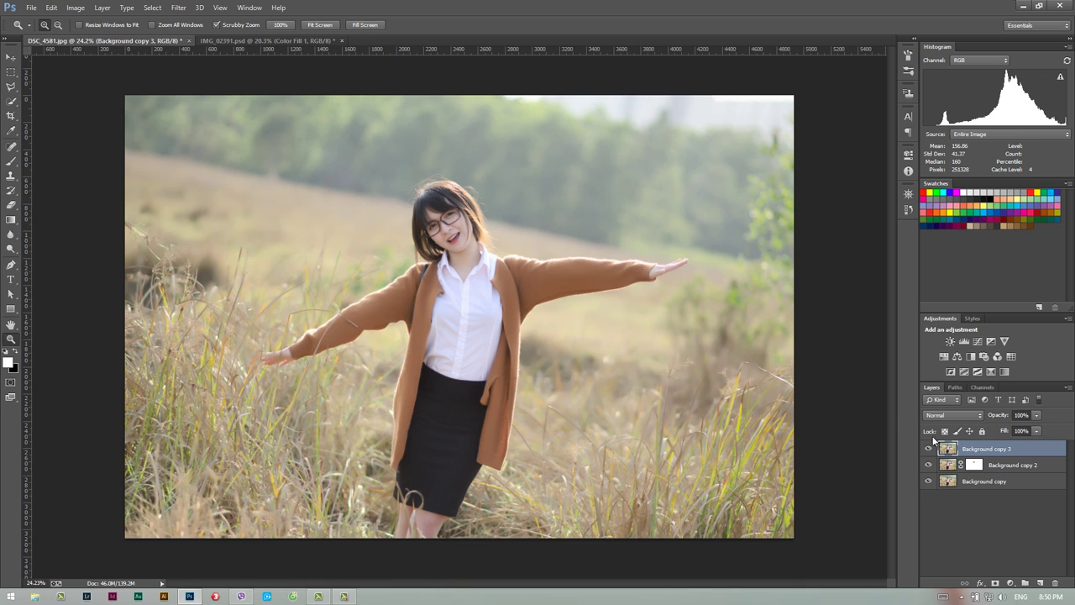
click(178, 7)
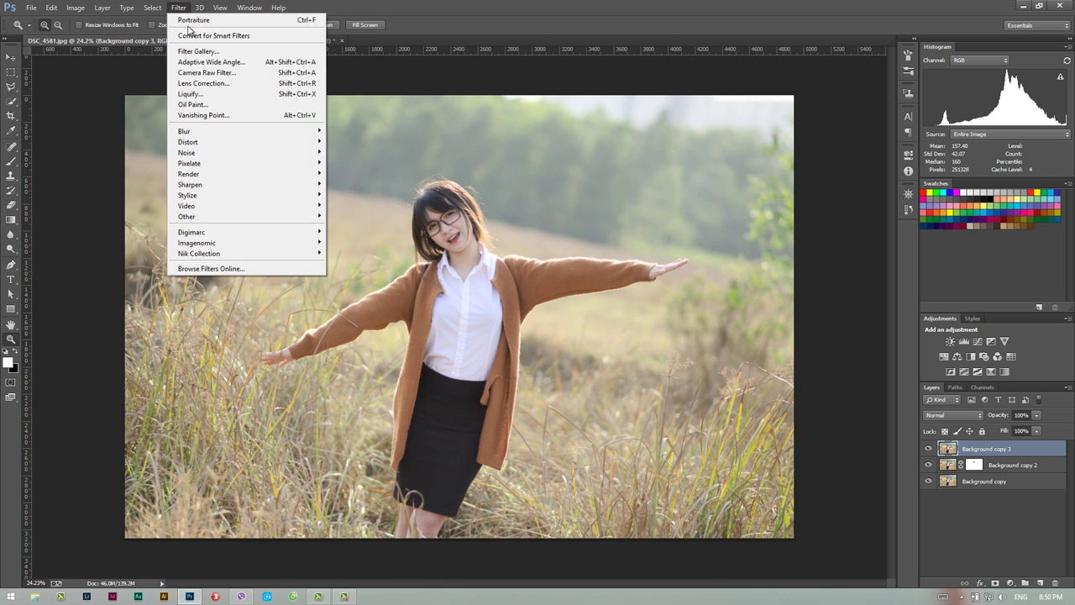
mouse_move(187, 216)
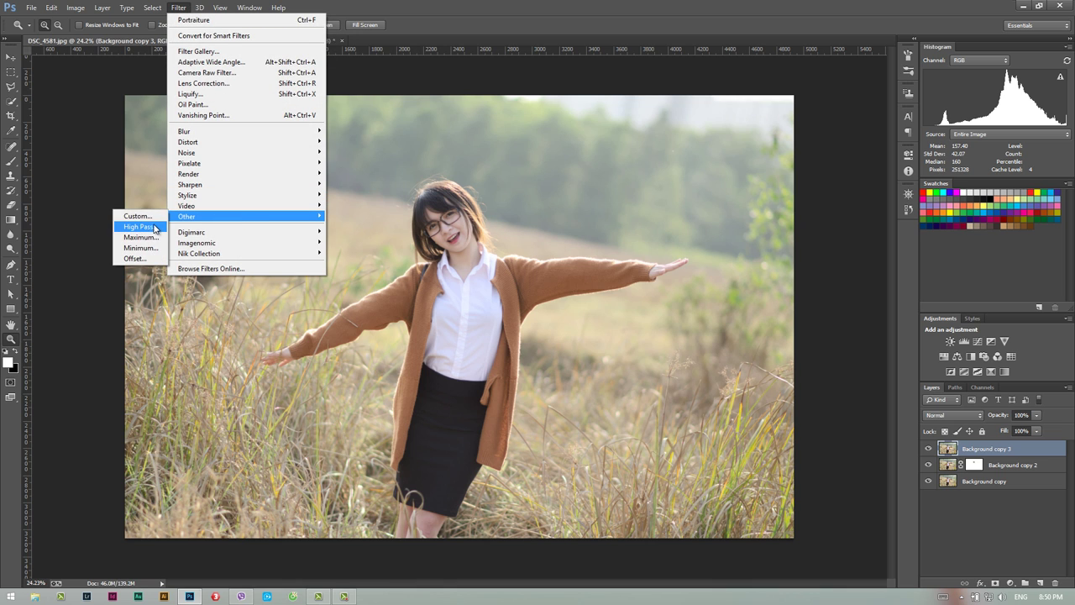
click(157, 228)
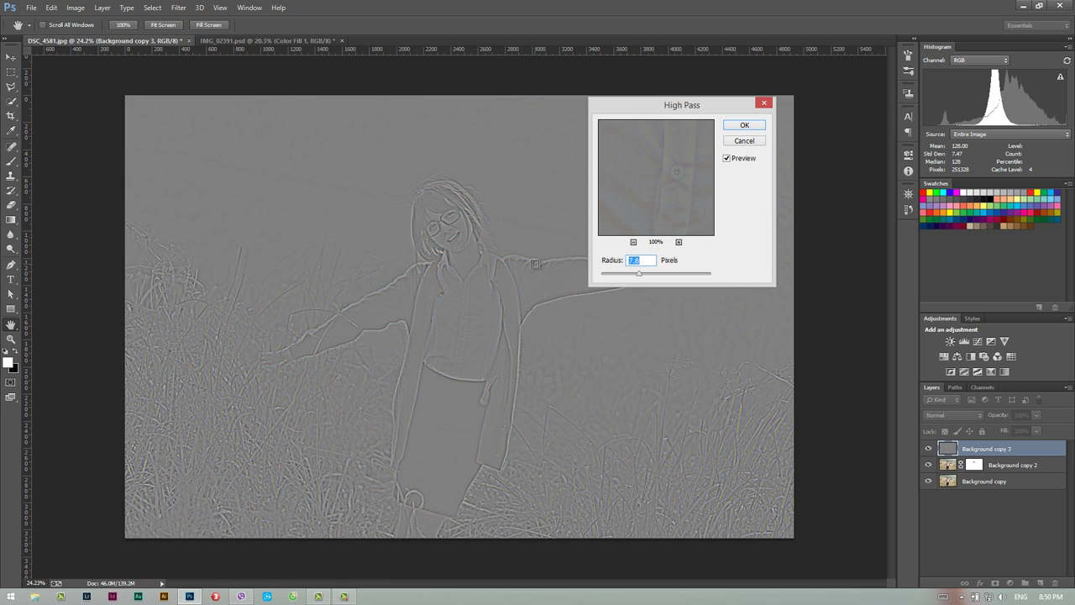
mouse_move(639, 274)
mouse_down()
mouse_move(624, 276)
mouse_move(636, 278)
mouse_up()
drag(634, 273, 651, 280)
drag(638, 274, 643, 274)
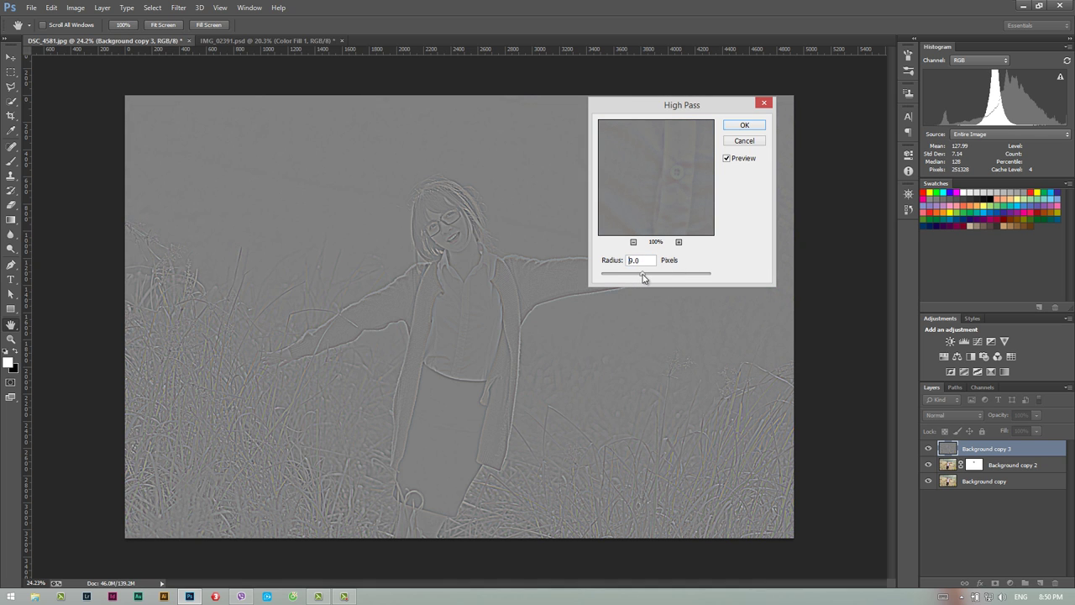
click(744, 124)
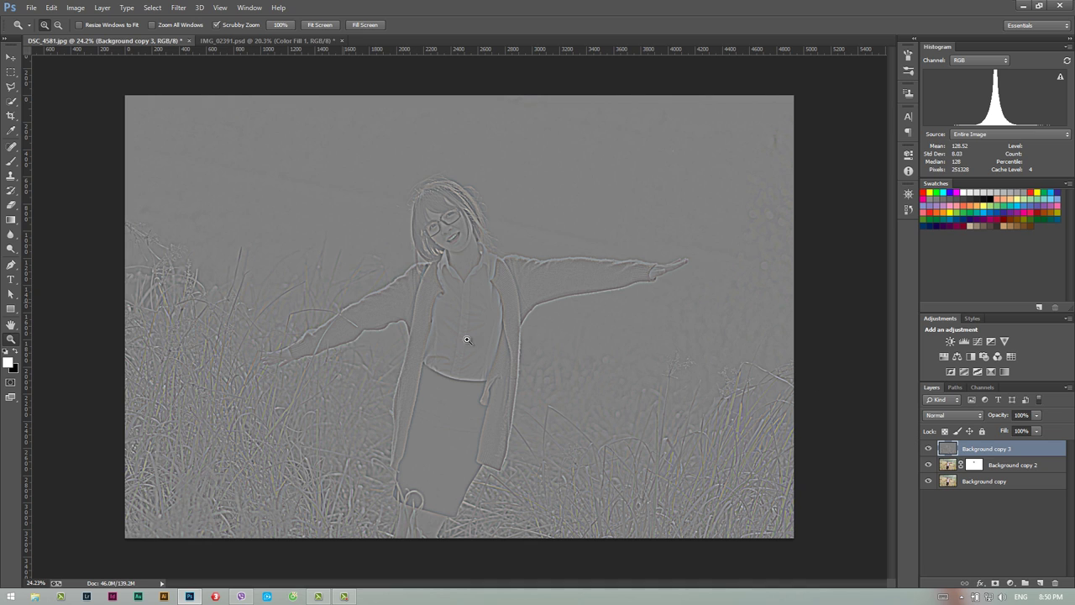
Blend the high-pass layer in Soft Light, compare it on and off, then invert it.
click(971, 414)
click(949, 276)
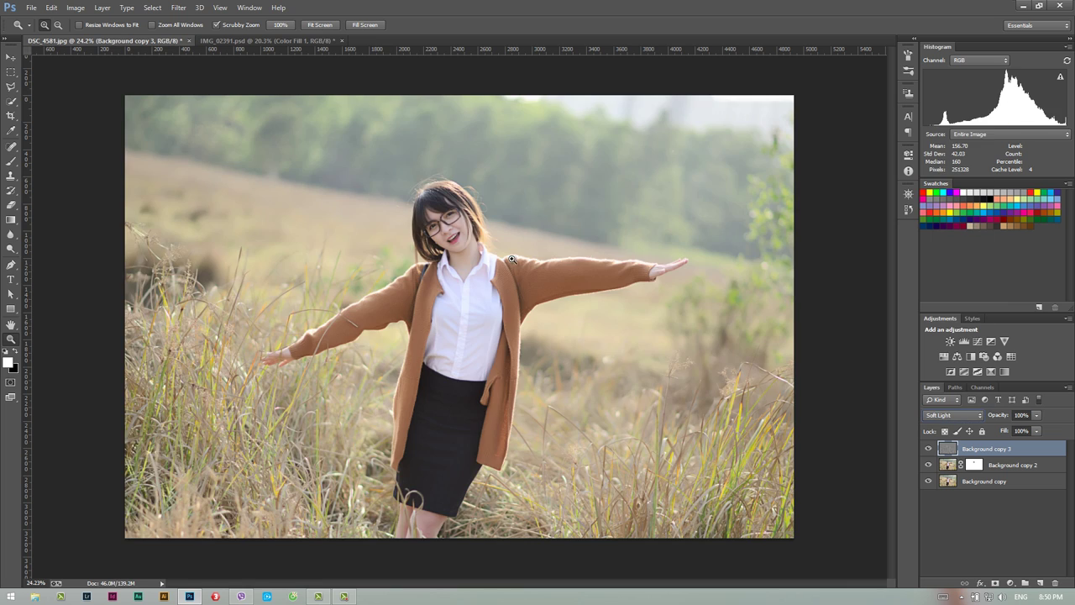
drag(462, 237, 581, 261)
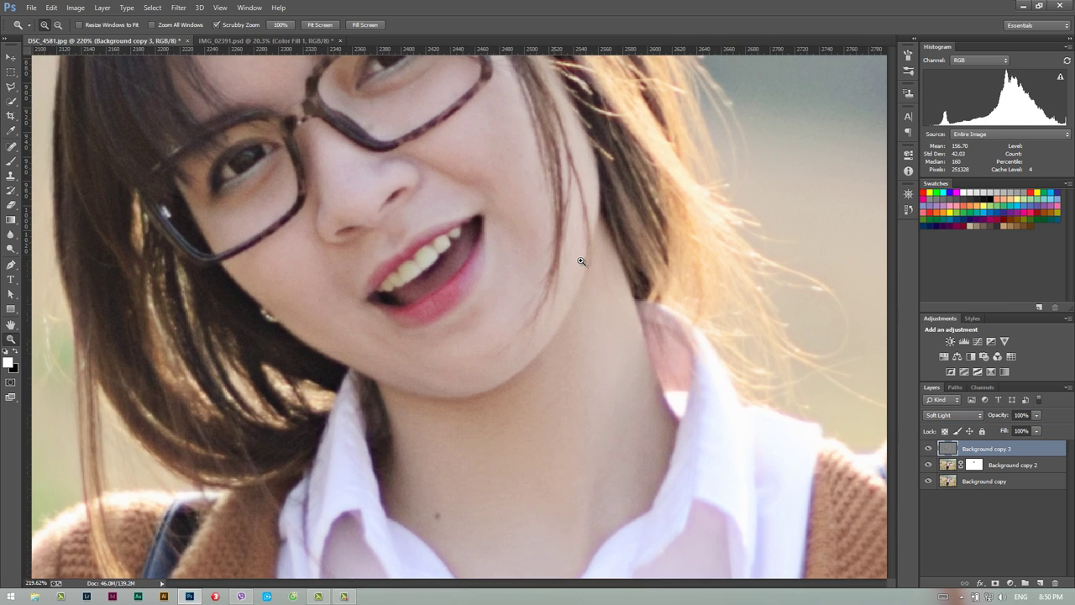
click(929, 449)
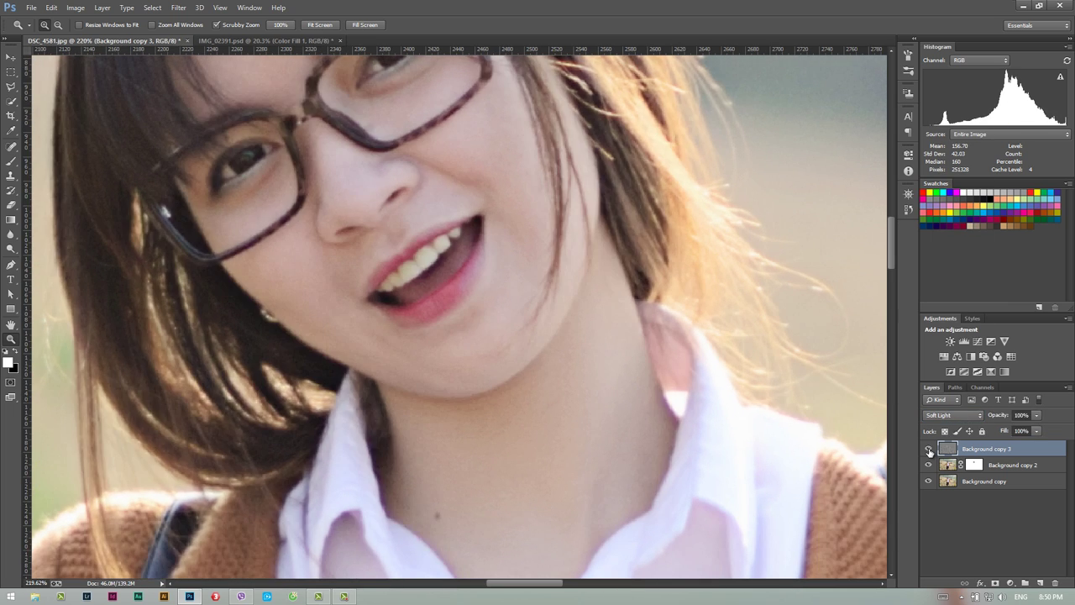
click(928, 448)
key(ctrl+i)
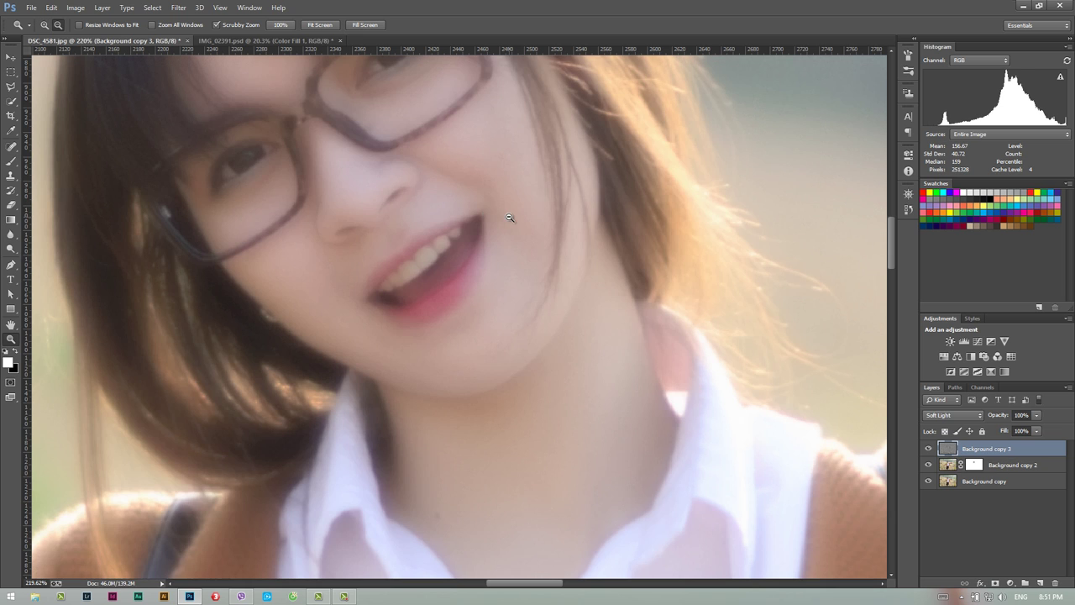
Zoom out to the whole photo, then zoom back in closely on the girl's face.
alt+click(509, 218)
alt+click(509, 225)
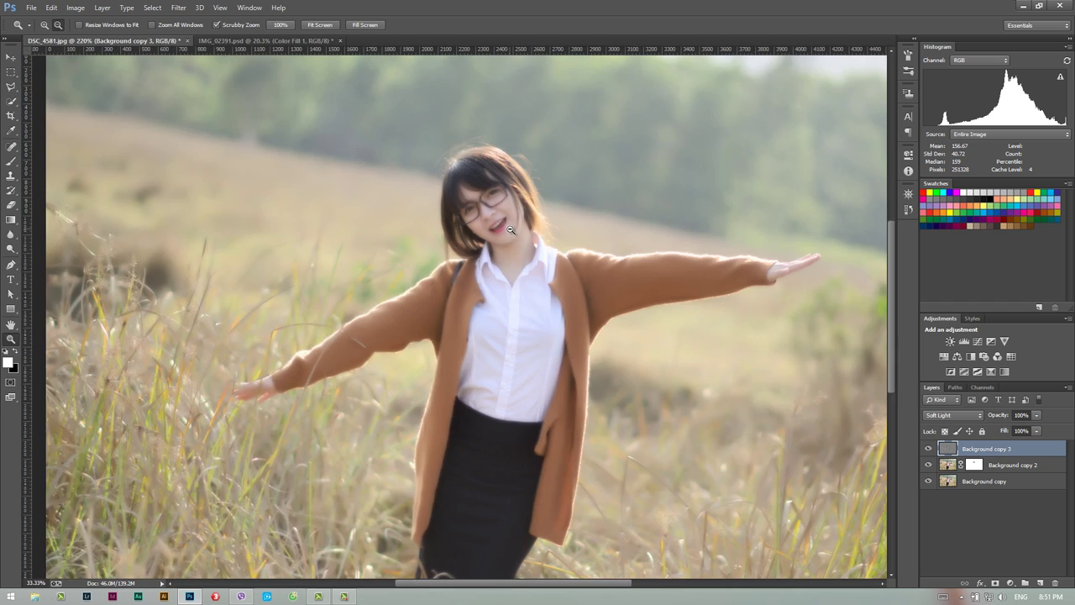
alt+click(510, 228)
drag(516, 266, 682, 287)
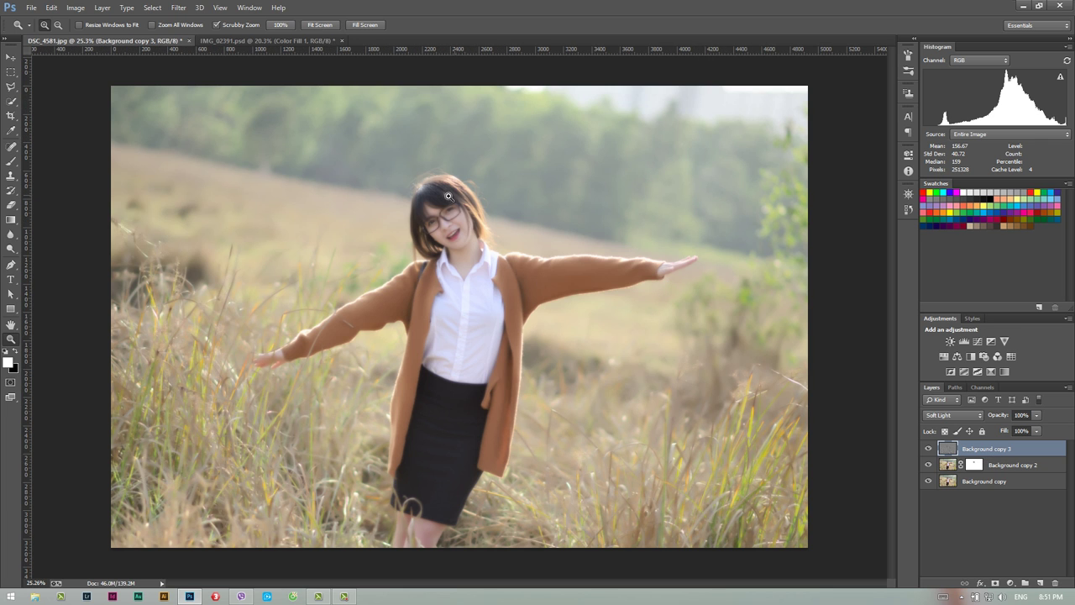
drag(452, 223, 779, 288)
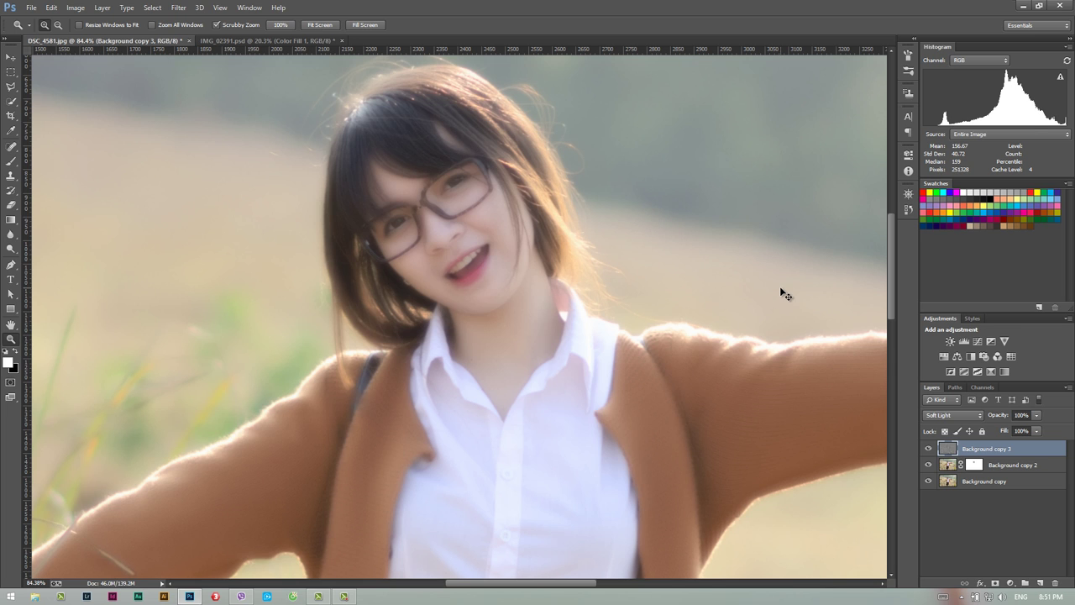
Set the high-pass layer back to Normal blending and zoom in on the face.
click(952, 415)
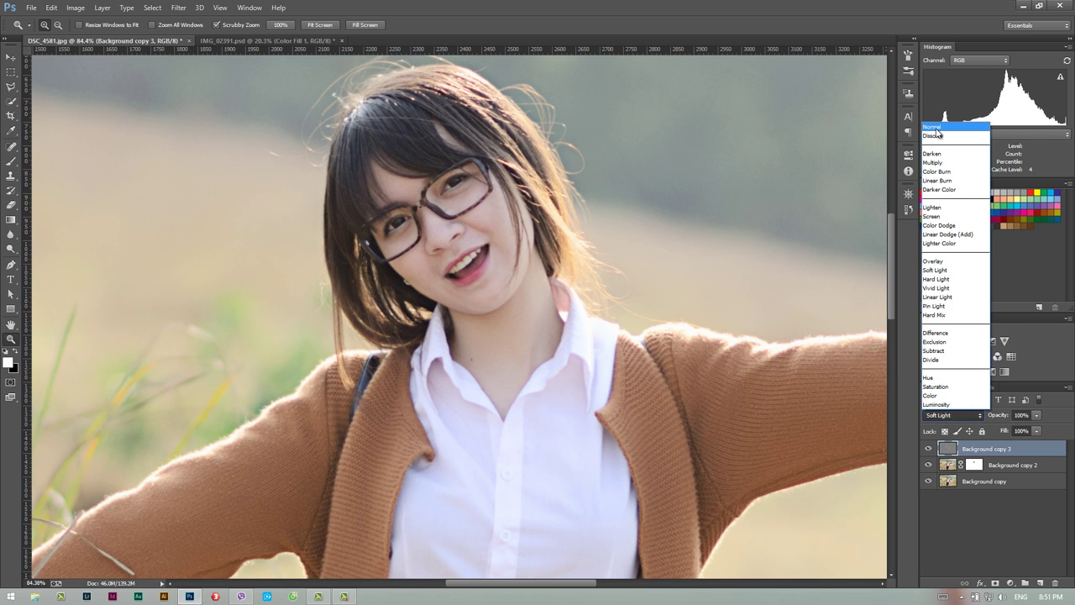
click(934, 127)
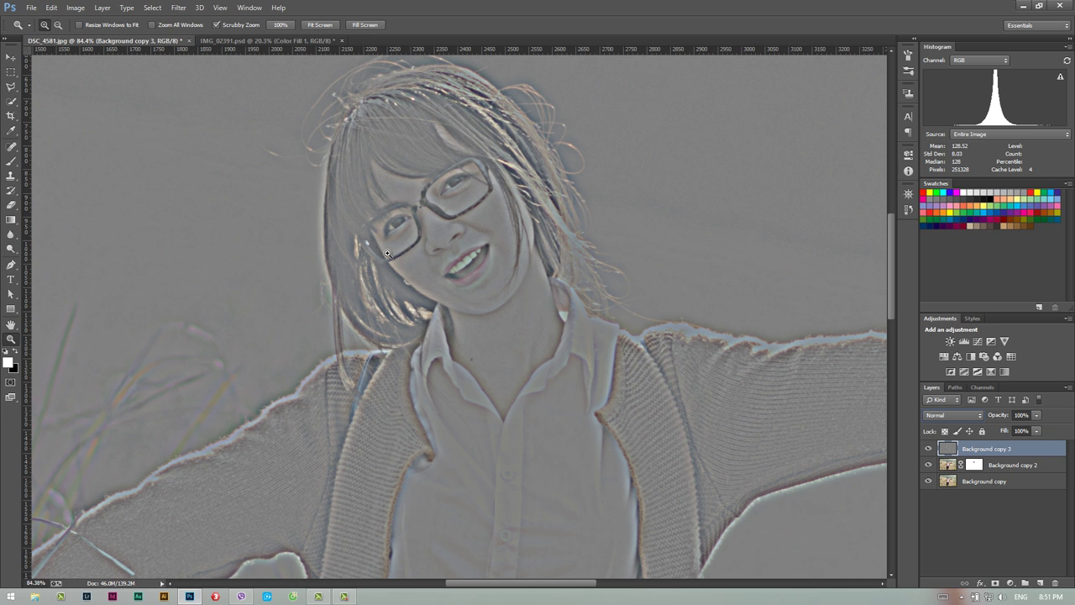
drag(509, 195, 554, 196)
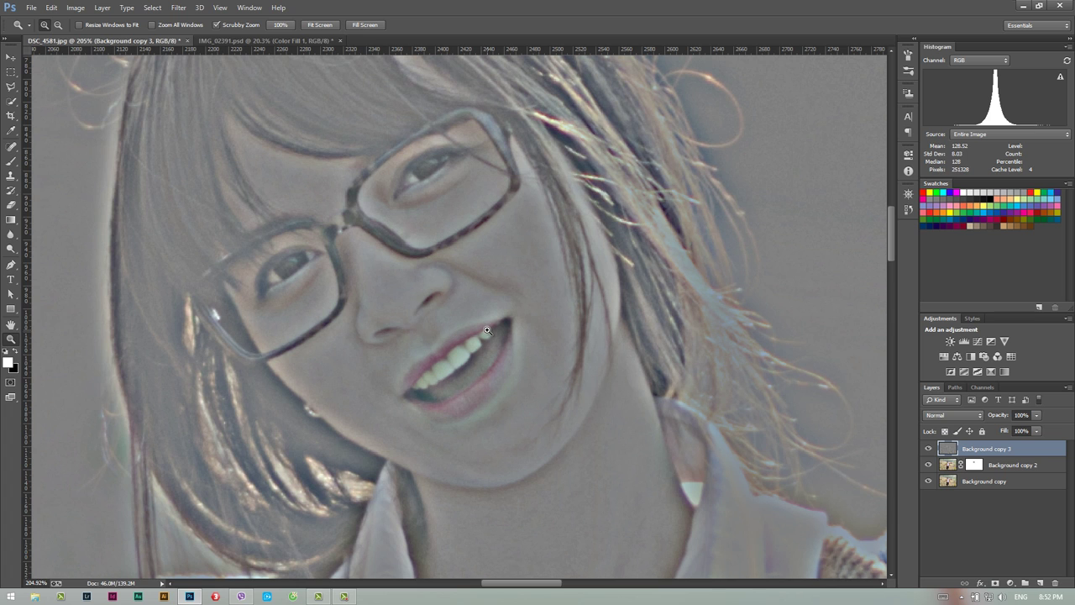
Invert the high-pass layer and blend it in Soft Light, zooming out to the whole photo.
key(ctrl+i)
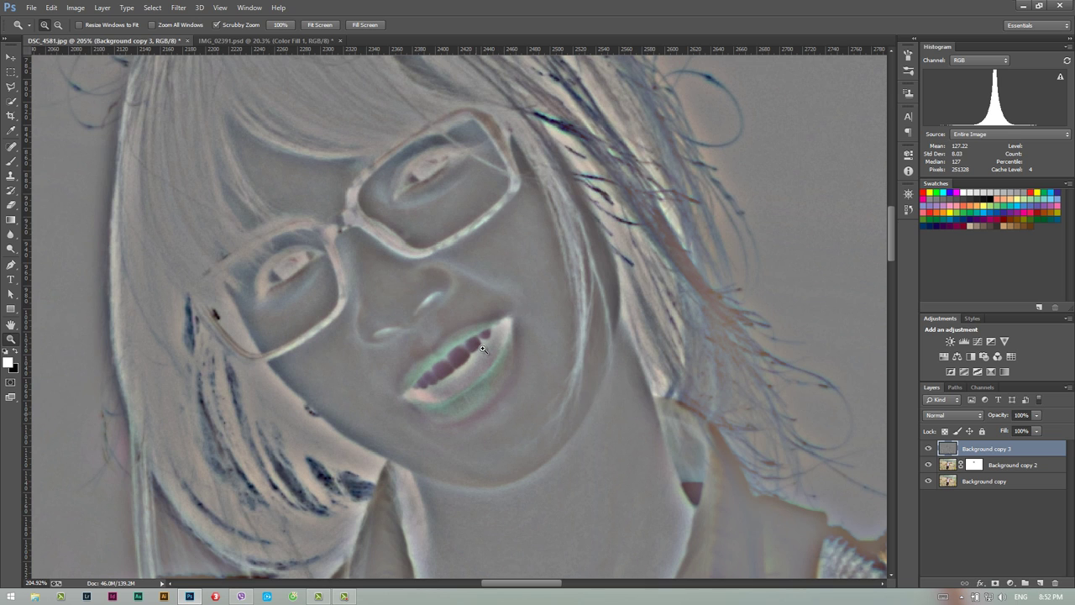
click(946, 412)
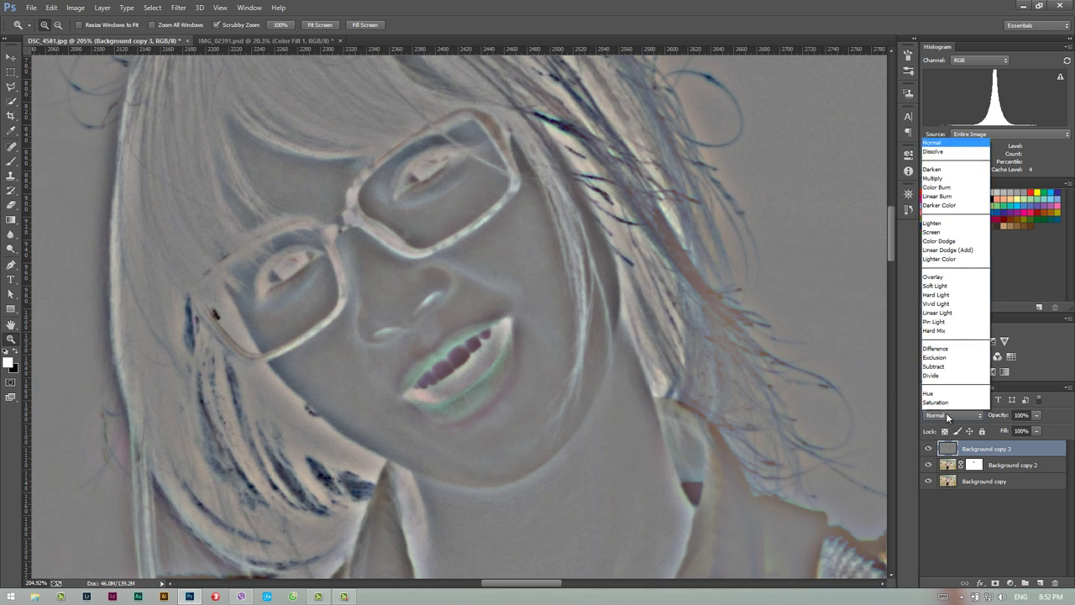
click(940, 275)
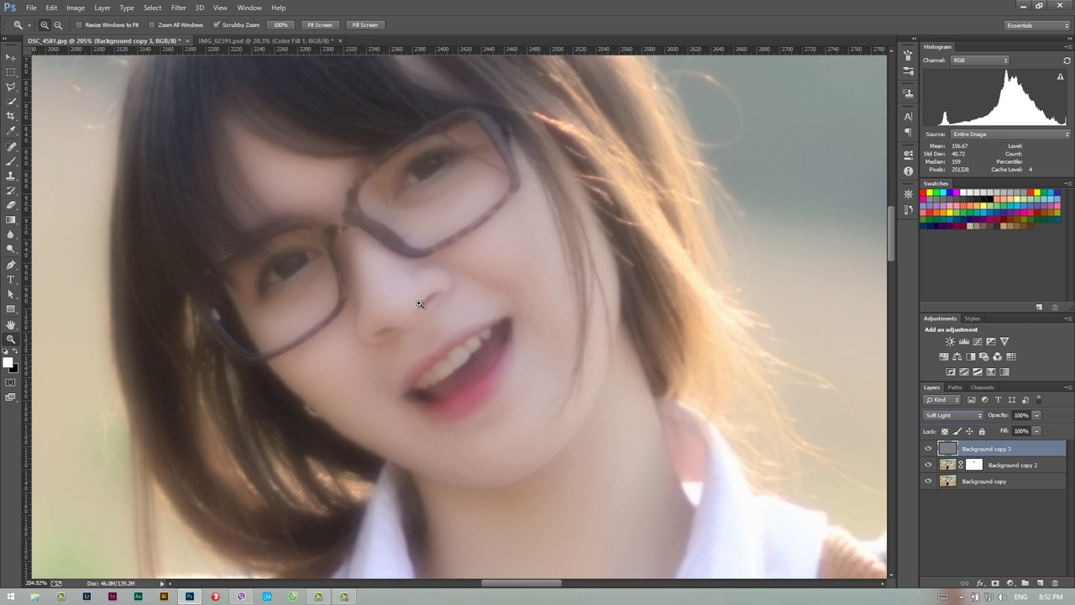
alt+click(454, 302)
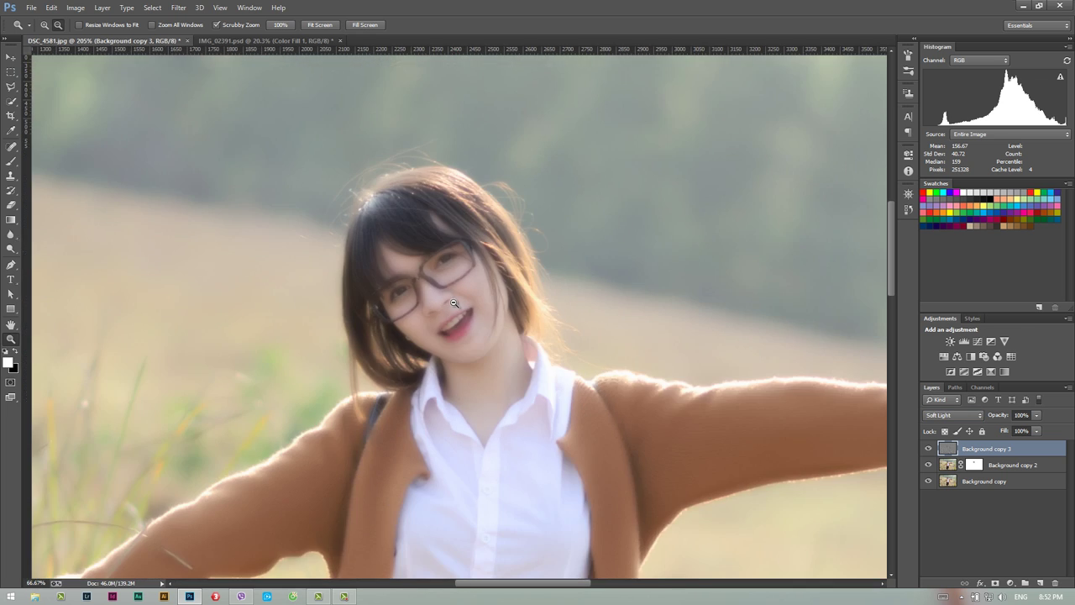
alt+click(454, 303)
alt+click(587, 336)
alt+click(725, 374)
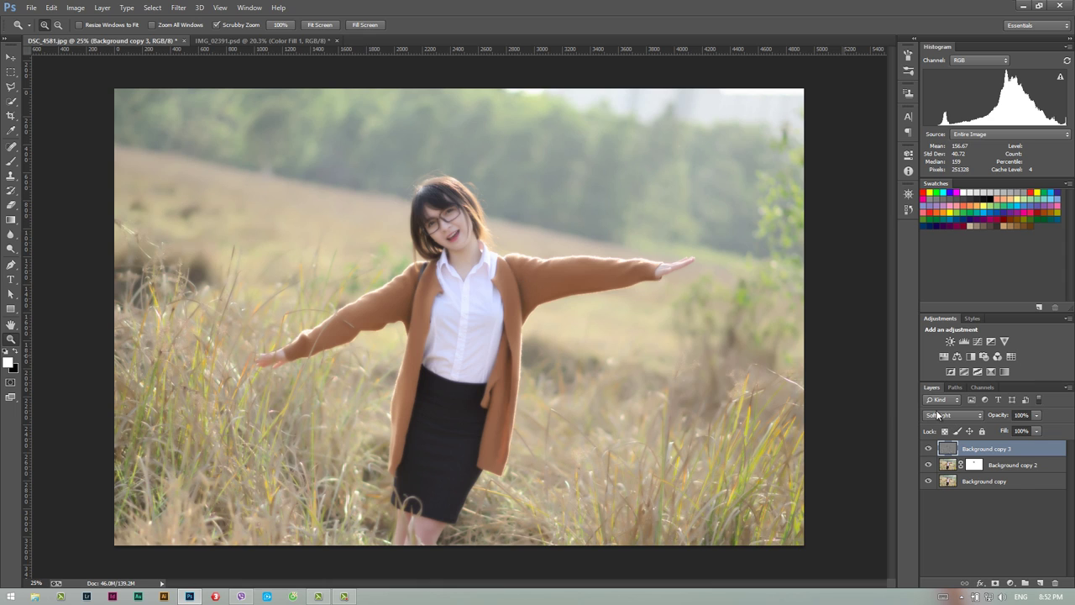
Add a layer mask to Background copy 3 and select the Gradient tool in Radial mode.
click(996, 582)
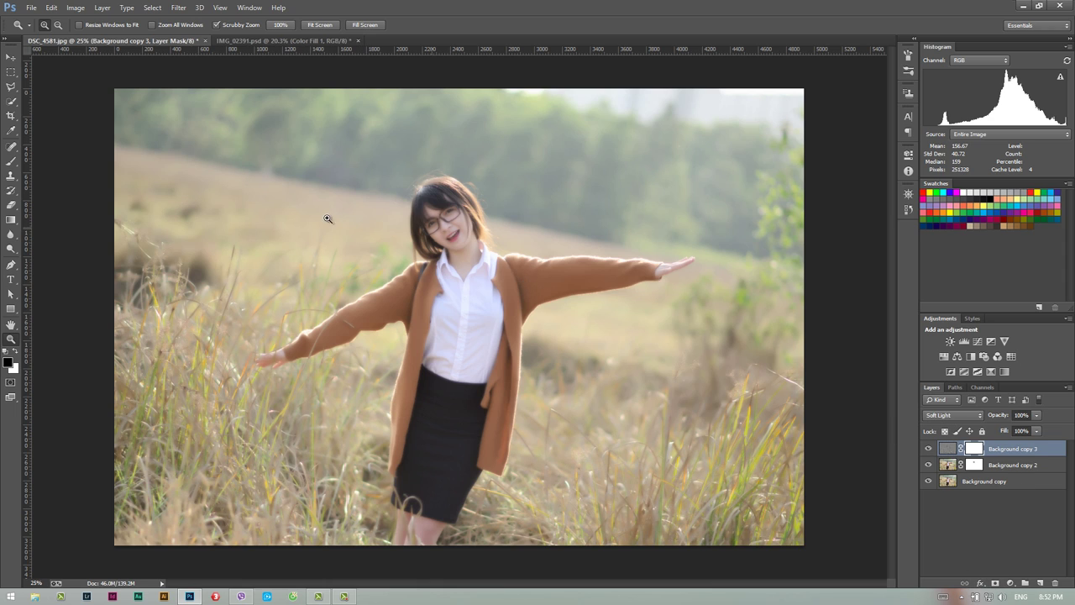
click(11, 161)
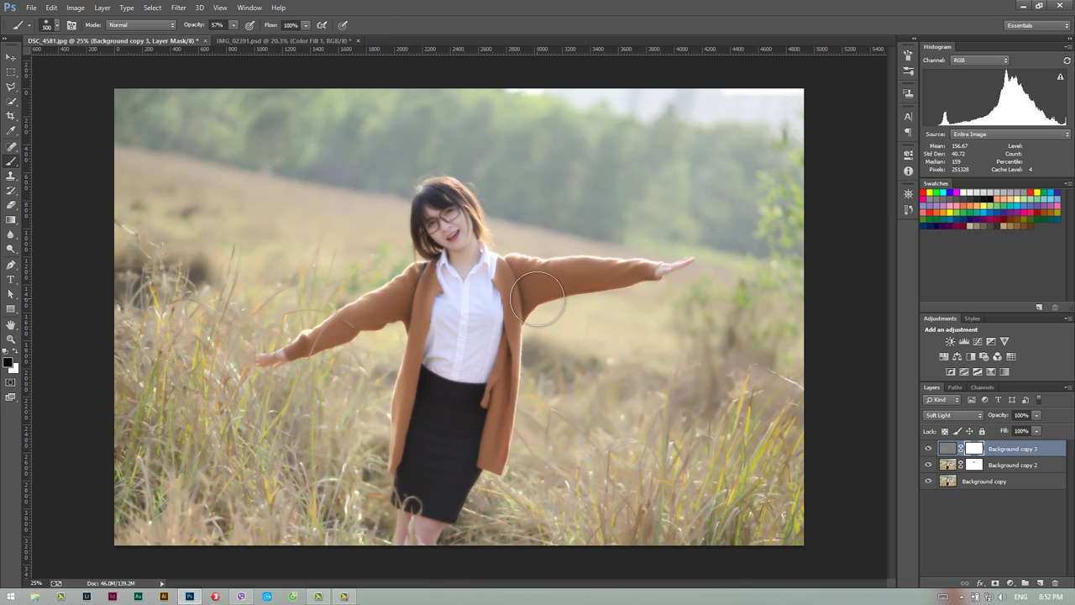
click(11, 220)
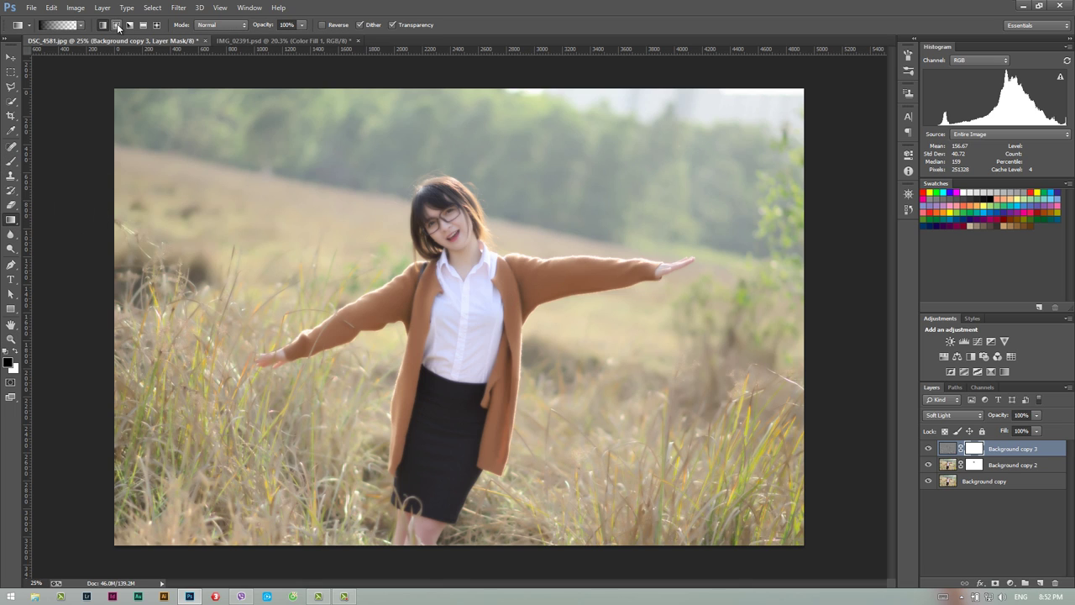
click(116, 25)
right_click(22, 225)
click(20, 220)
Draw a radial mask gradient from the girl's face outward and compare the softening on and off.
mouse_move(463, 237)
mouse_down()
mouse_move(650, 372)
mouse_move(642, 370)
mouse_up()
drag(462, 241, 672, 396)
click(928, 448)
click(929, 449)
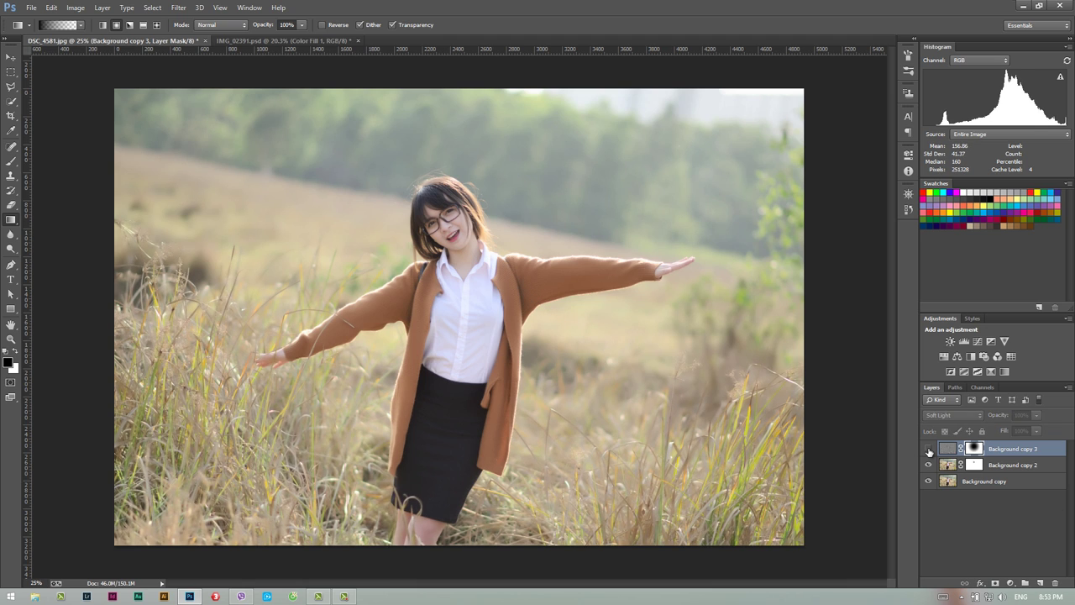
click(928, 449)
key(z)
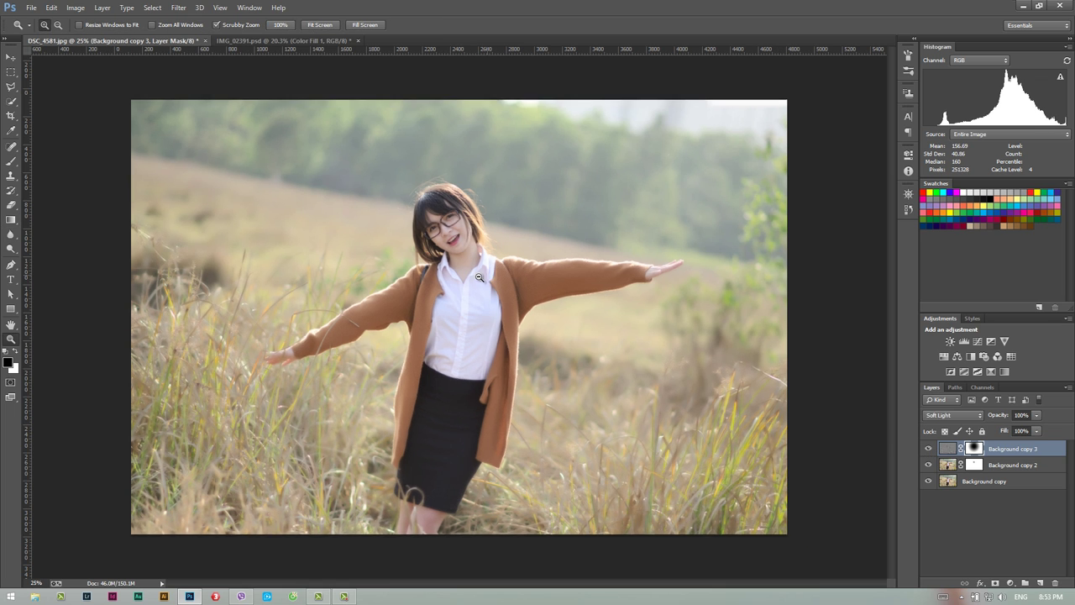
drag(487, 276, 468, 273)
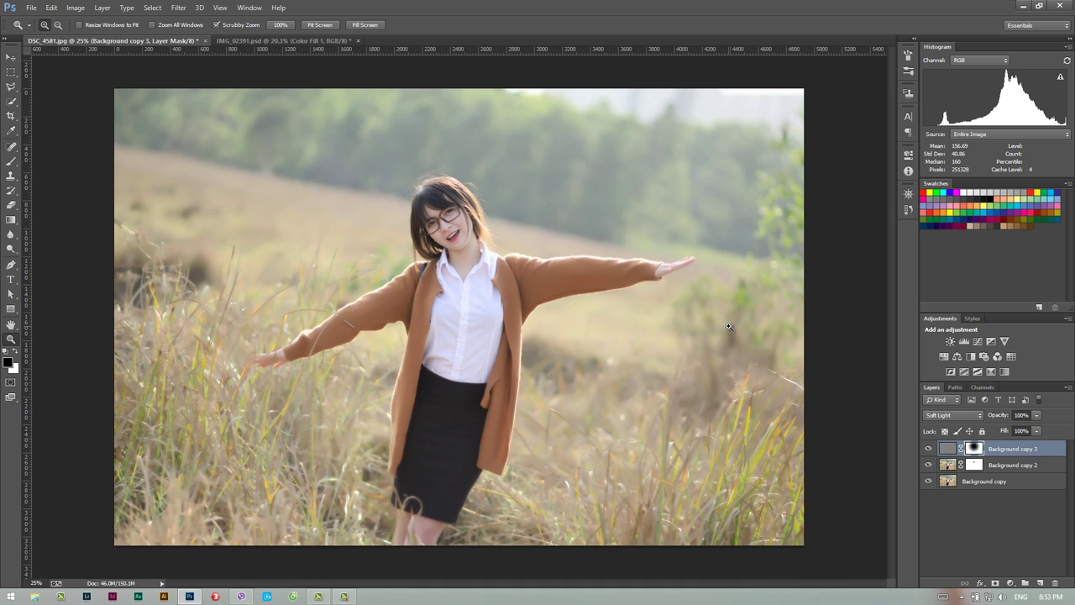
Add a Solid Color fill layer in light blue #84c9e9.
click(1010, 583)
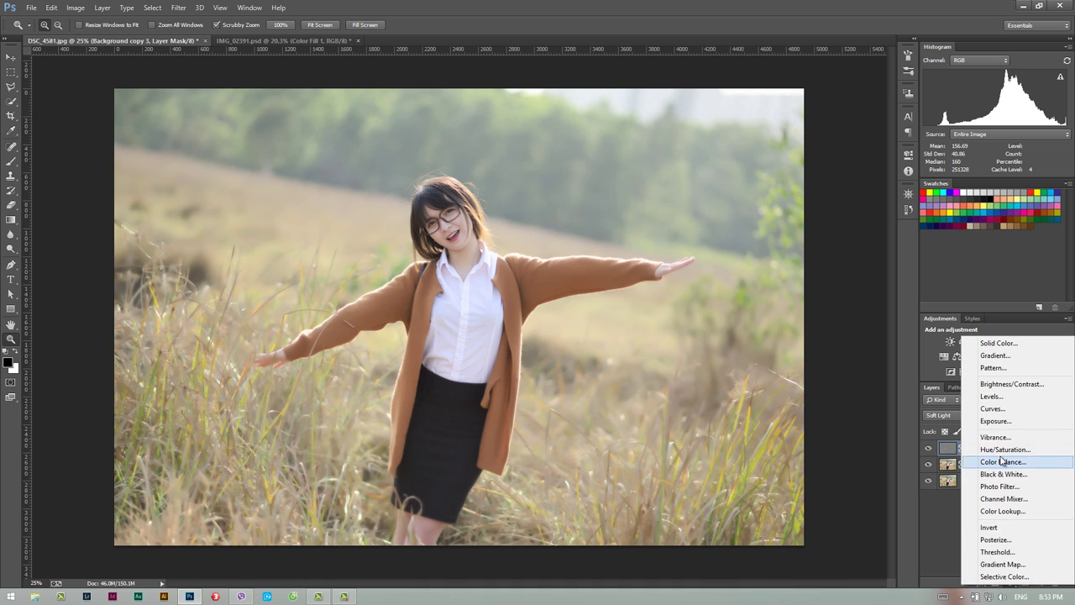
click(998, 343)
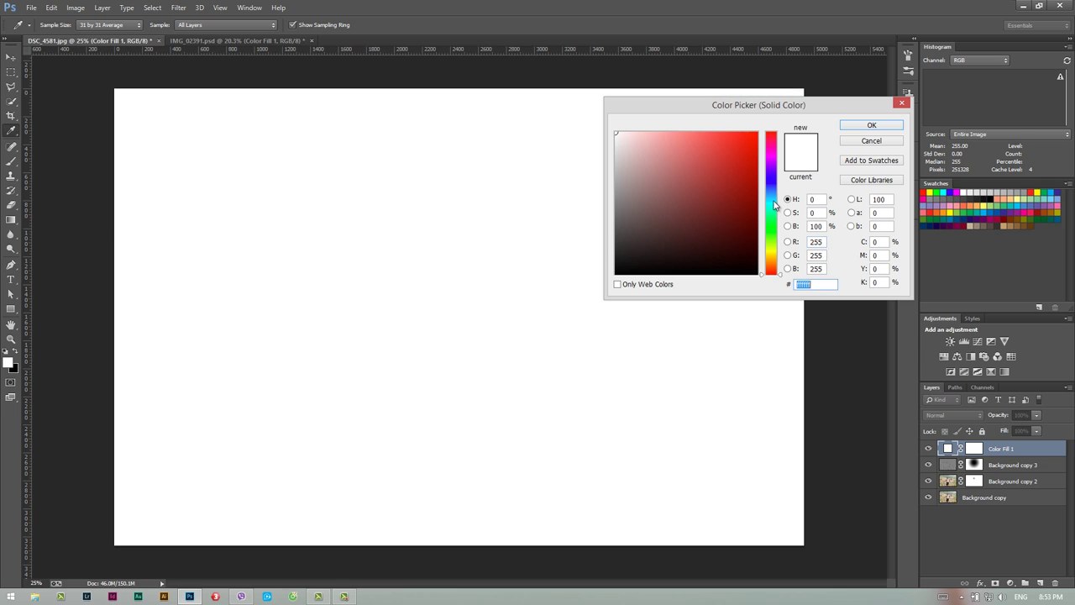
drag(773, 202, 772, 196)
drag(698, 160, 676, 144)
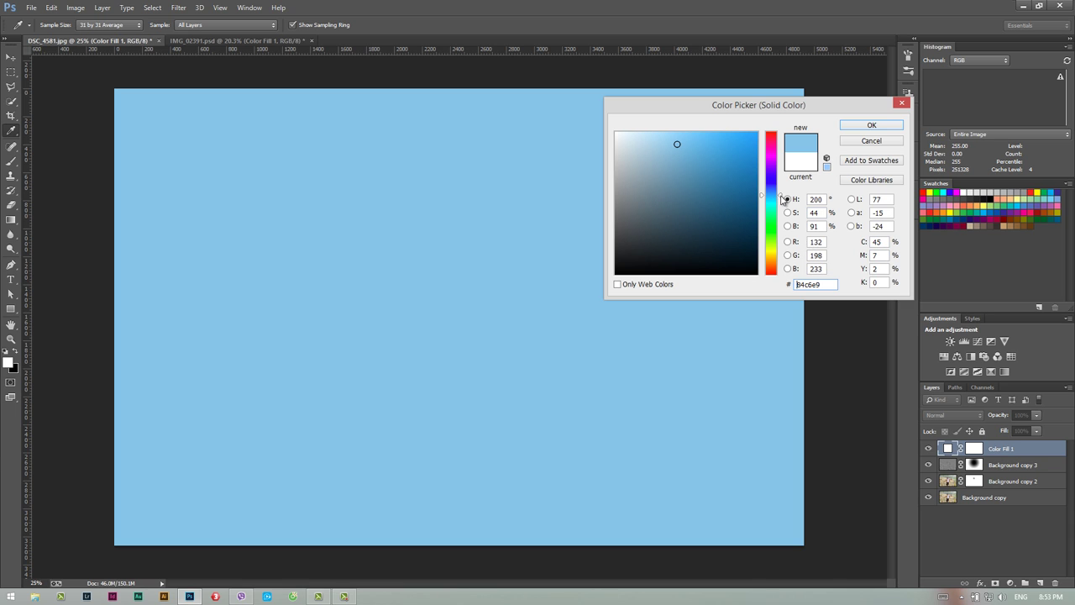
text(84c9e9)
drag(775, 202, 781, 194)
click(865, 125)
Blend Color Fill 1 in Soft Light and lower its opacity to about 20%.
click(957, 415)
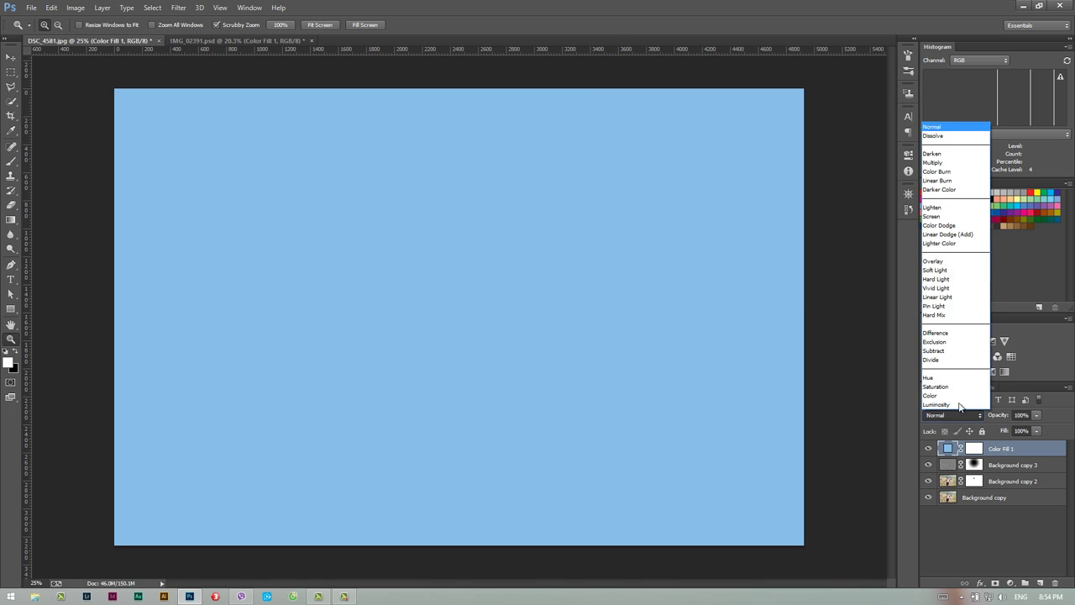
click(939, 270)
drag(995, 416, 968, 427)
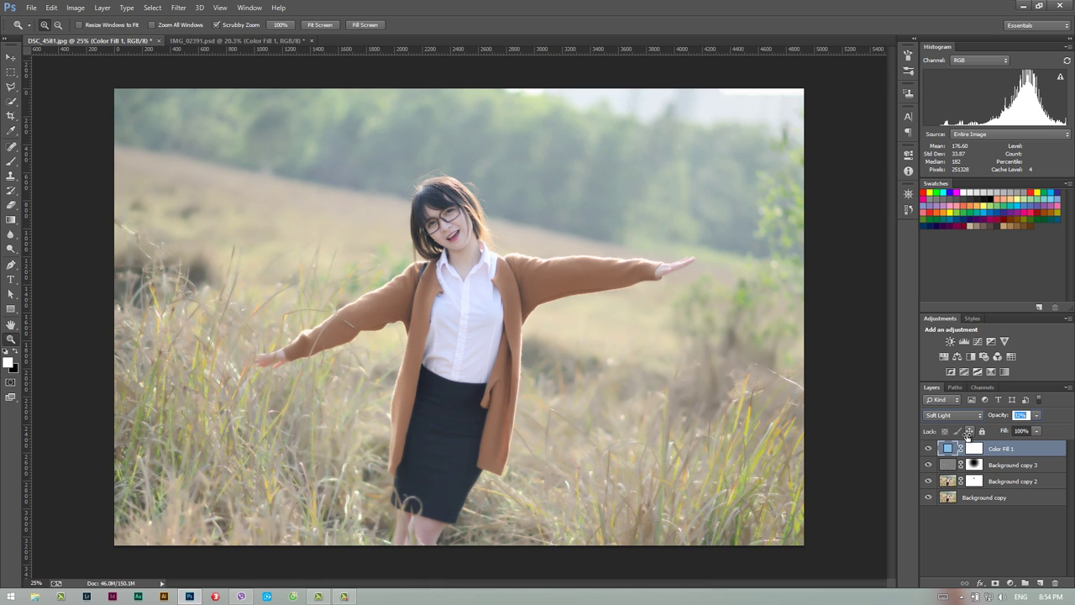
drag(967, 434, 964, 436)
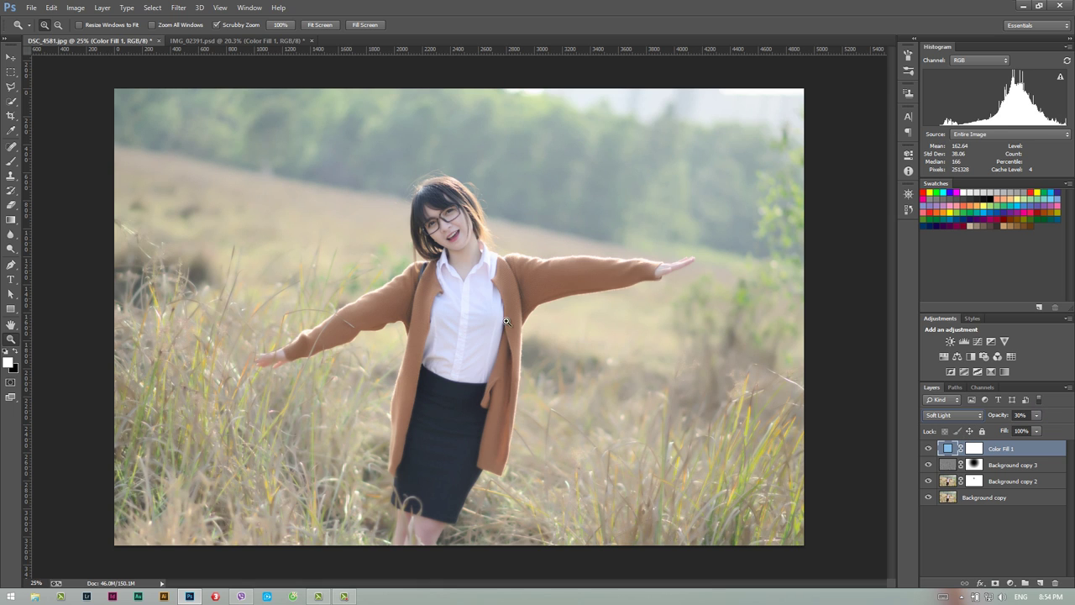
click(928, 448)
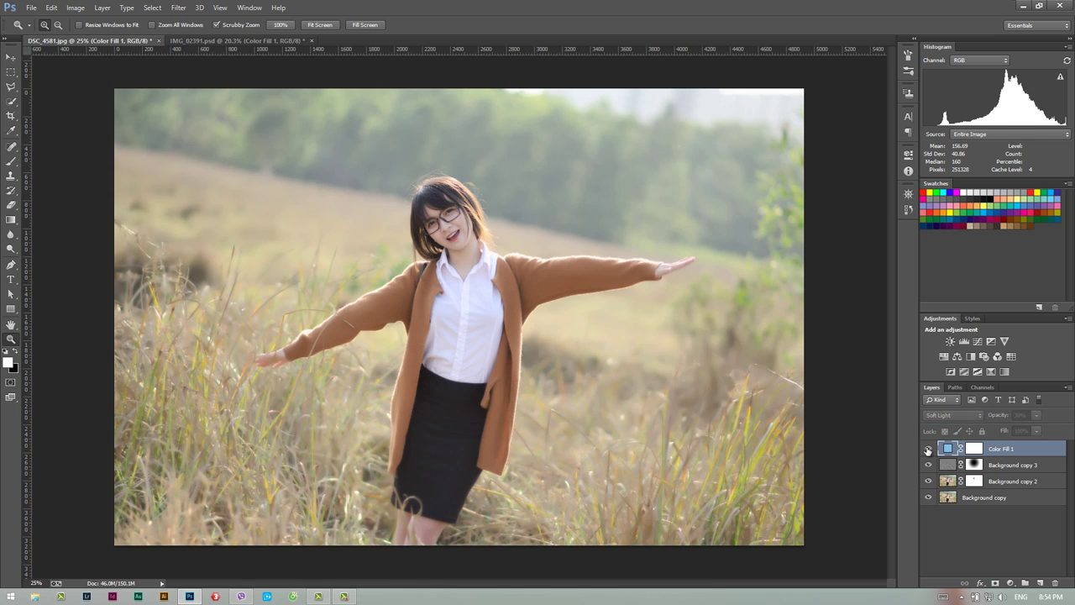
drag(1000, 417, 989, 418)
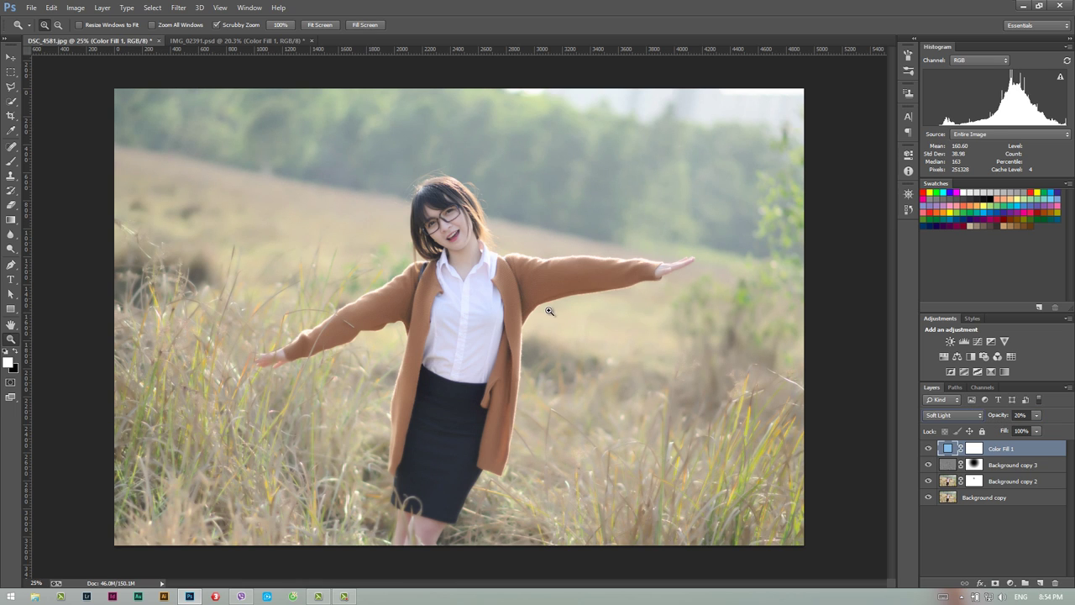
Add a Color Balance adjustment layer and push its highlights slightly toward blue.
click(1011, 583)
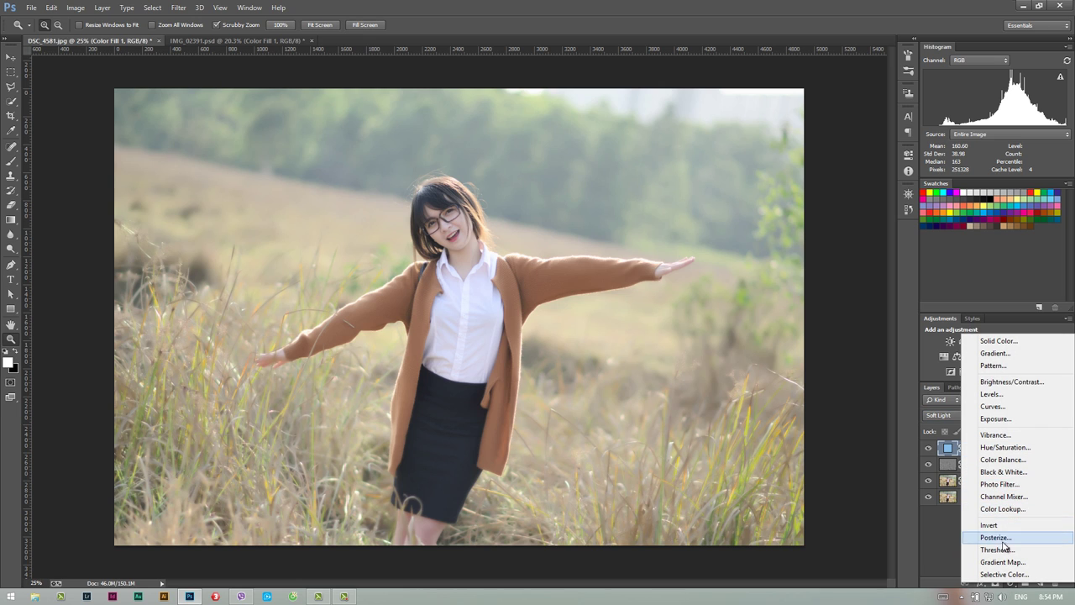
click(1008, 459)
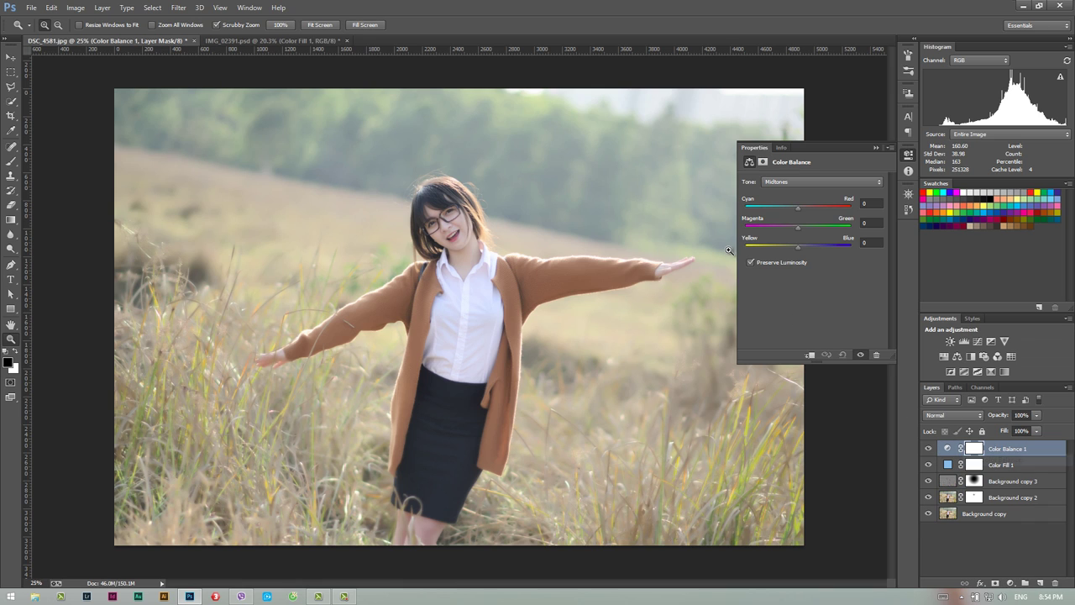
click(804, 181)
click(801, 207)
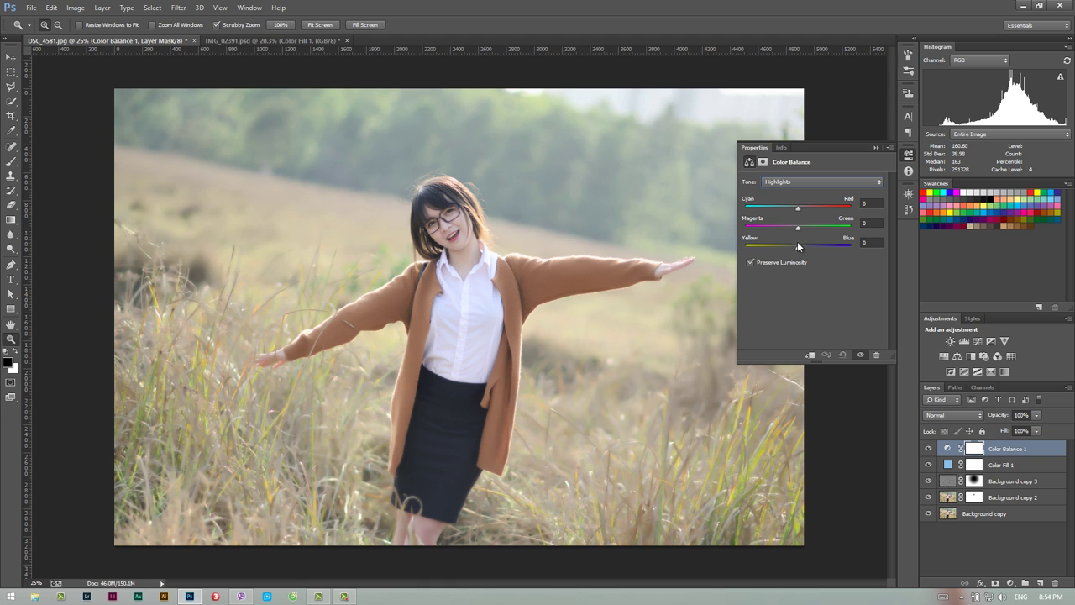
drag(798, 246, 801, 250)
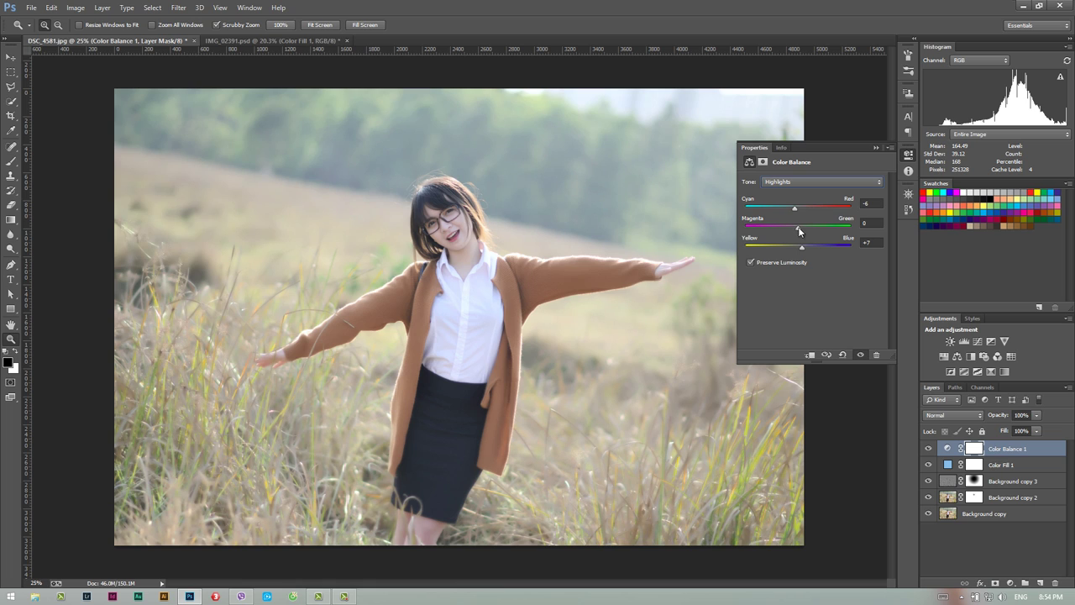
Nudge the shadows toward blue and set the midtones to +6 red and +7 blue.
click(795, 180)
click(796, 182)
click(797, 246)
click(796, 183)
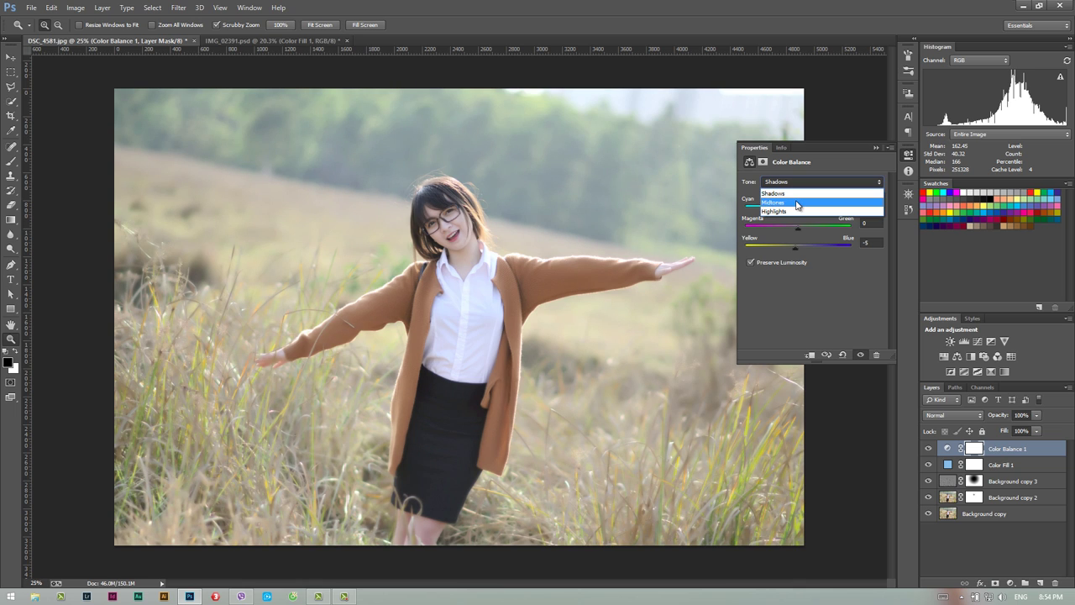
click(788, 209)
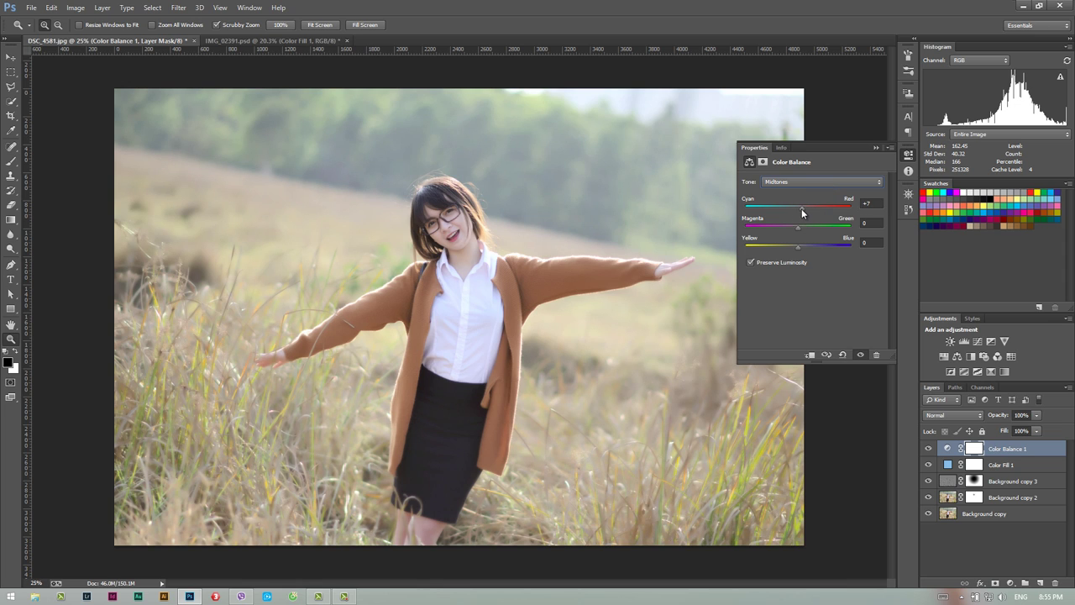
drag(798, 245, 803, 250)
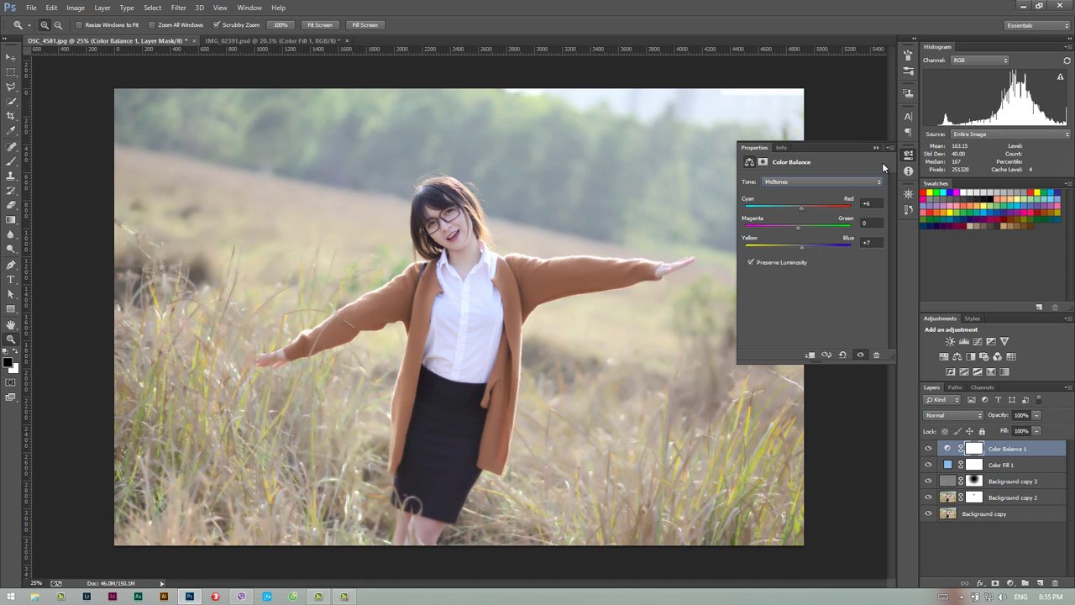
Set Color Balance 1 to Color blend mode and compare the photo with it on and off.
click(876, 148)
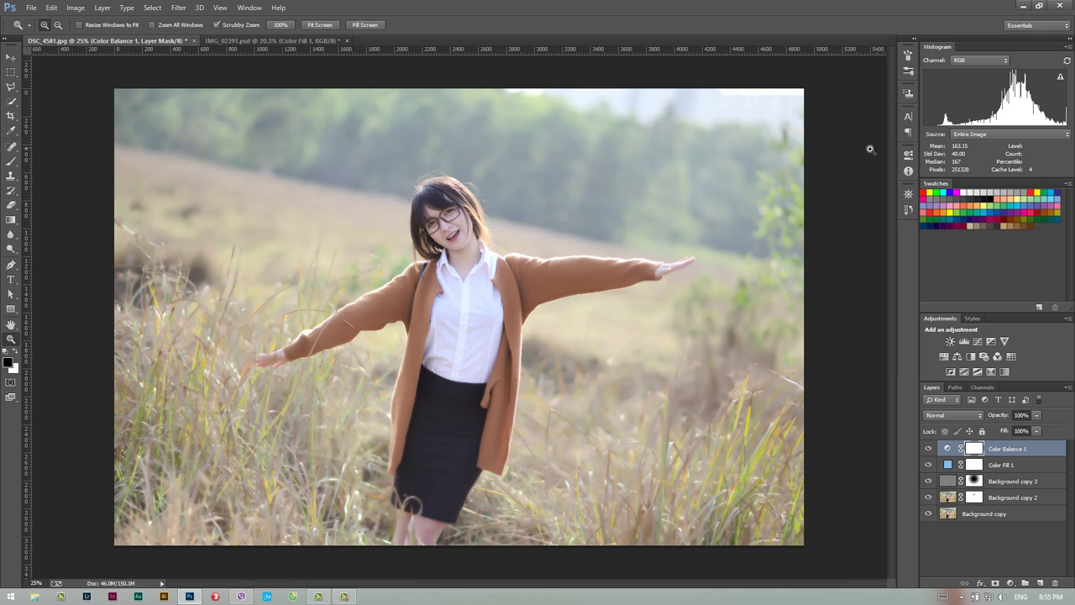
click(929, 448)
click(953, 415)
click(941, 395)
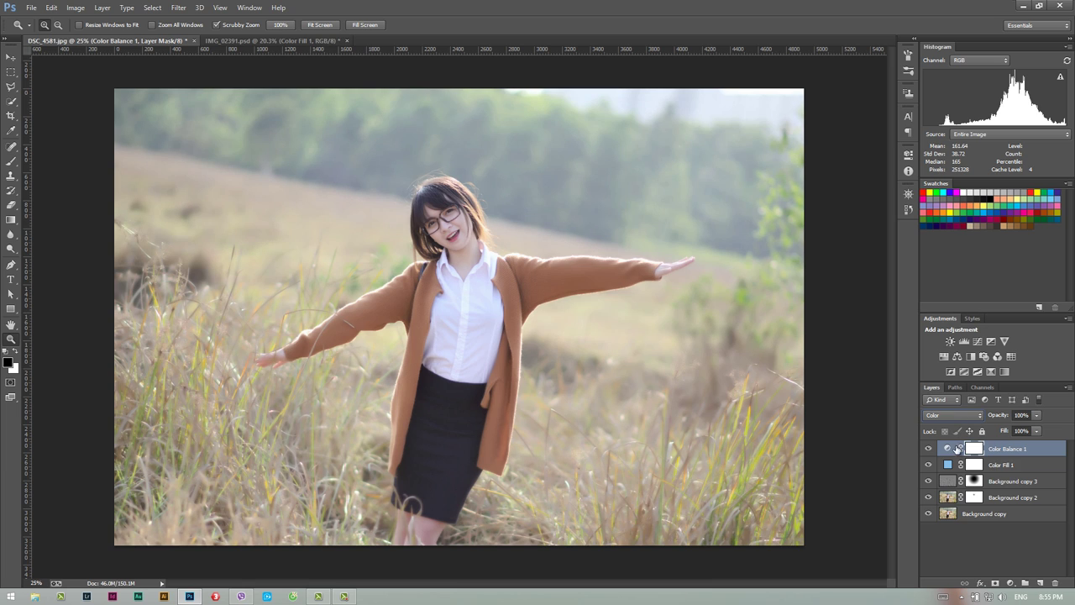
click(928, 448)
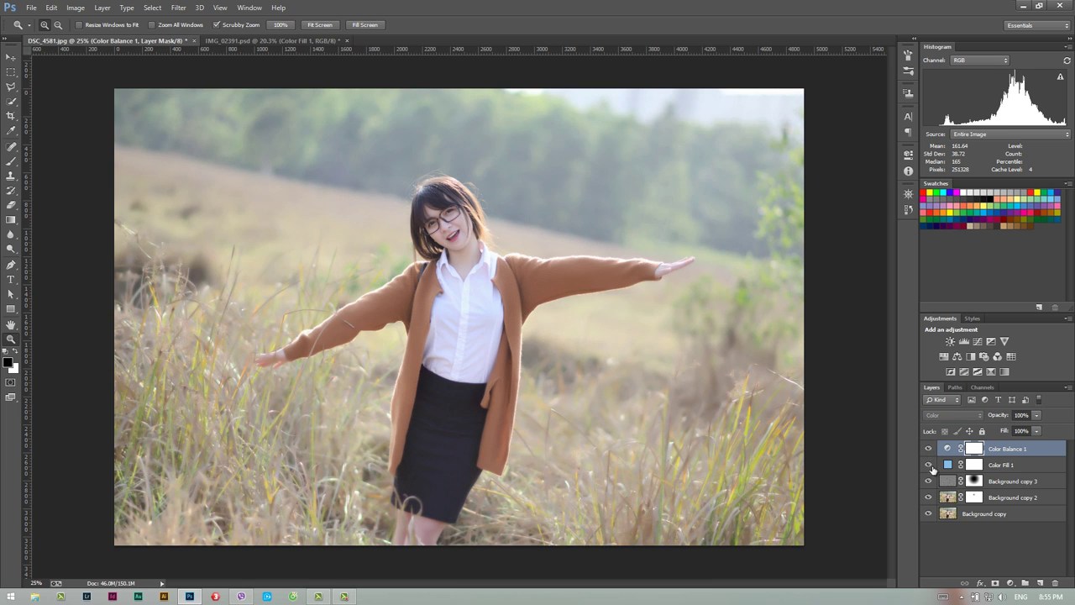
click(1012, 467)
click(1026, 485)
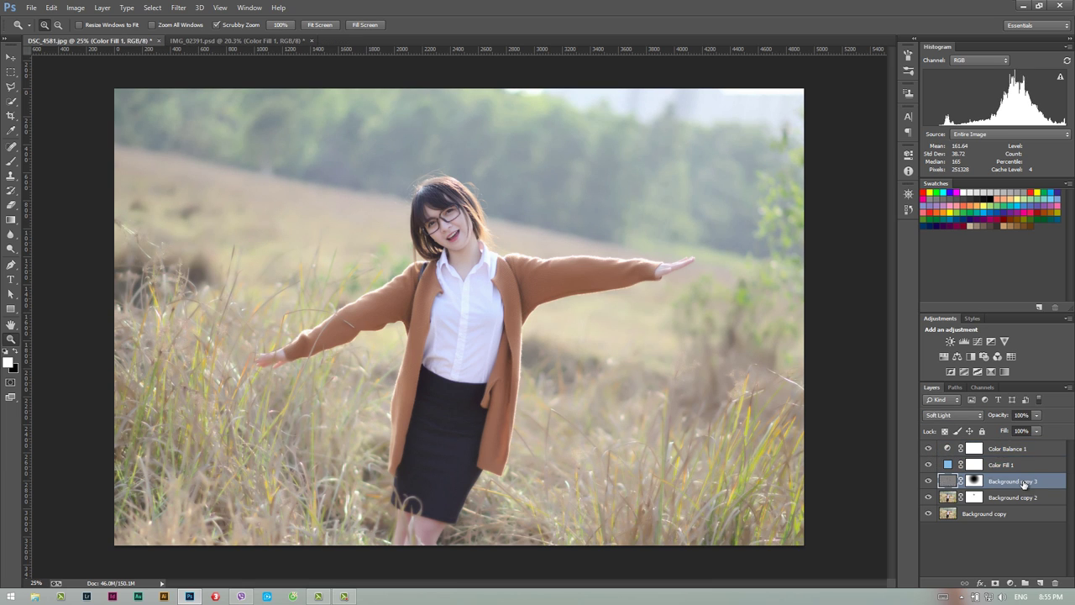
click(988, 449)
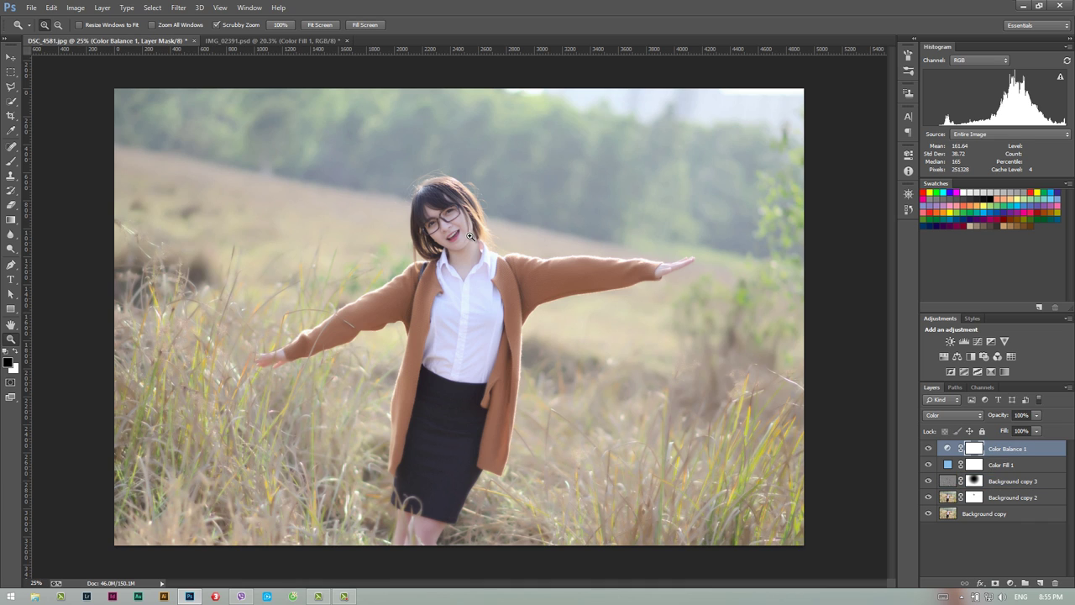
Add a Hue/Saturation layer shifting the Yellows hue +9 and saturation +12.
click(1009, 582)
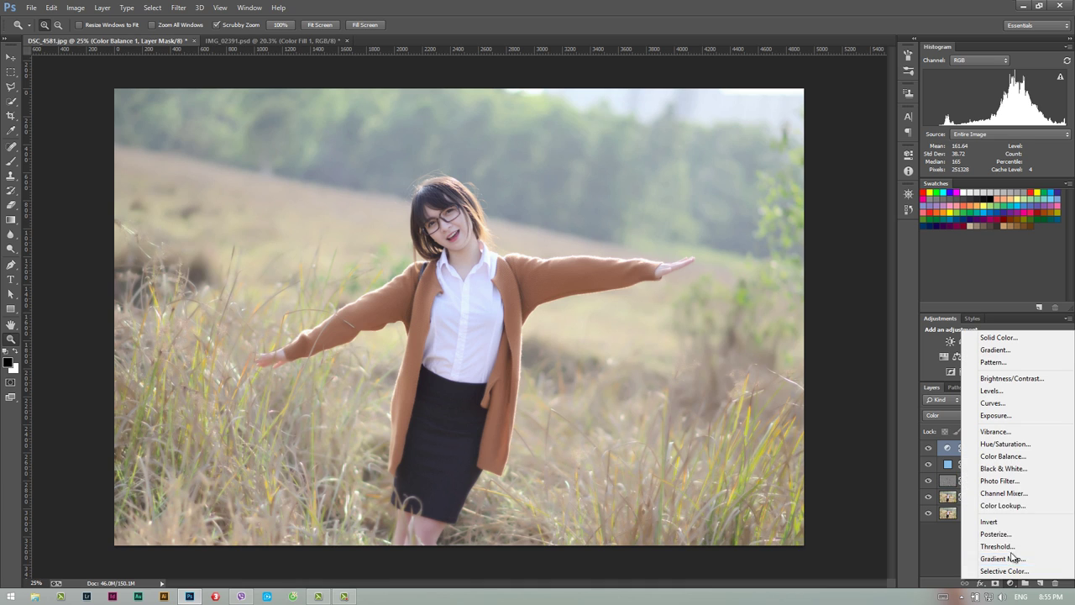
click(1007, 452)
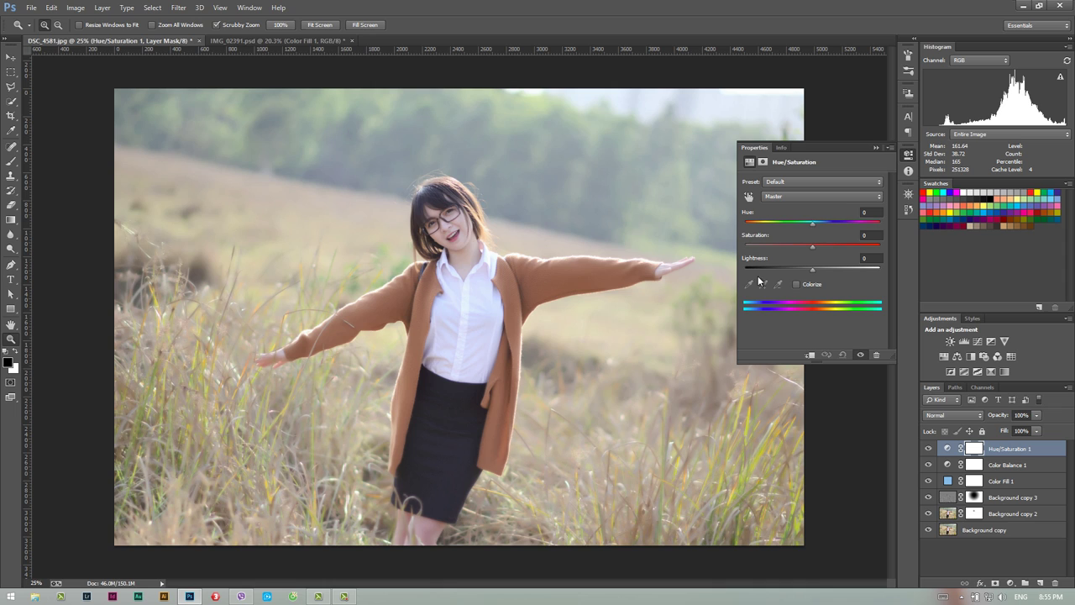
click(806, 196)
click(806, 227)
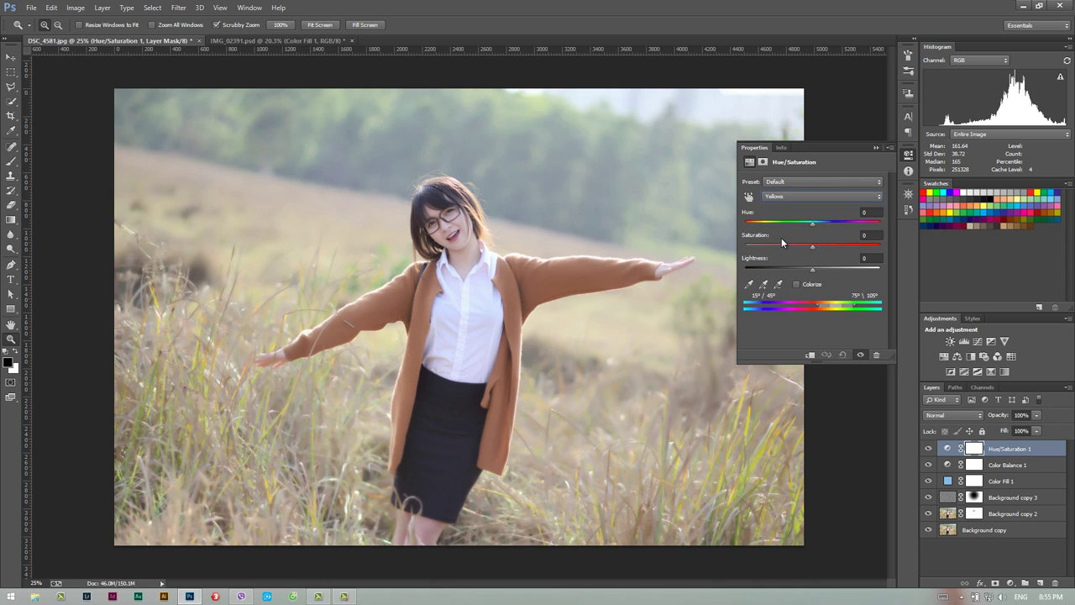
drag(845, 304, 851, 304)
click(813, 246)
drag(815, 246, 818, 225)
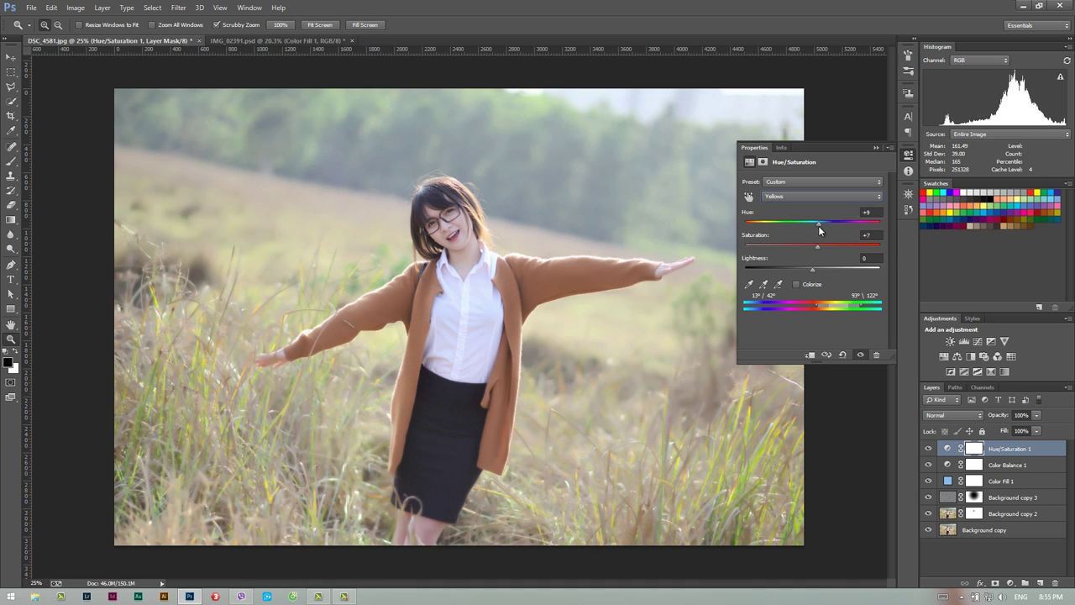
click(875, 148)
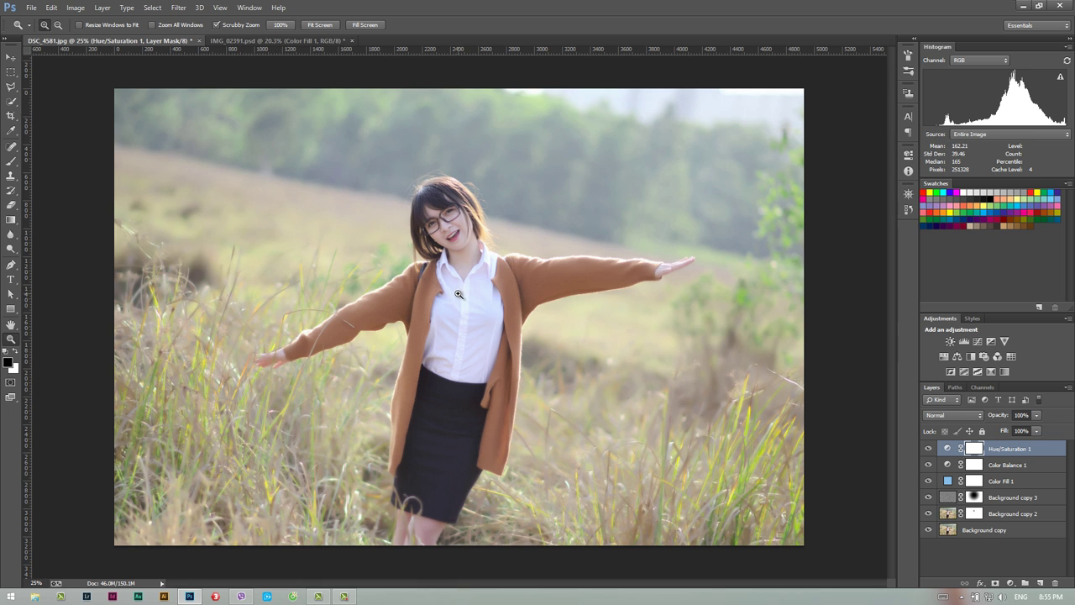
mouse_move(460, 294)
mouse_down()
mouse_move(443, 304)
mouse_move(470, 302)
mouse_up()
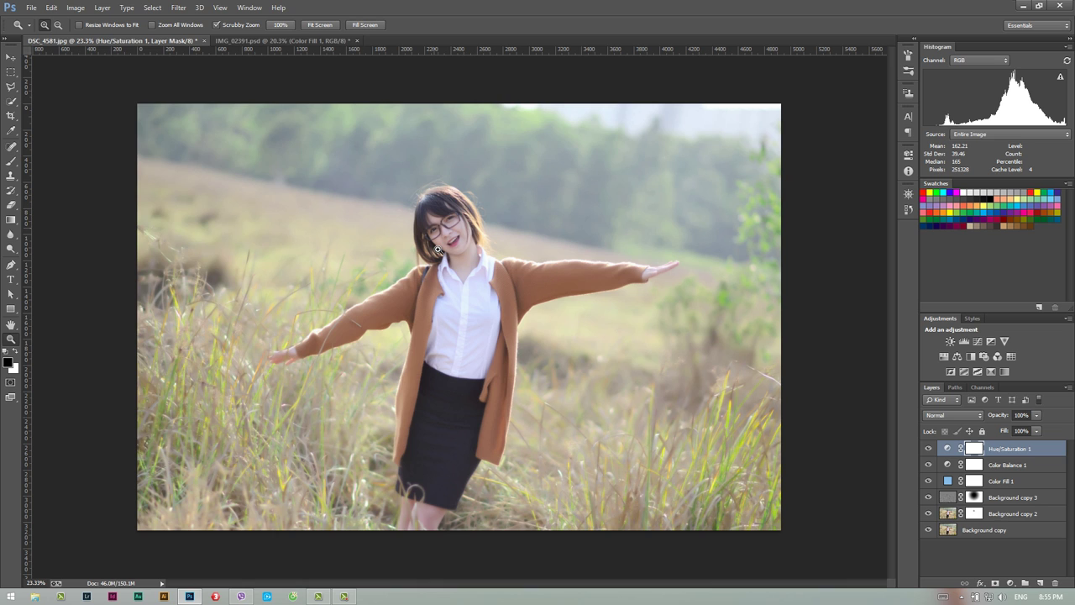
Add a Curves layer lifting midtones (input 162, output 182) in Luminosity blend mode.
click(1011, 582)
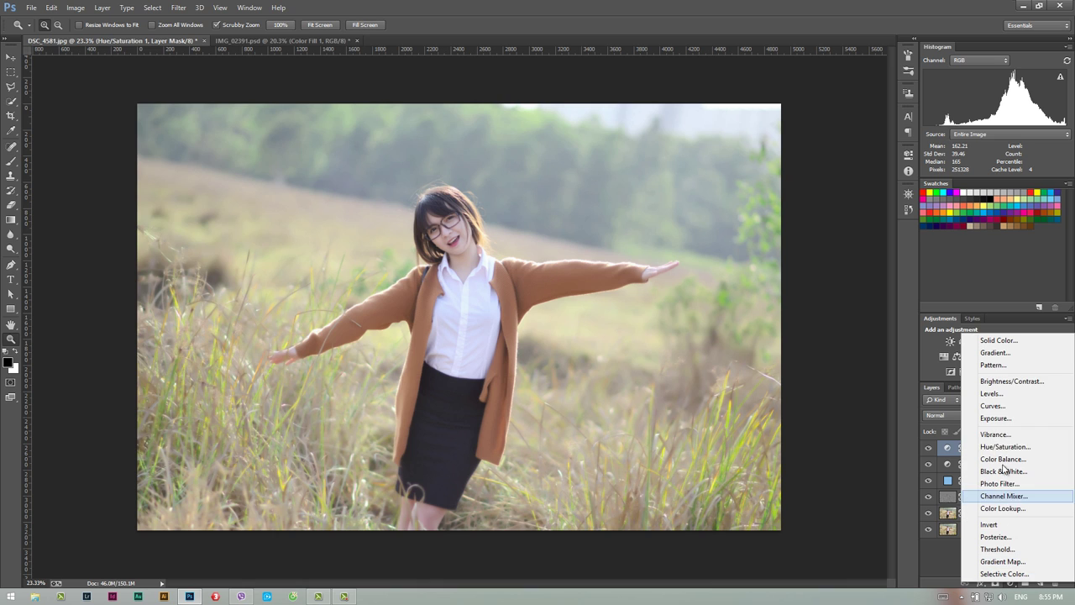
click(989, 407)
drag(838, 251, 836, 238)
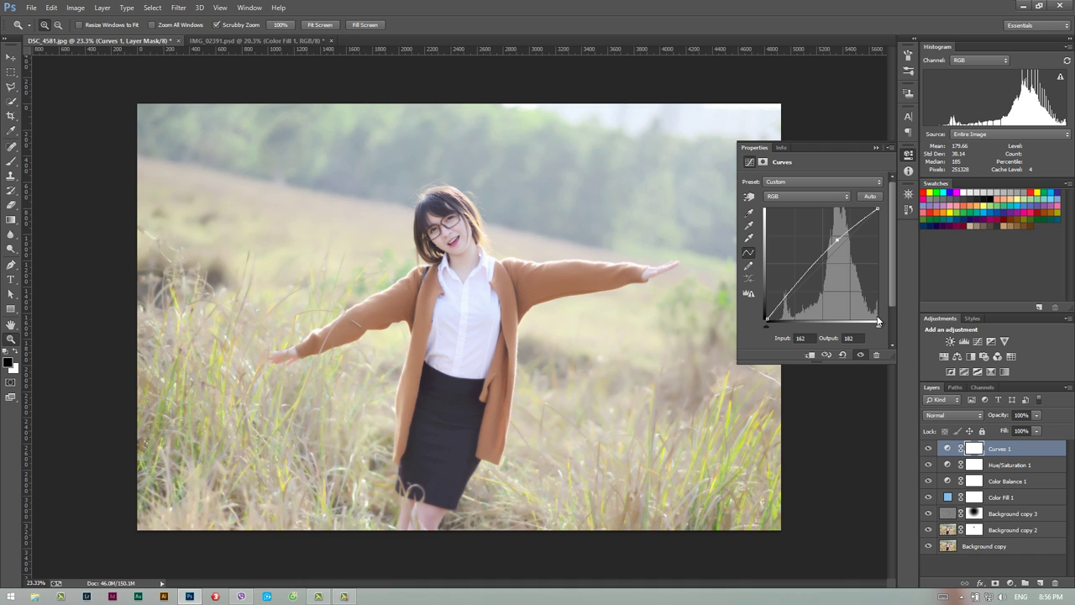
click(876, 147)
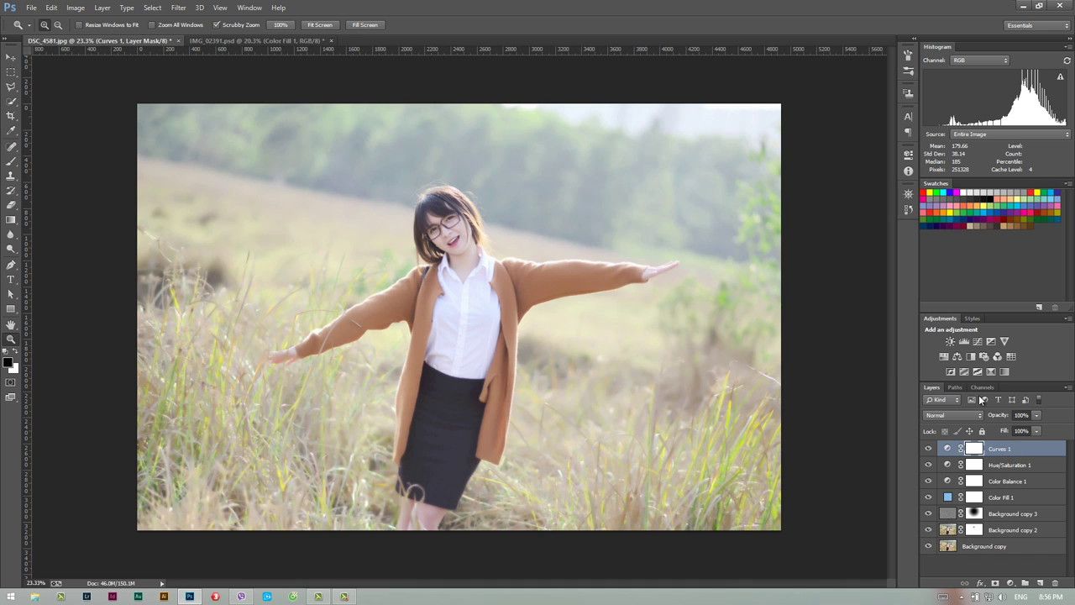
click(966, 415)
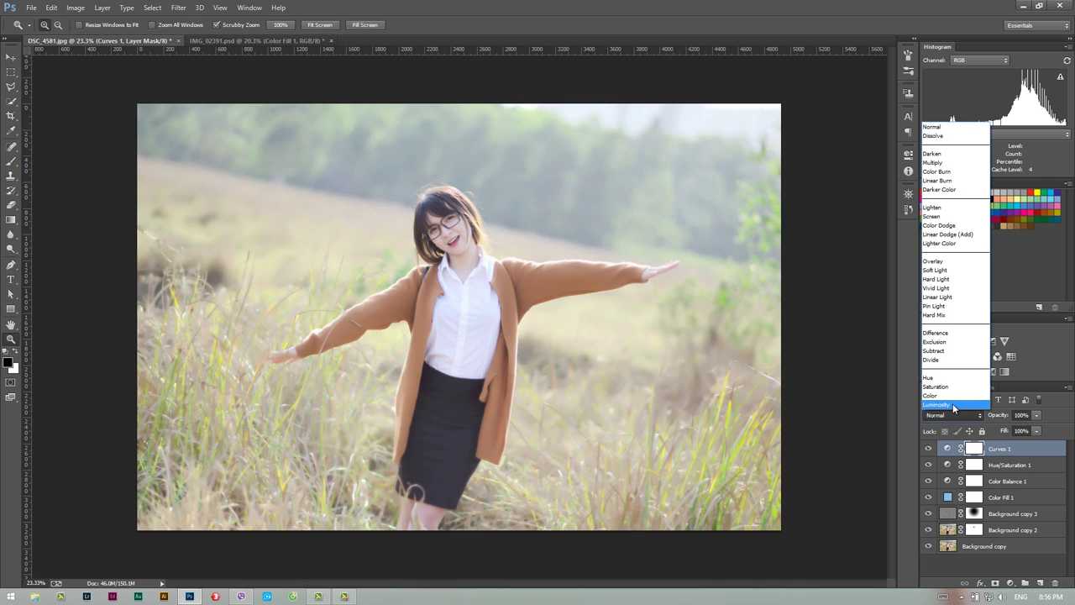
click(952, 403)
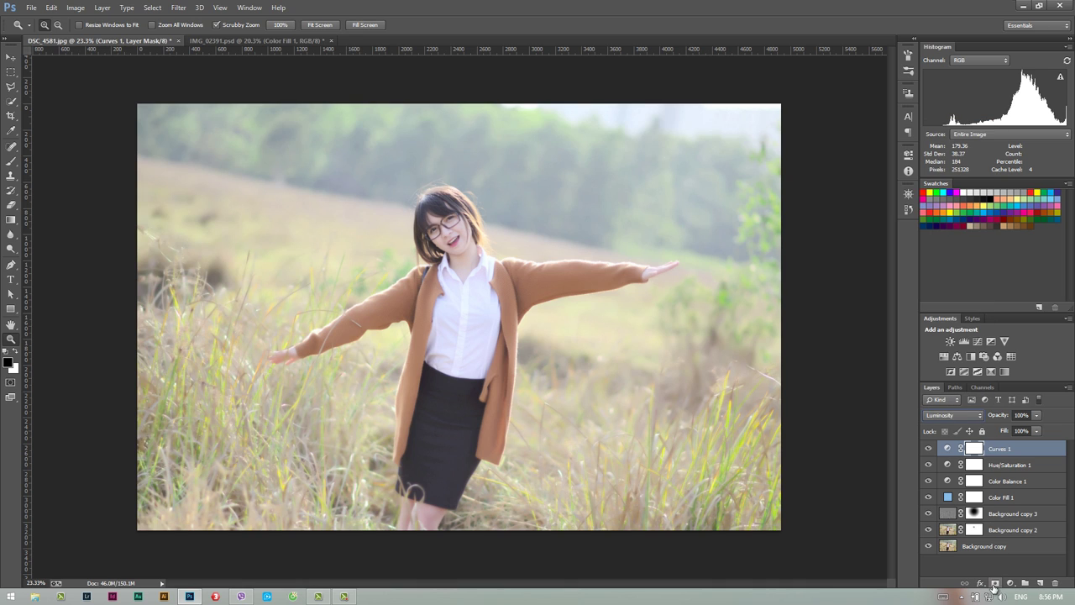
Make the Curves 1 mask black to hide the brightening.
click(12, 206)
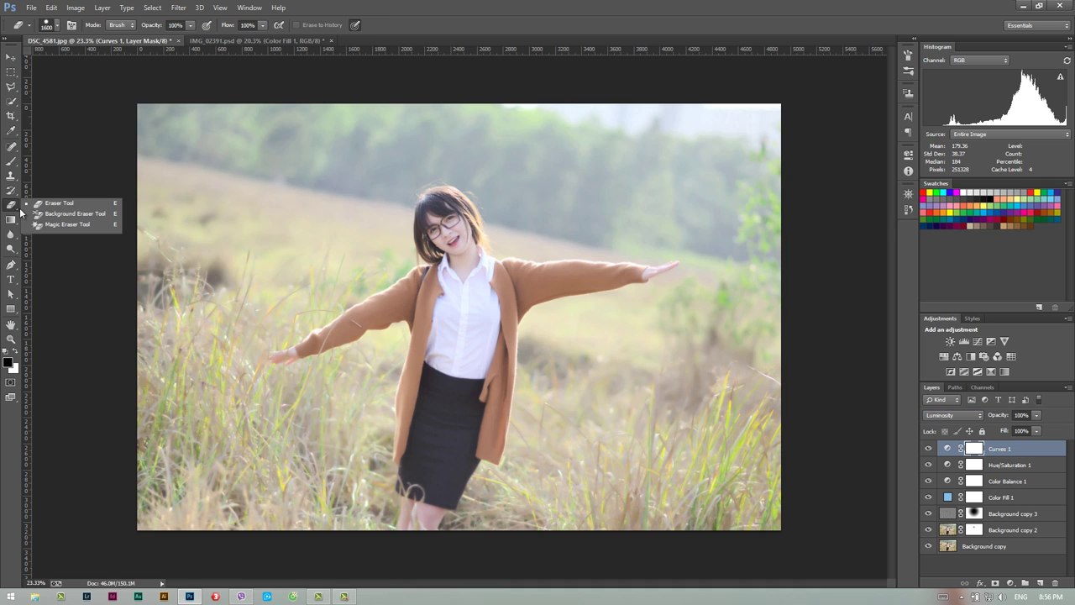
click(11, 219)
right_click(11, 218)
click(63, 227)
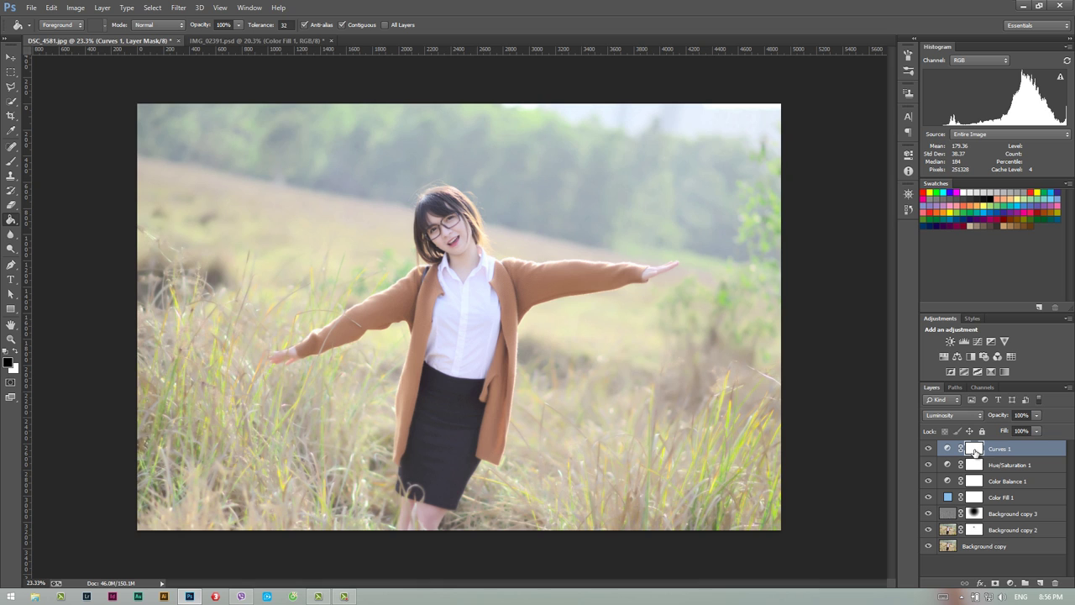
click(420, 289)
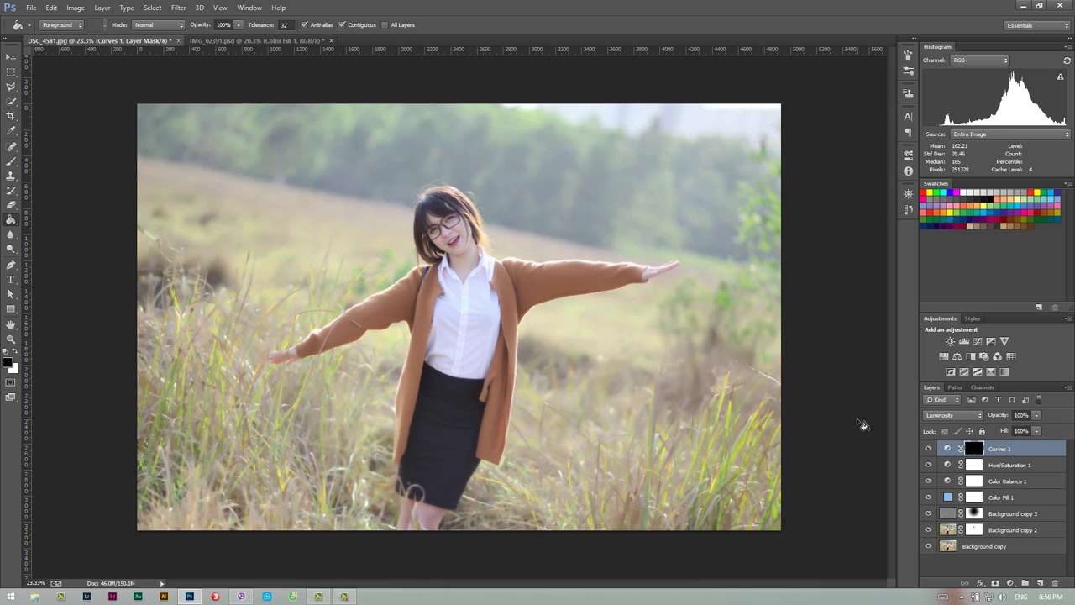
key(ctrl+z)
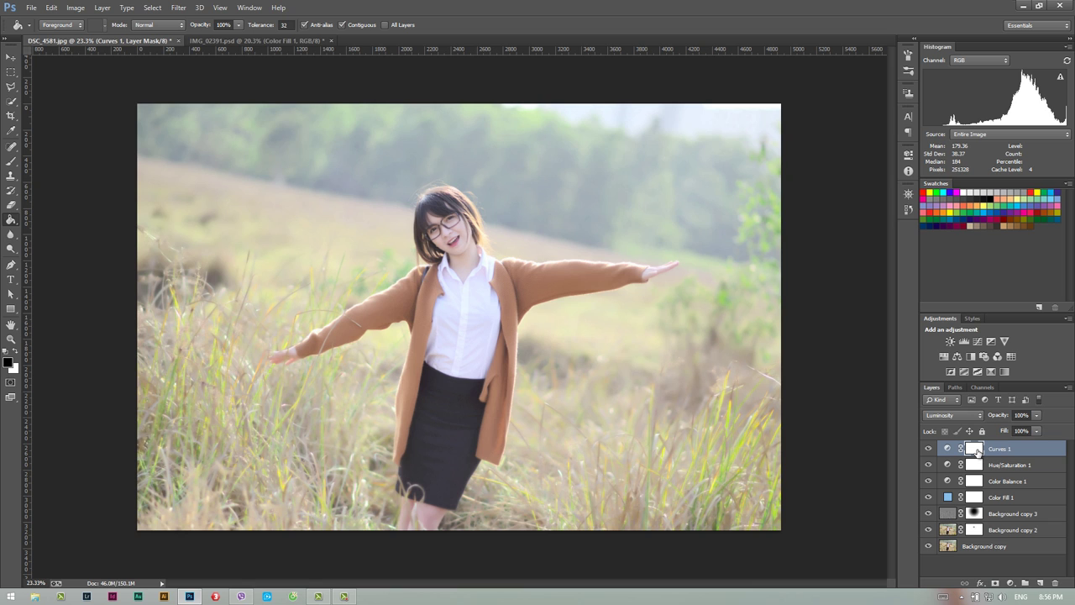
key(ctrl+i)
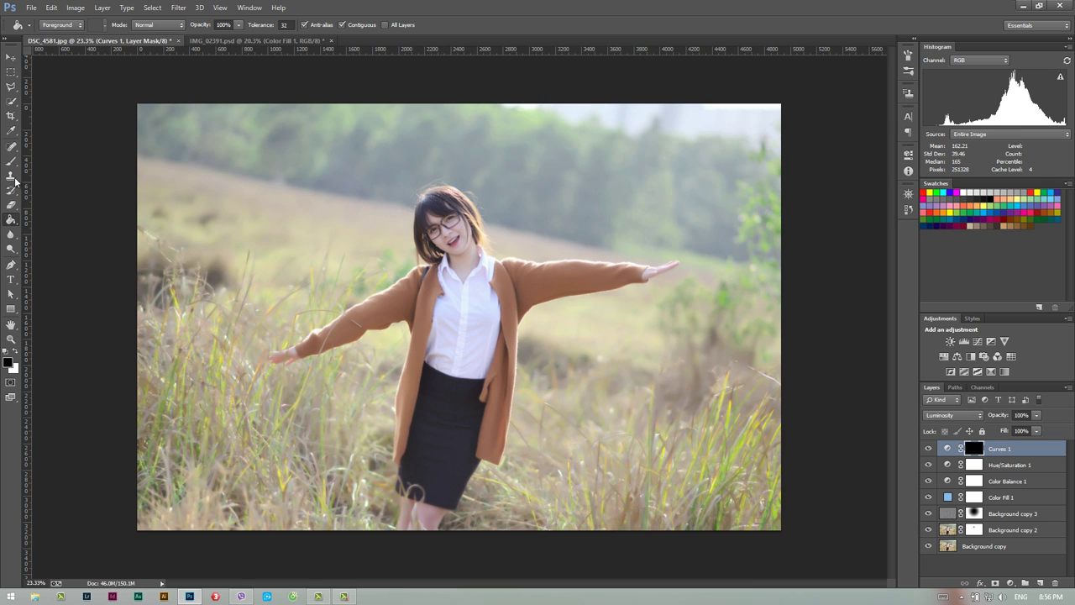
Paint a white-centred radial gradient over the girl into the Curves 1 mask.
right_click(11, 219)
click(42, 220)
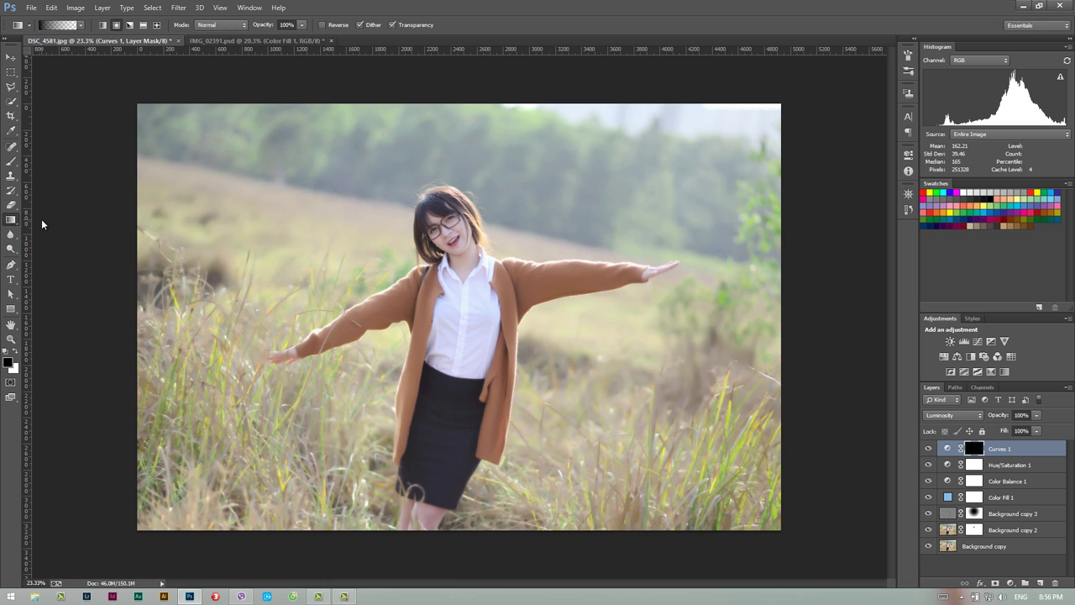
click(16, 352)
drag(471, 277, 618, 407)
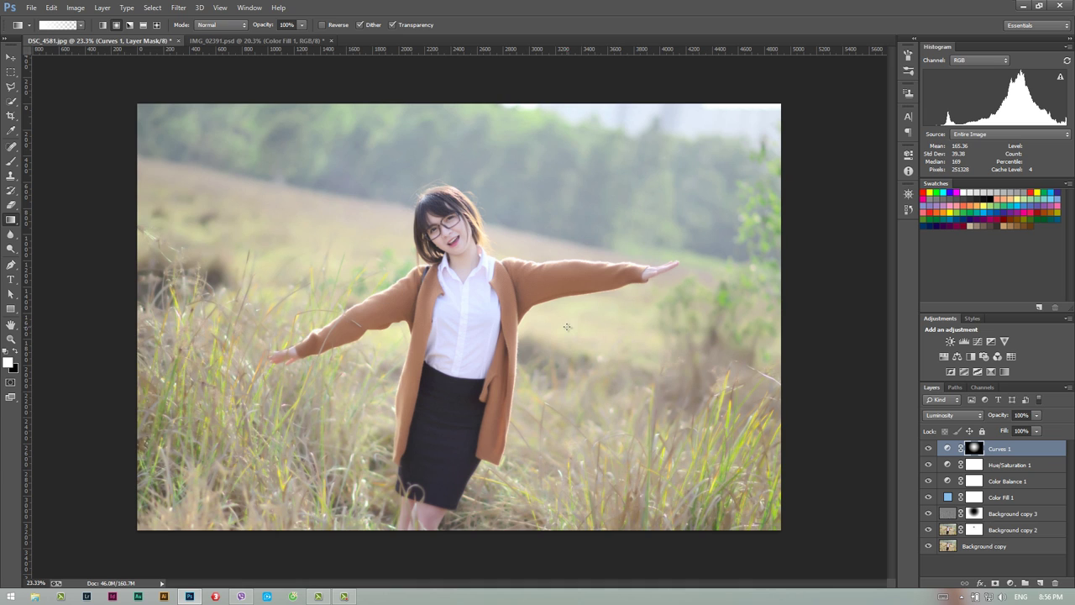
key(z)
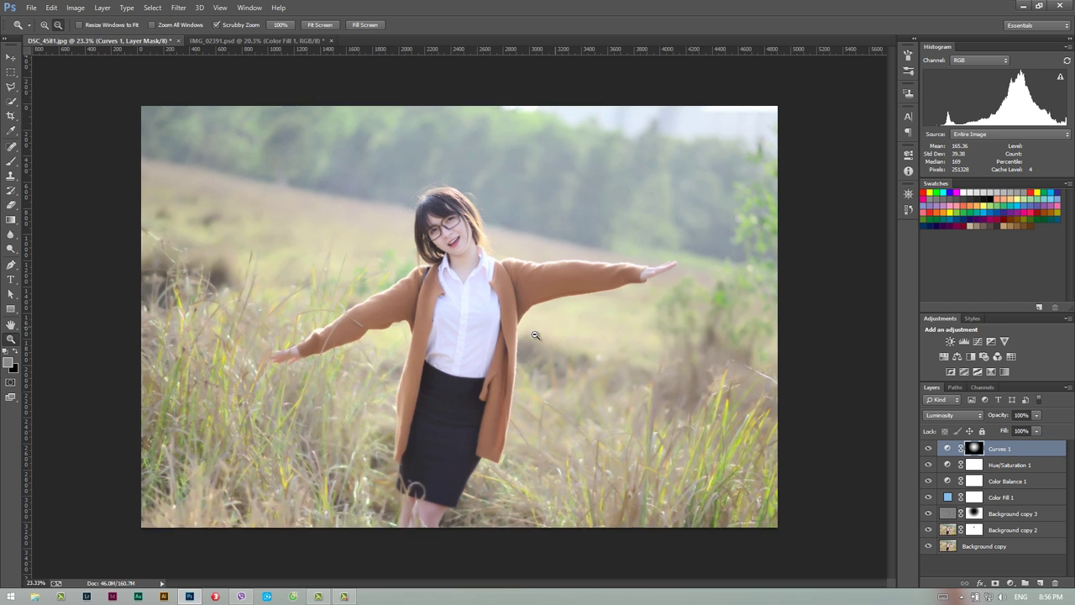
alt+click(812, 401)
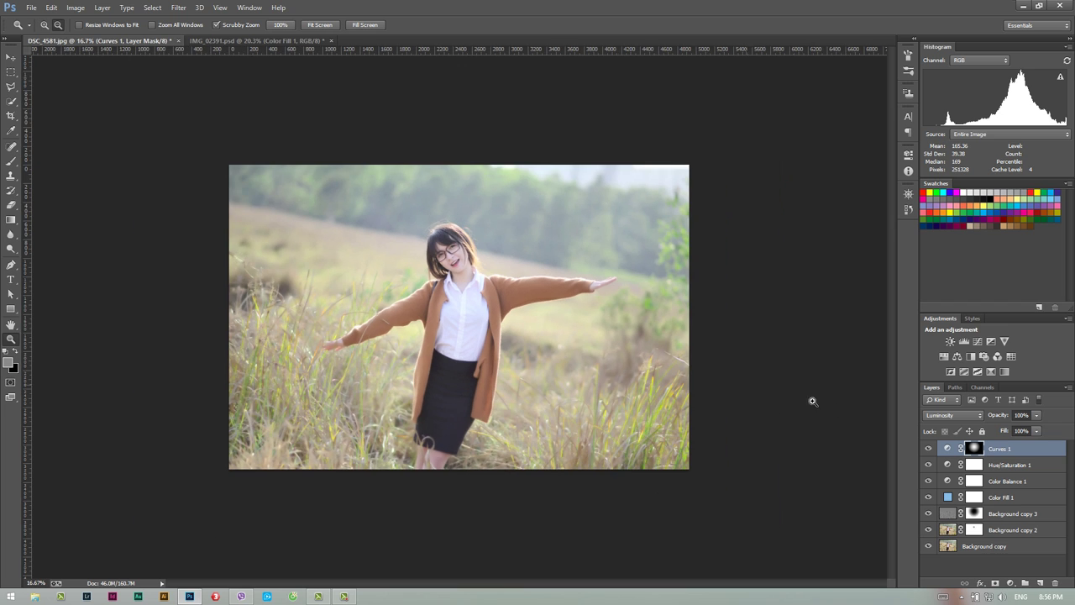
Add a Brightness/Contrast adjustment layer with contrast at 33 above Curves 1.
click(1011, 583)
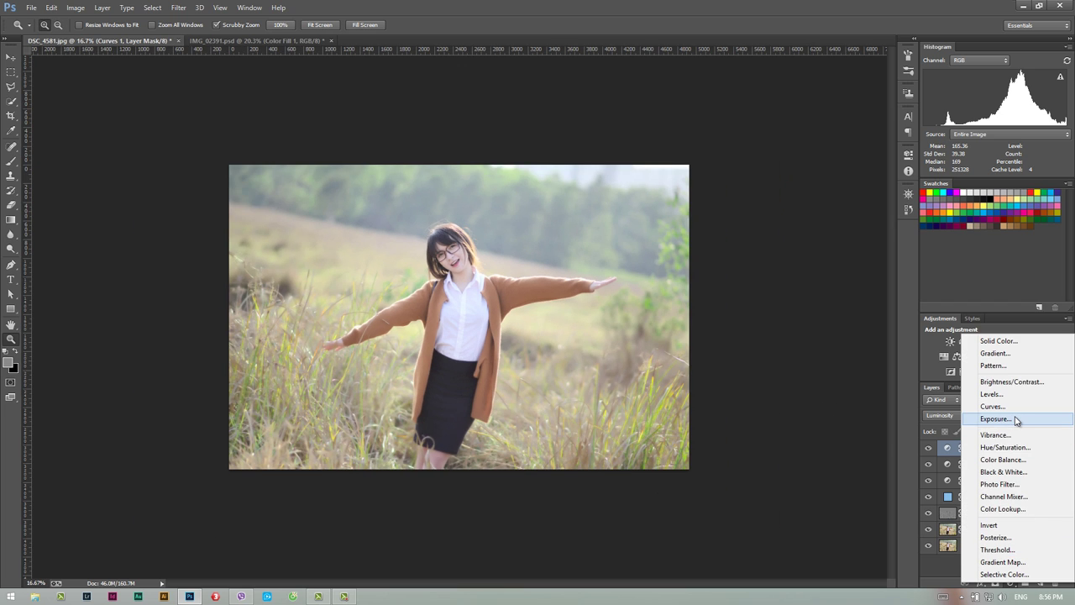
click(1012, 381)
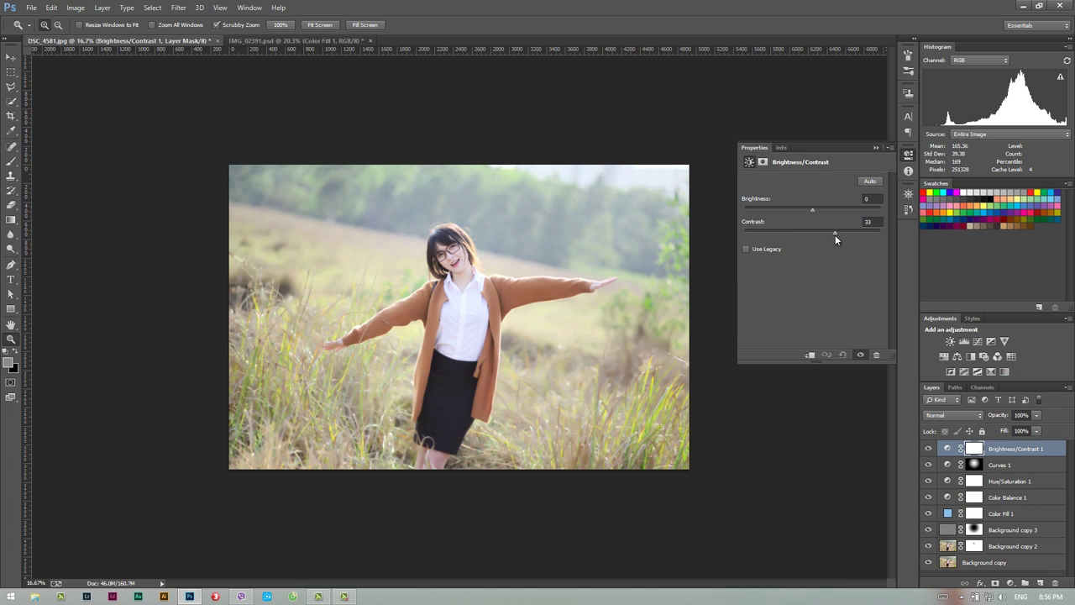
click(875, 147)
click(449, 292)
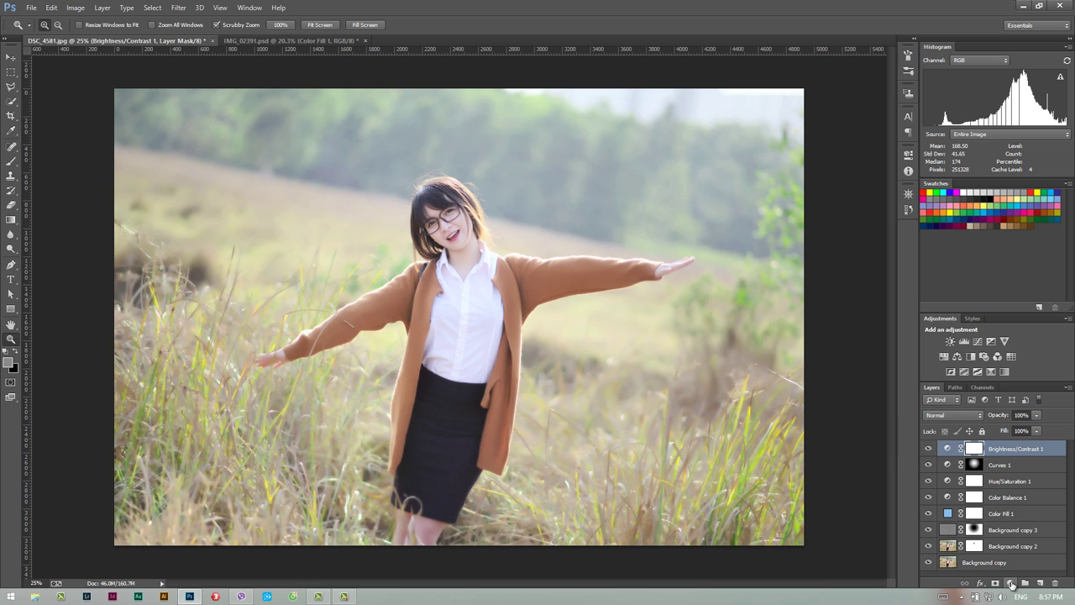
Add a Vibrance layer at +3, then bring up the IMG_02391.psd document.
click(1011, 584)
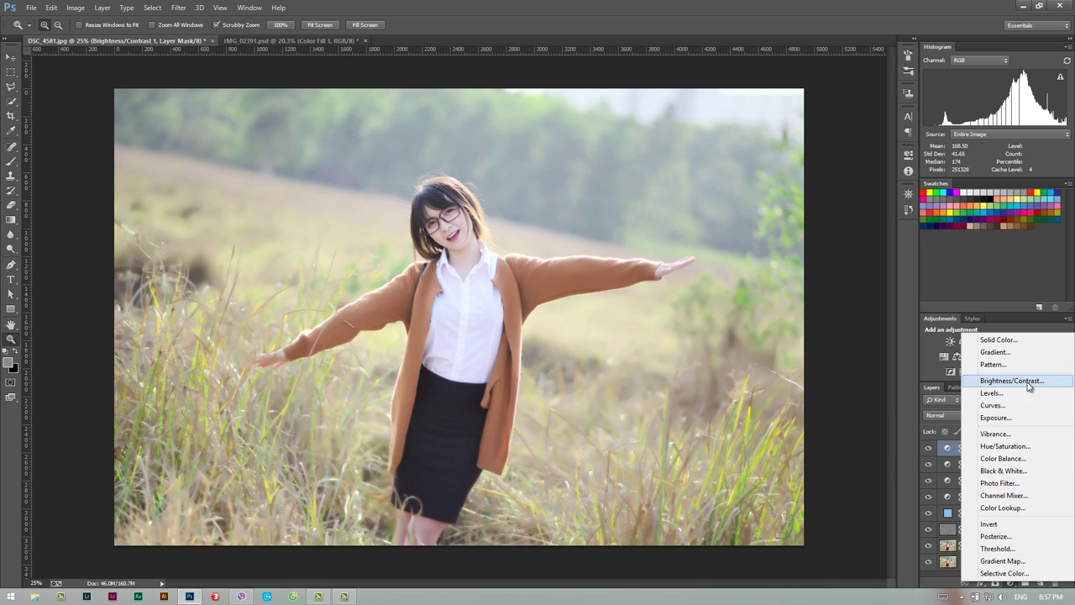
click(1008, 434)
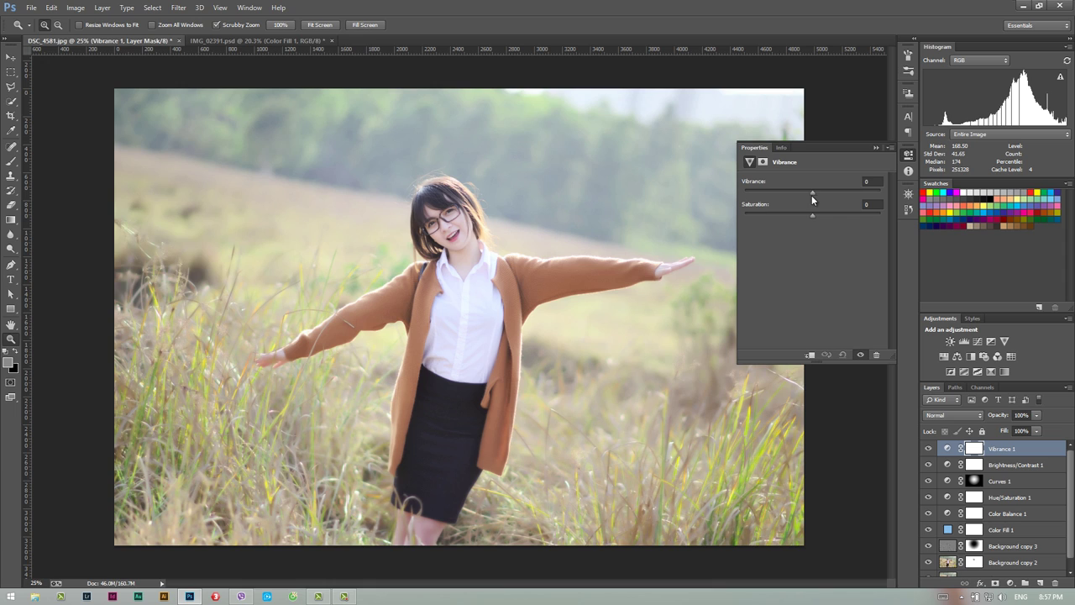
drag(812, 199, 815, 199)
click(875, 148)
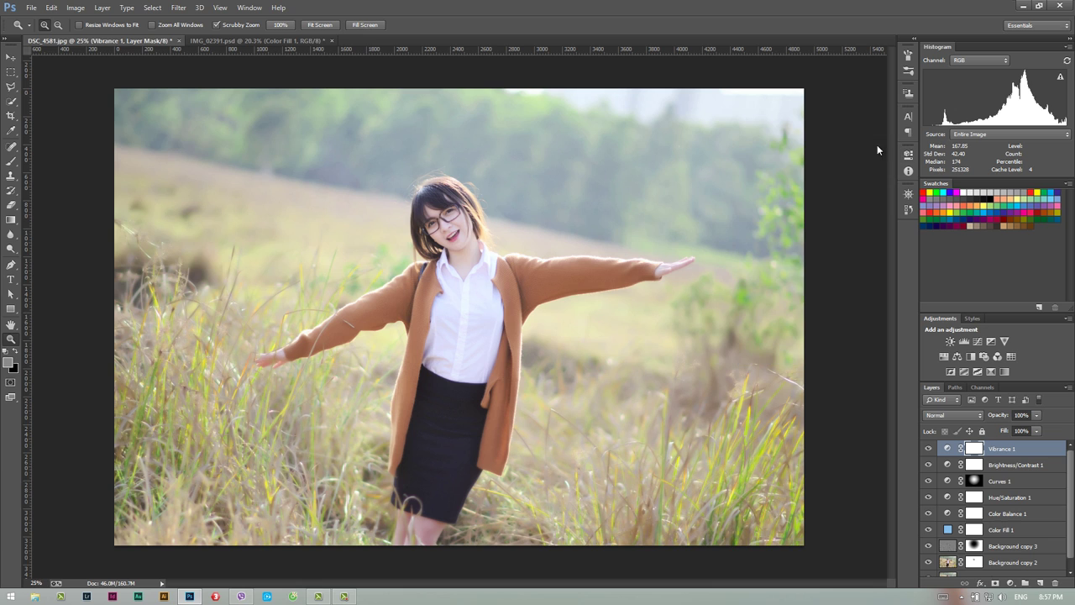
alt+click(443, 300)
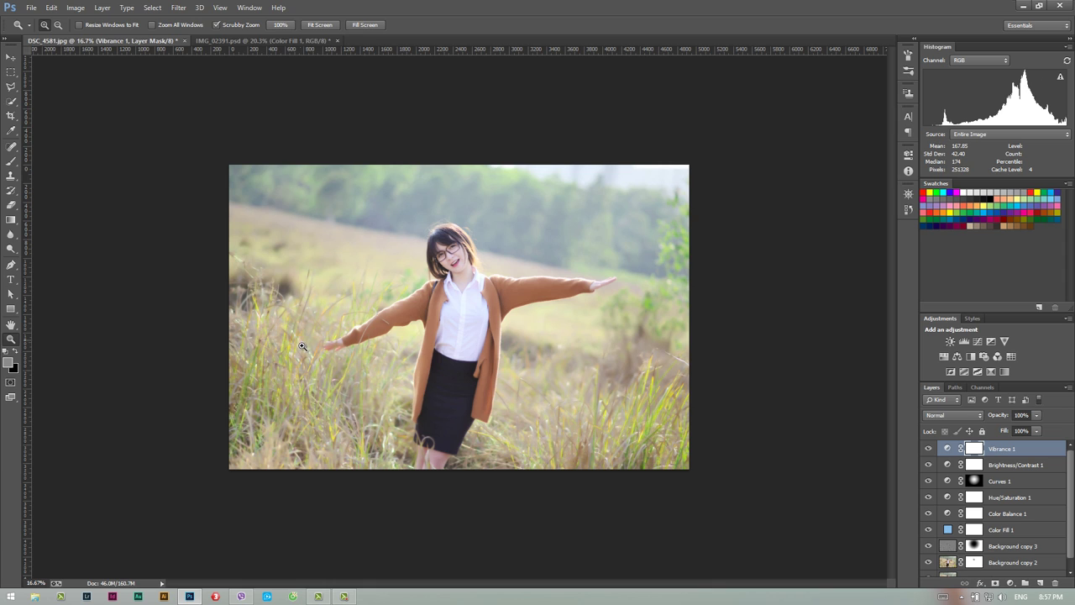
click(293, 40)
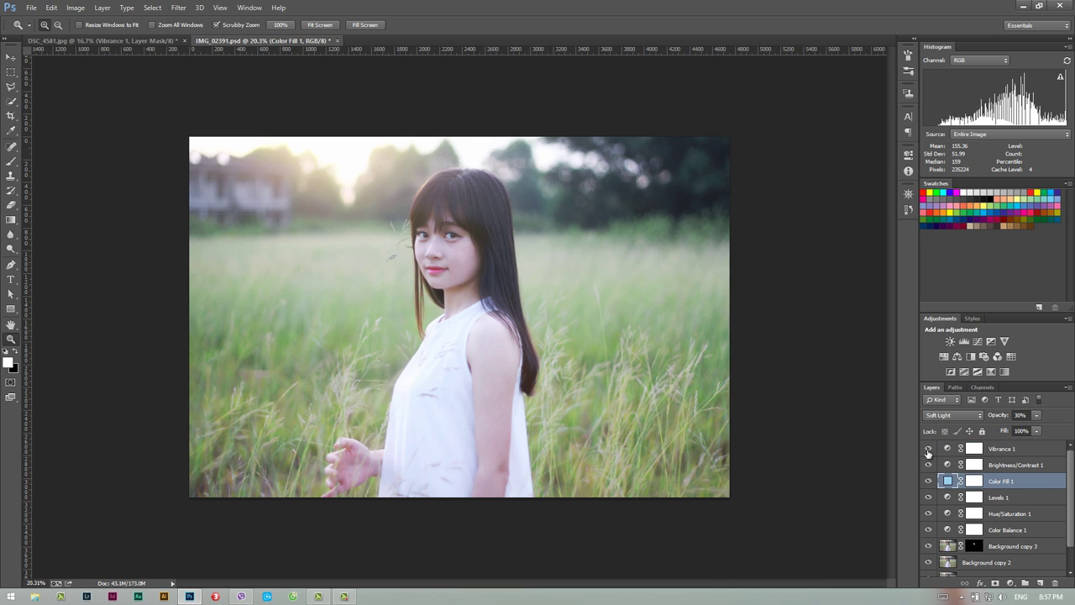
Compare the Color Fill 1 effect in IMG_02391.psd, then return to DSC_4581.jpg.
alt+click(928, 562)
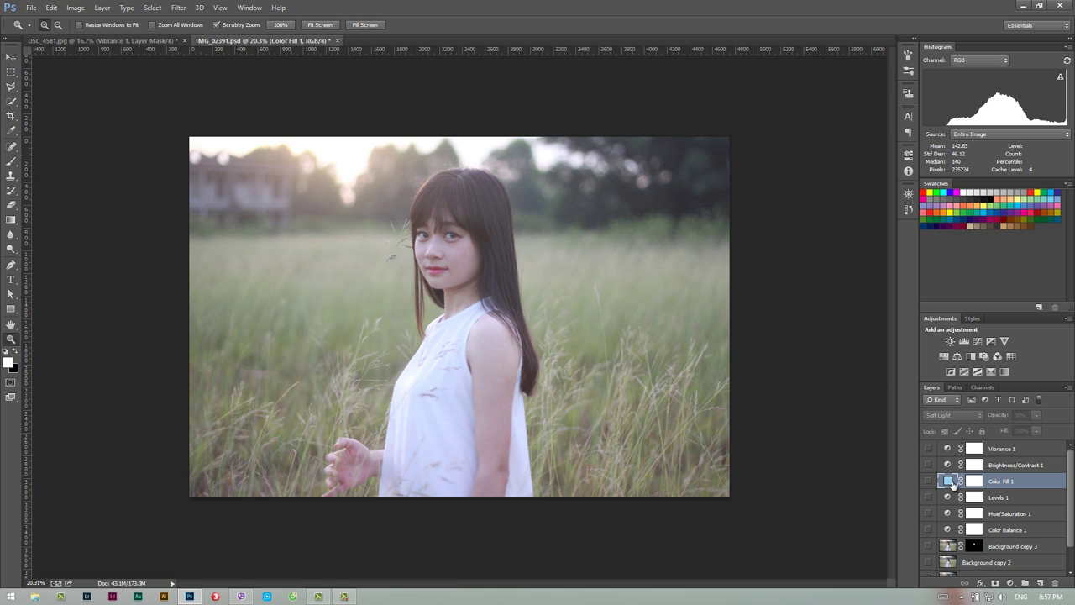
drag(928, 448, 934, 575)
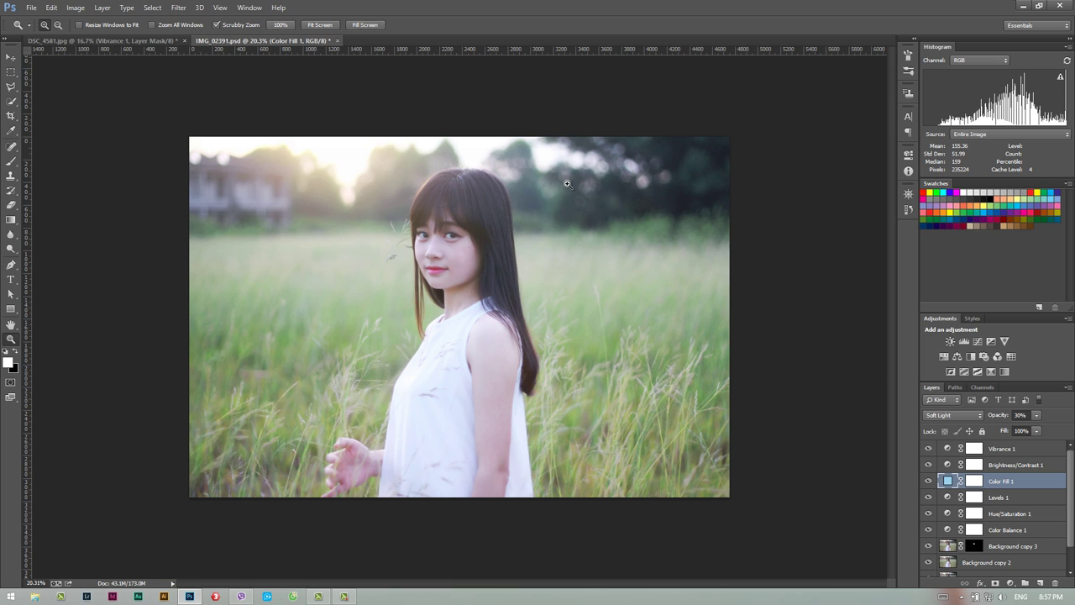
click(927, 481)
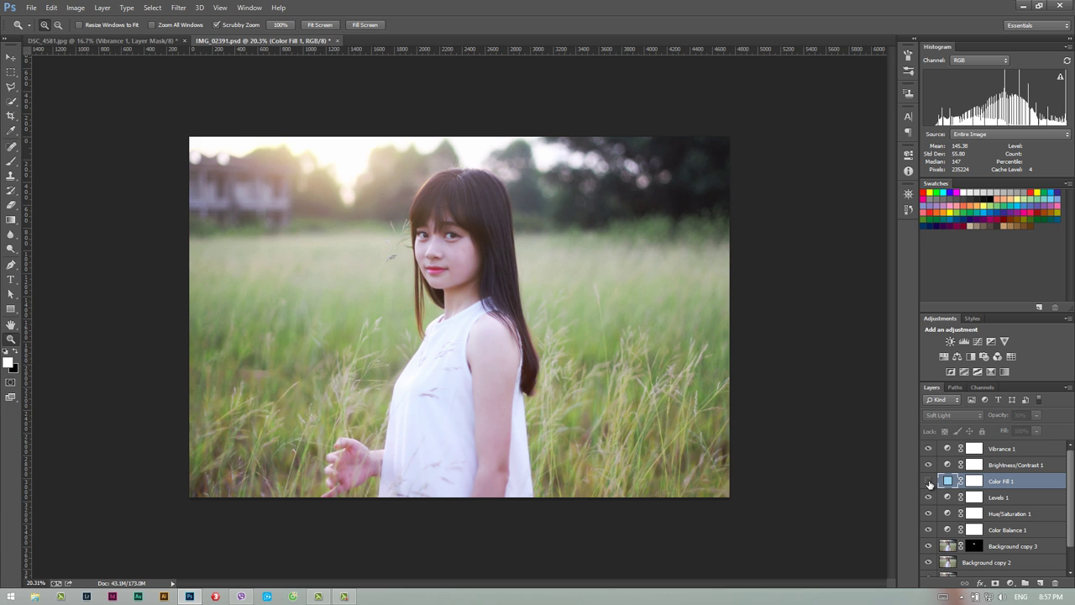
click(928, 480)
click(927, 480)
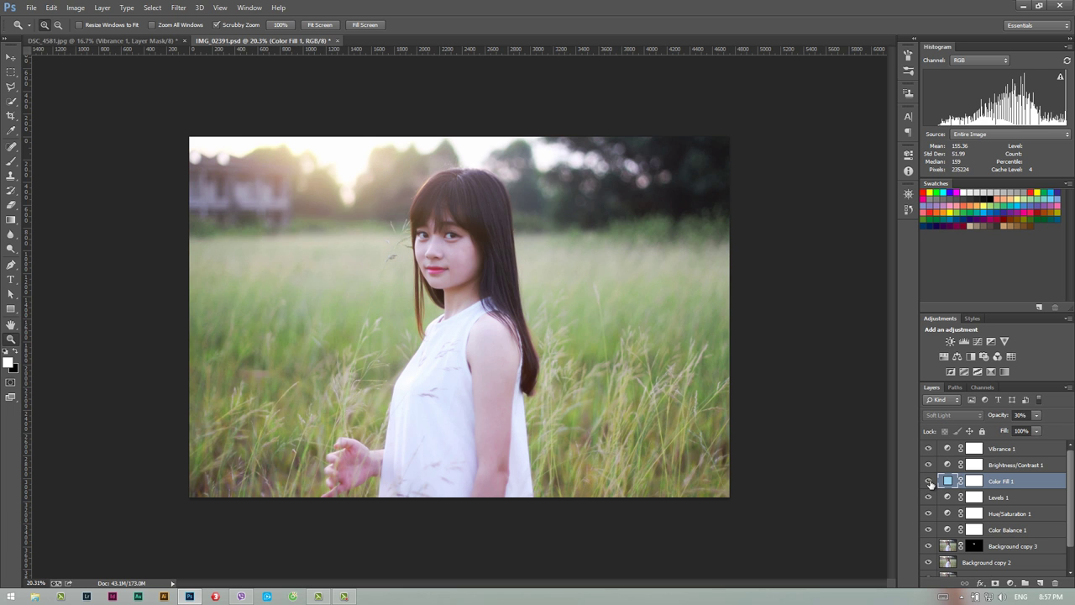
click(928, 480)
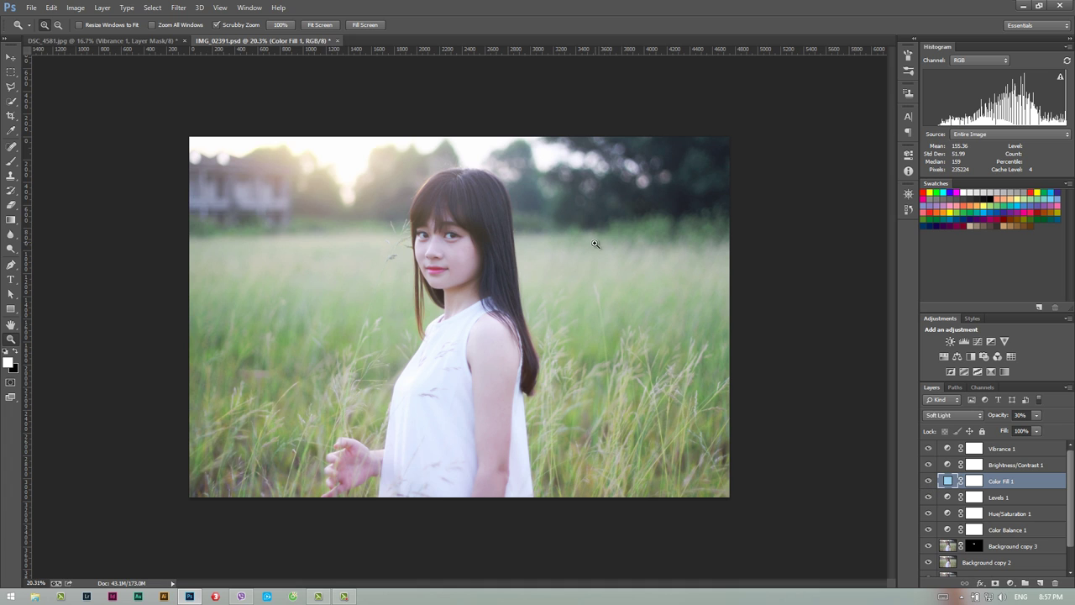
click(134, 40)
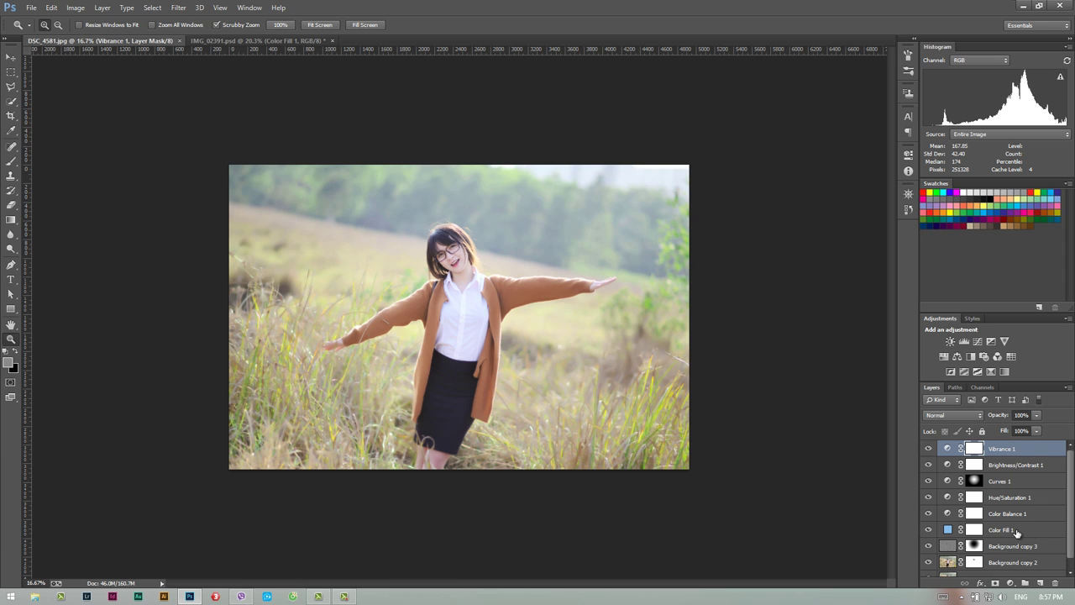
scroll(1005, 546, down, 1)
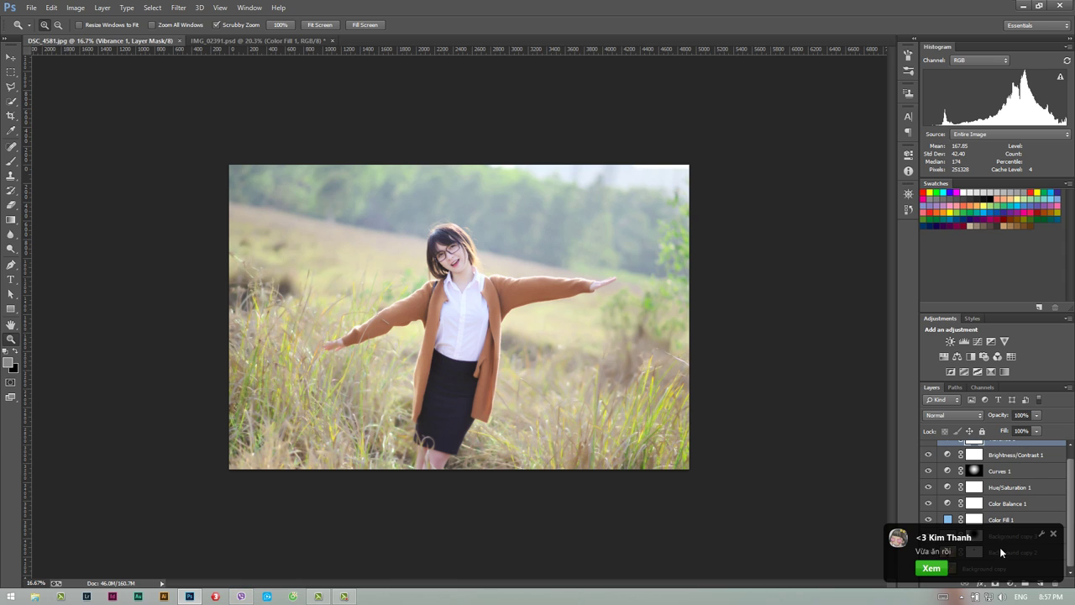
key(g)
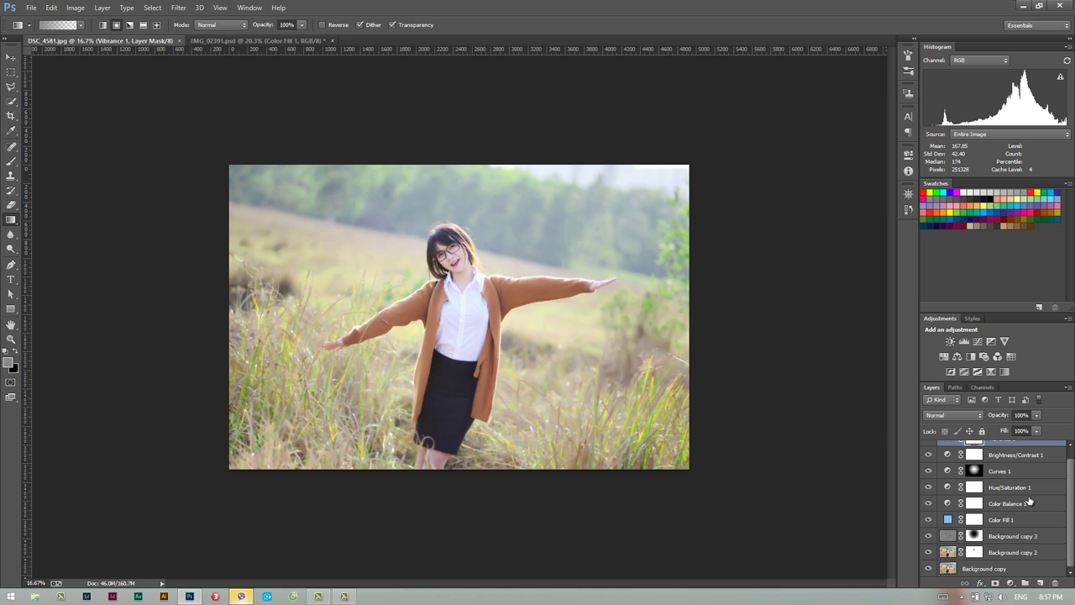
mouse_move(1020, 489)
mouse_down()
mouse_move(996, 553)
mouse_move(1037, 507)
mouse_up()
scroll(1040, 472, up, 1)
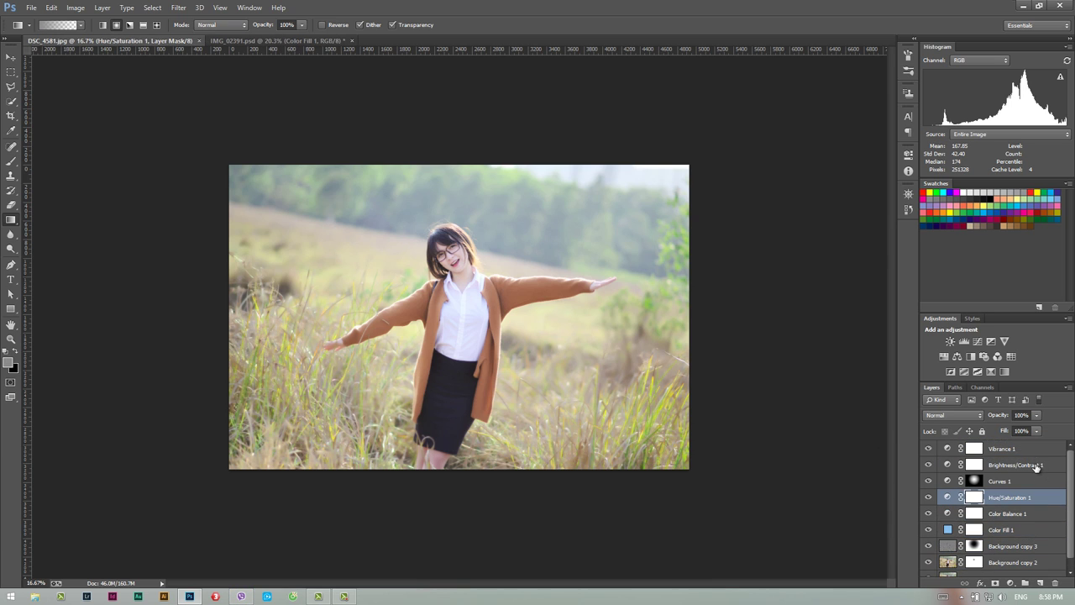
click(1015, 448)
key(z)
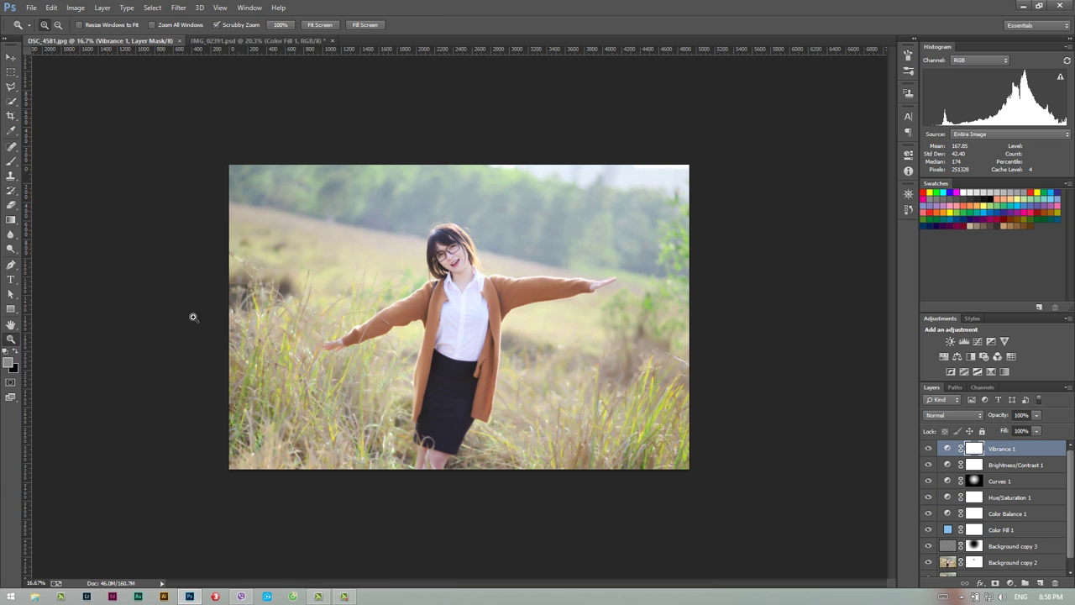
mouse_move(487, 300)
mouse_down()
mouse_move(512, 298)
mouse_move(327, 334)
mouse_up()
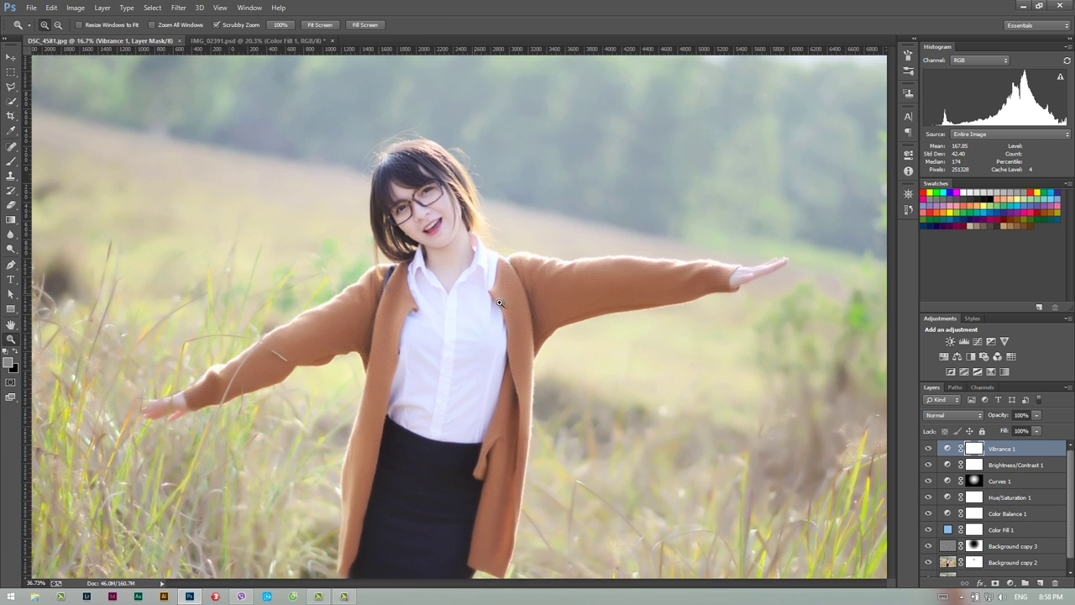